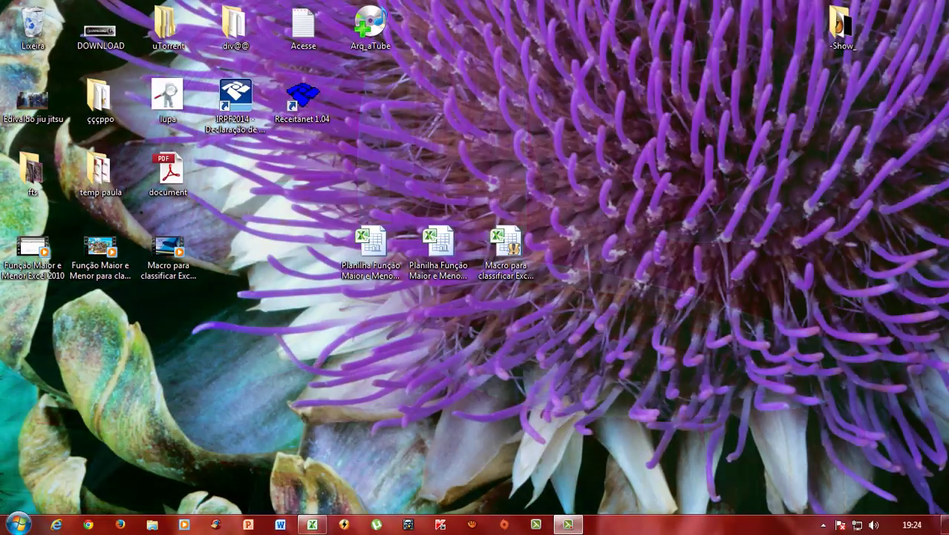
Rubber-band select the video shortcuts and the Excel file icons on the desktop, then clear each selection
drag(15, 296, 221, 252)
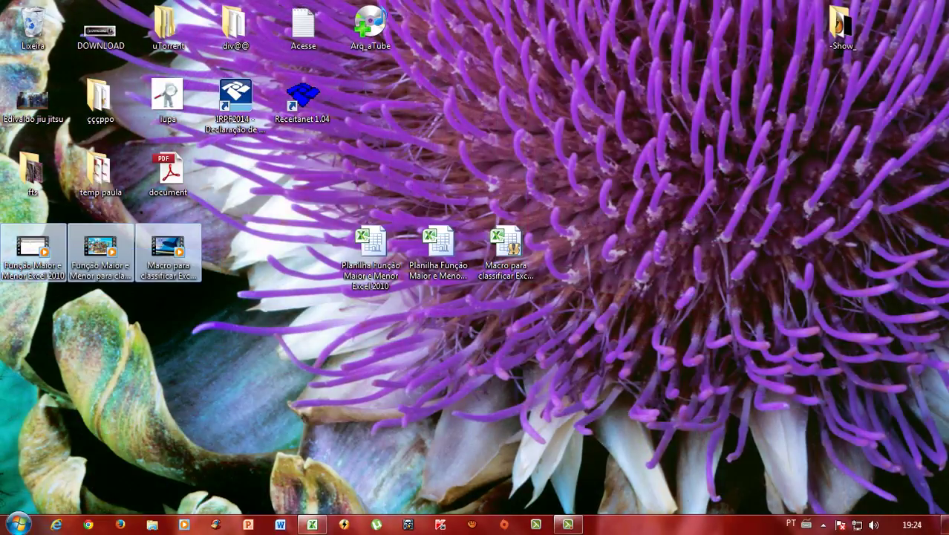
click(221, 252)
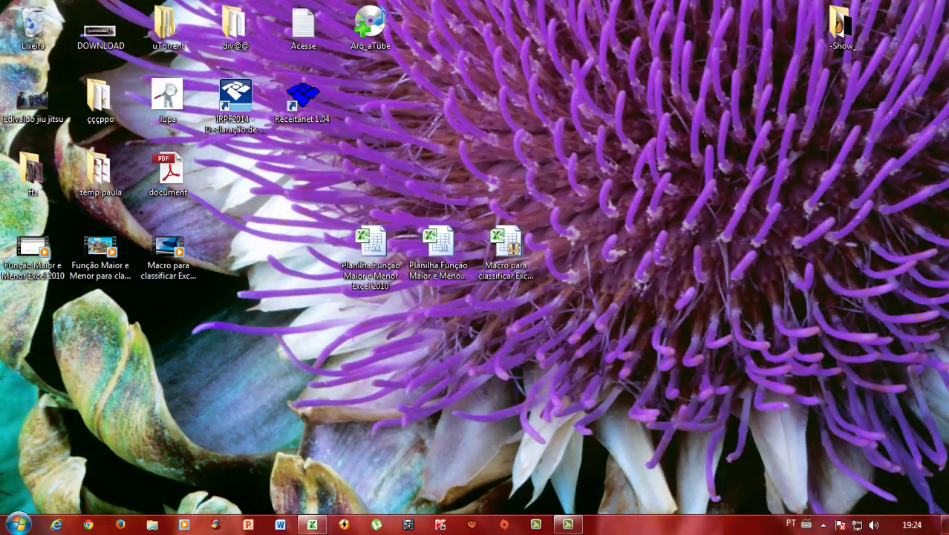
drag(569, 340, 317, 223)
click(297, 334)
Restore the Pasta1 window and click through cells G1 to G5 and I2 to I3 on Plan1
click(312, 524)
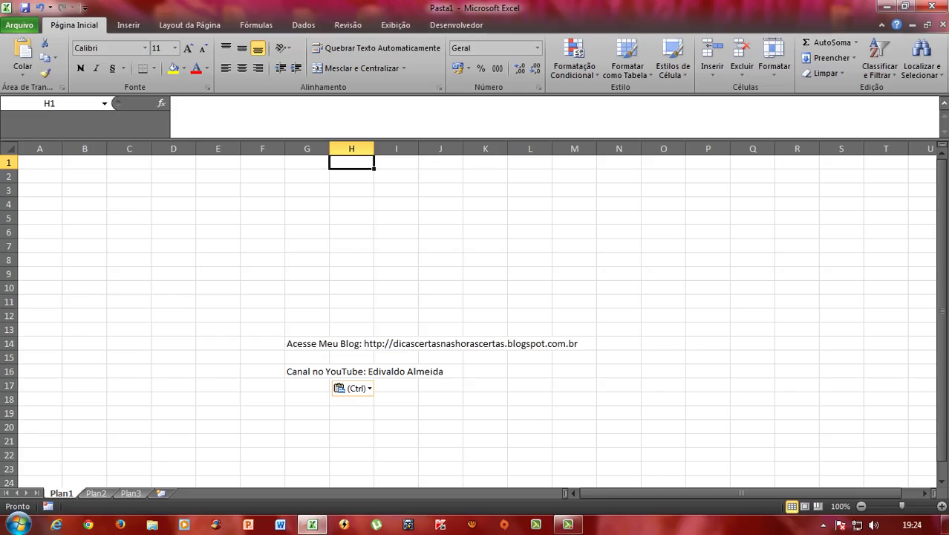
click(307, 343)
click(307, 190)
click(396, 190)
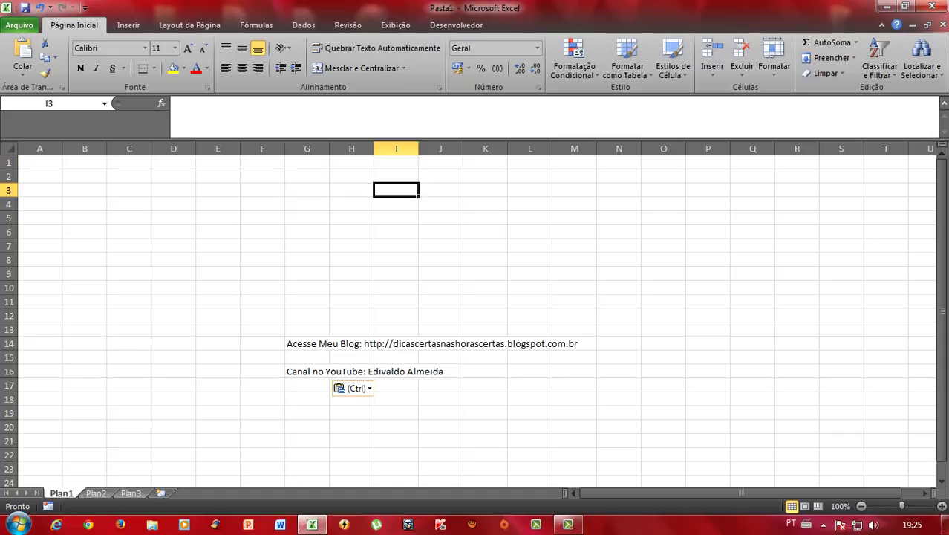
click(306, 190)
click(352, 176)
click(306, 176)
click(307, 218)
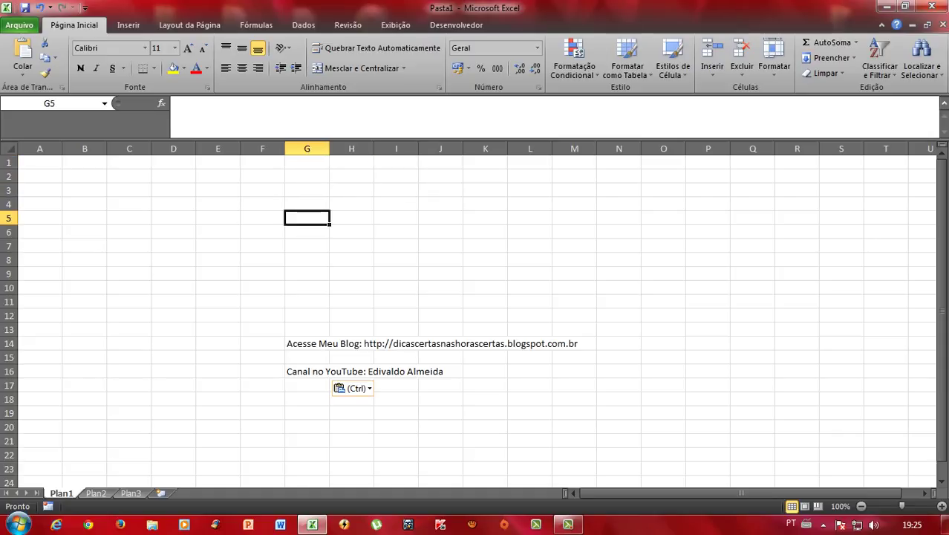
click(306, 176)
click(396, 176)
click(306, 176)
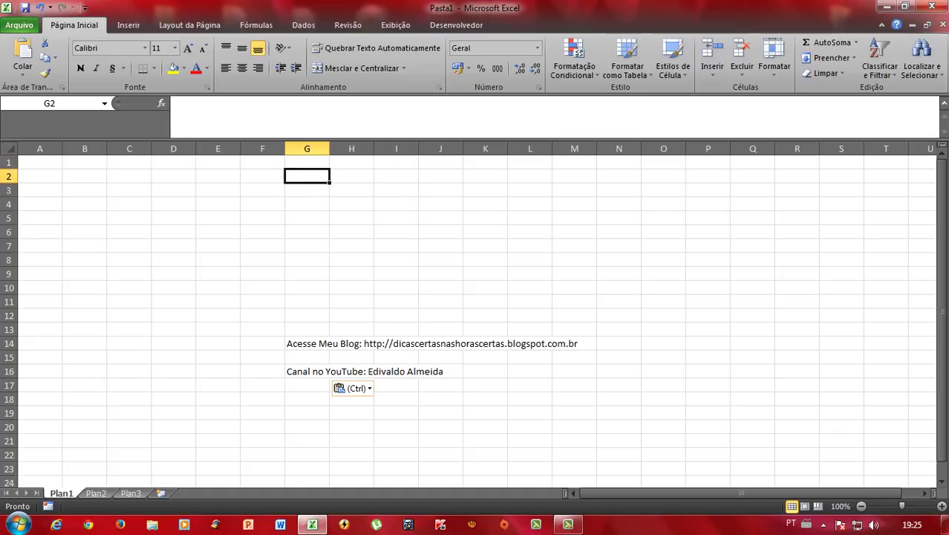
click(307, 218)
click(307, 176)
click(307, 162)
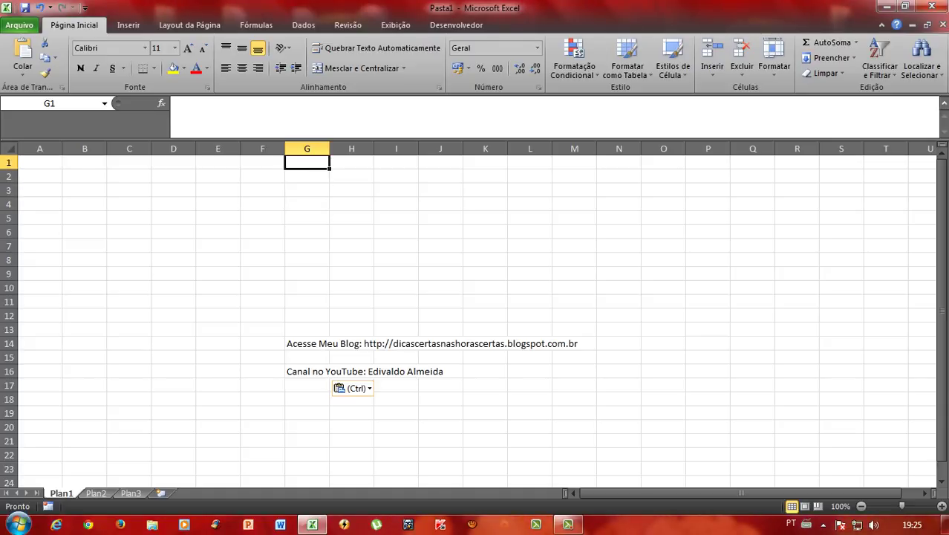
Inspect the blog link in G14 and the YouTube channel text in G16
click(327, 357)
click(328, 343)
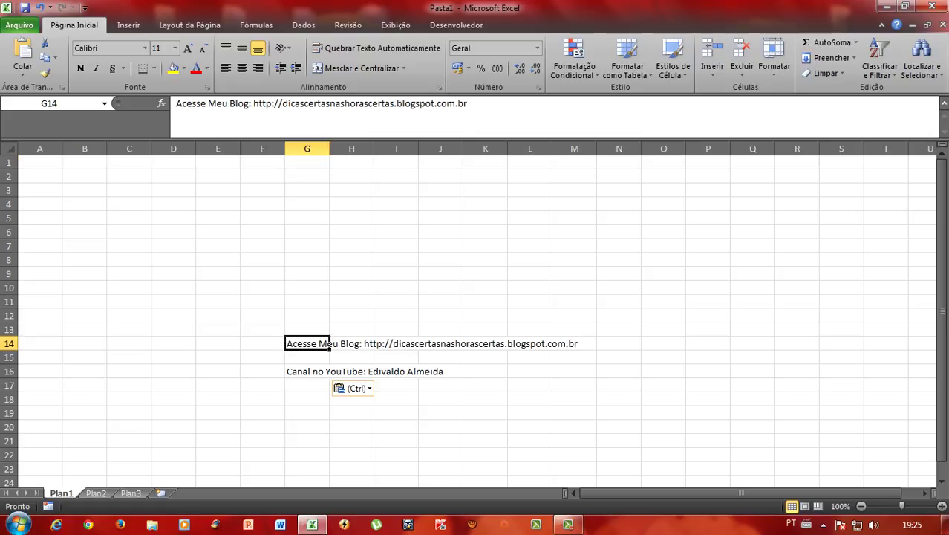
click(327, 357)
click(327, 371)
click(328, 343)
click(328, 371)
click(327, 343)
Step through Plan2 and Plan3, insert new worksheets with Shift+F11, then return to Plan1
key(ctrl+Page_Down)
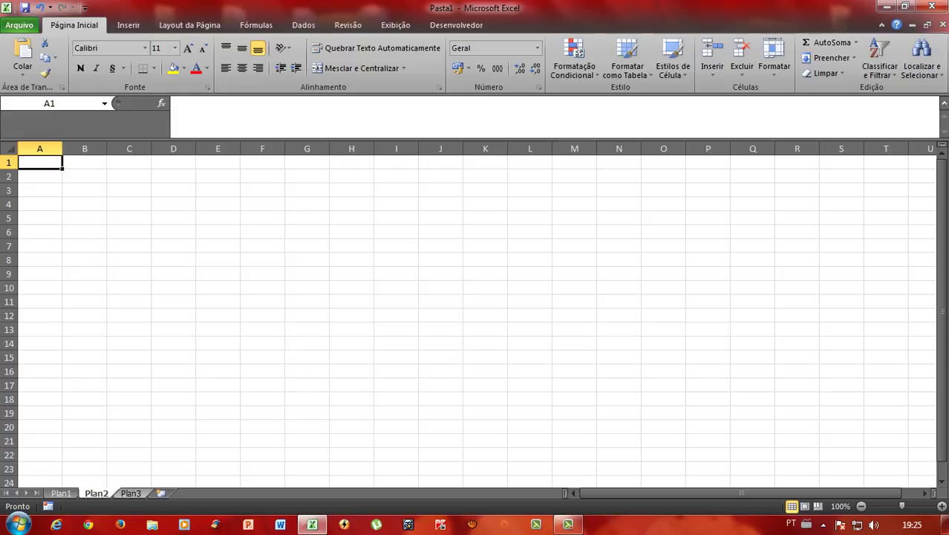
key(ctrl+Page_Down)
key(shift+F11)
key(shift+F11)
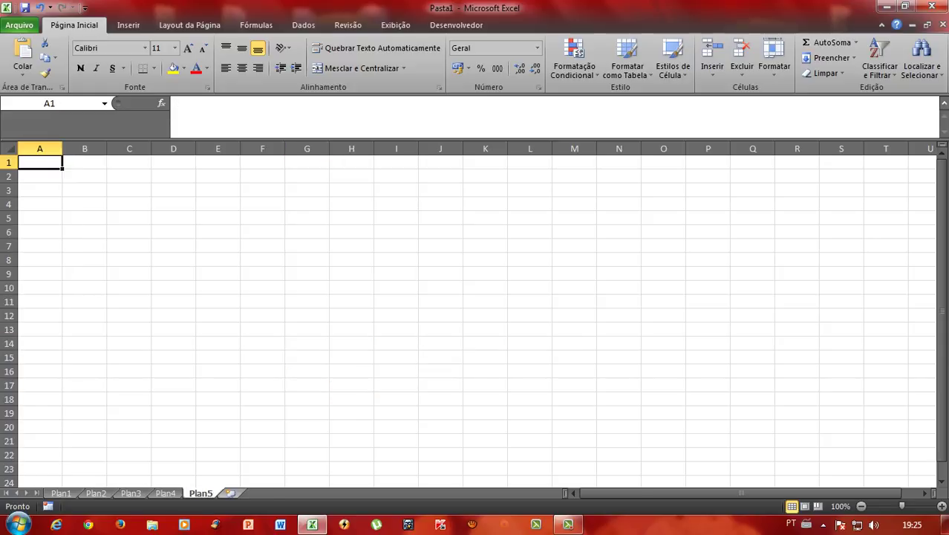
key(shift+F11)
key(shift+F11)
key(shift+F11)
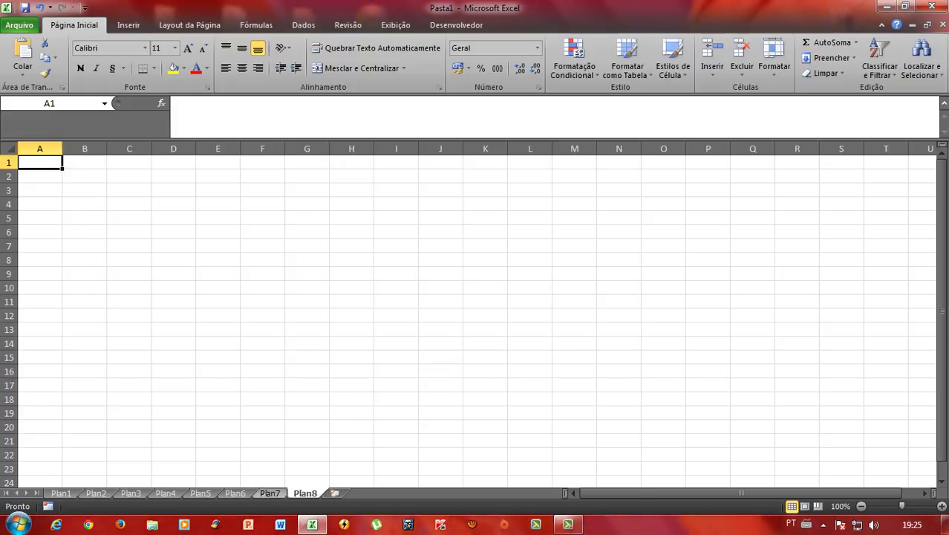
key(ctrl+Page_Up)
key(ctrl+Page_Up)
key(ctrl+Page_Up)
click(306, 315)
click(307, 343)
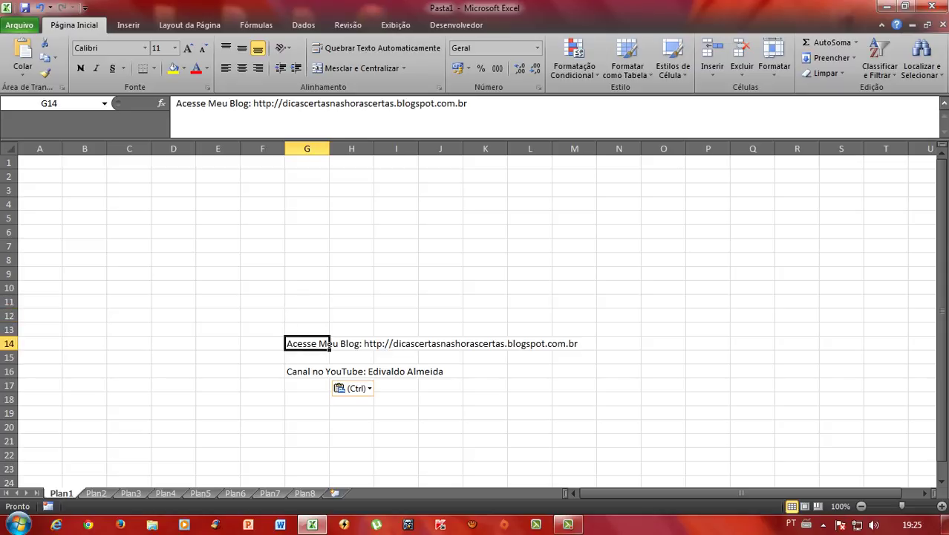
click(173, 468)
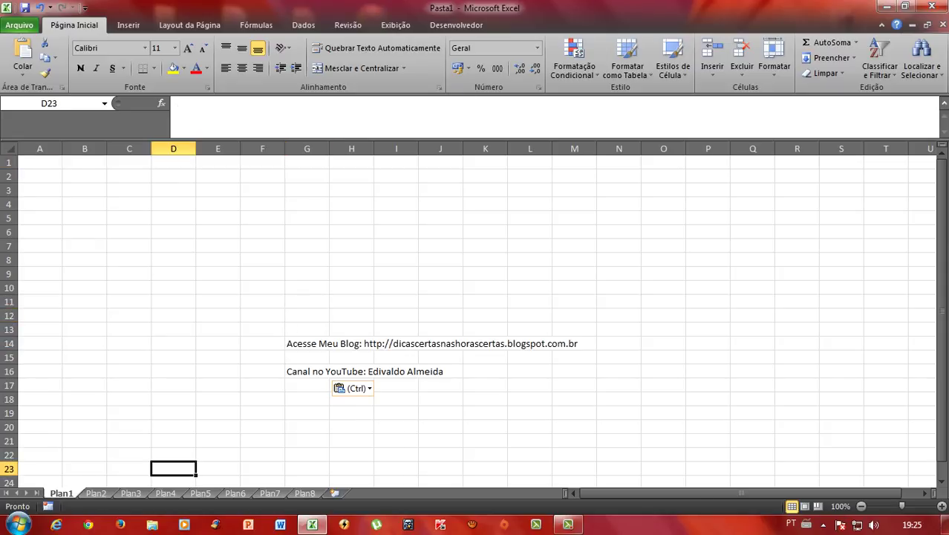
click(352, 203)
Enter the heading 'PROCV PERCORRER TODAS AS PLANILHAS' in cell H1
key(Up)
key(Up)
key(Up)
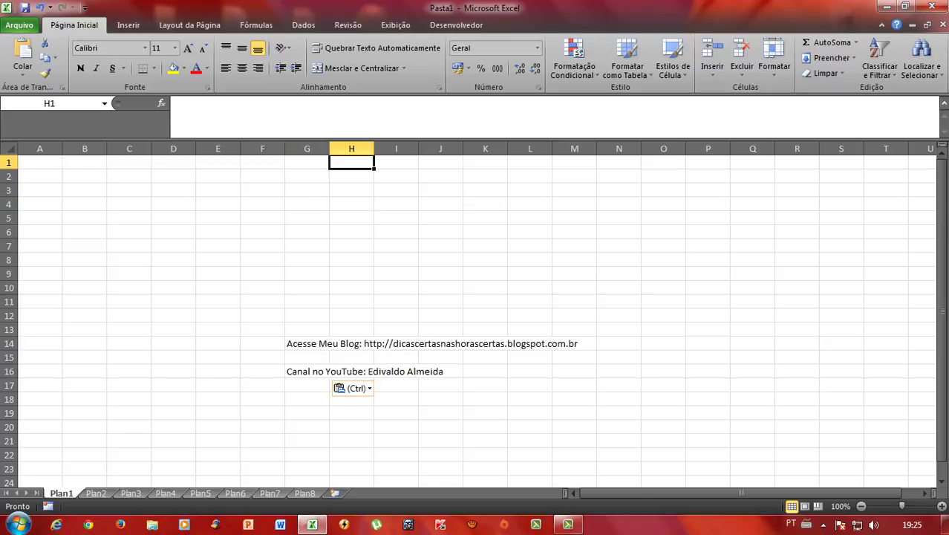
text(pro)
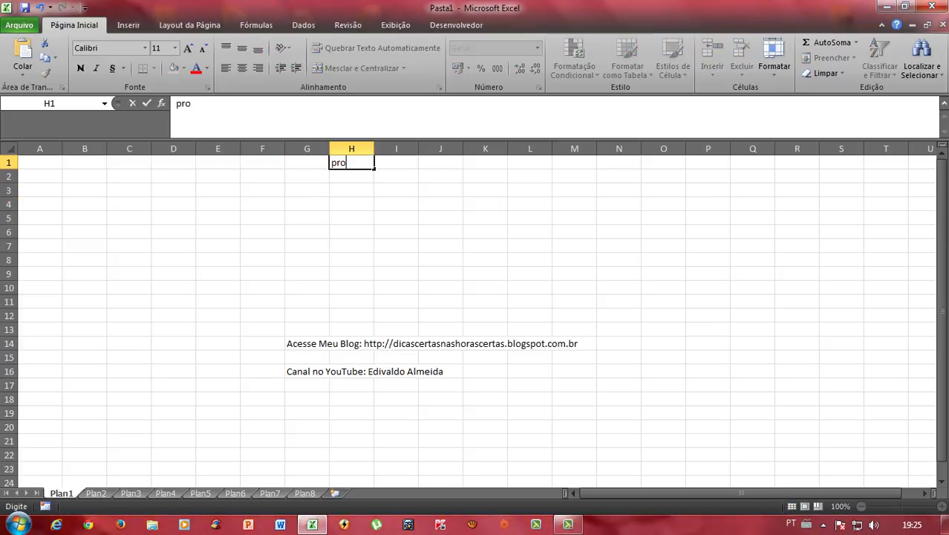
key(BackSpace)
key(BackSpace)
key(BackSpace)
text(P)
text(ROCV)
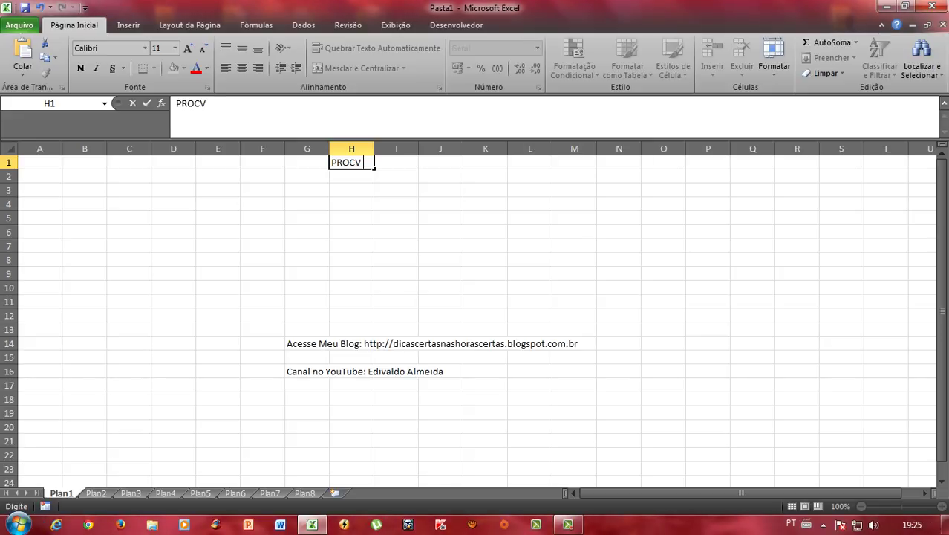
text(PER)
text(CORRE)
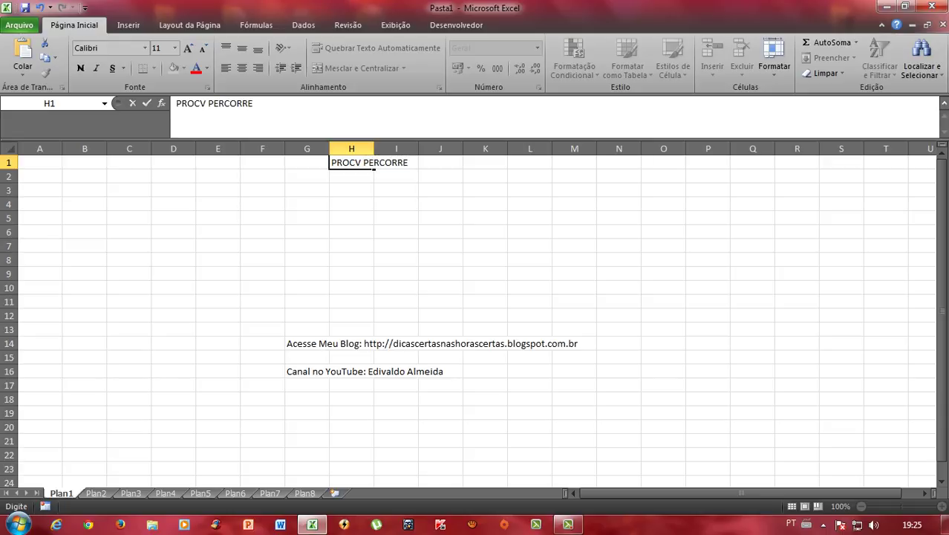
text(R)
text( TODAS )
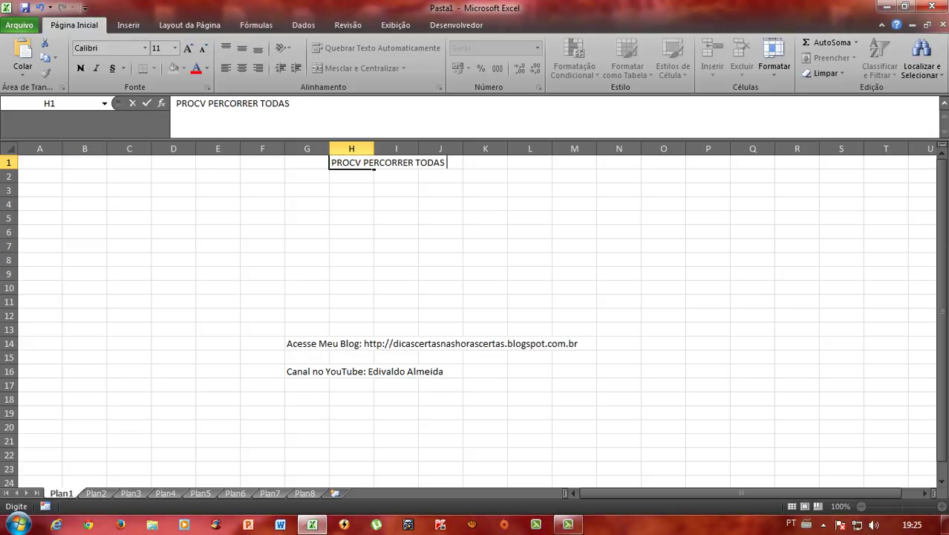
text(AS PL)
text(ANILHASD)
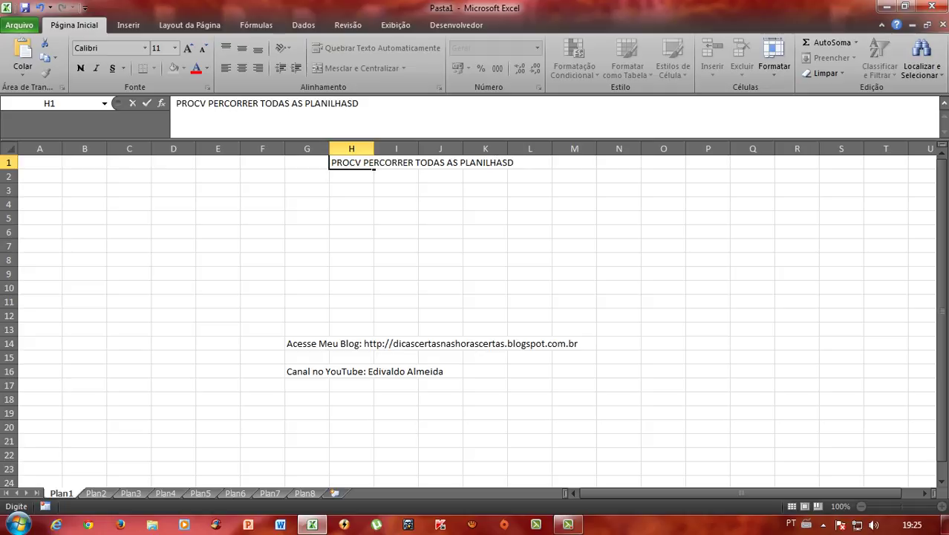
key(BackSpace)
key(BackSpace)
key(BackSpace)
key(BackSpace)
key(BackSpace)
text(HAS)
click(352, 231)
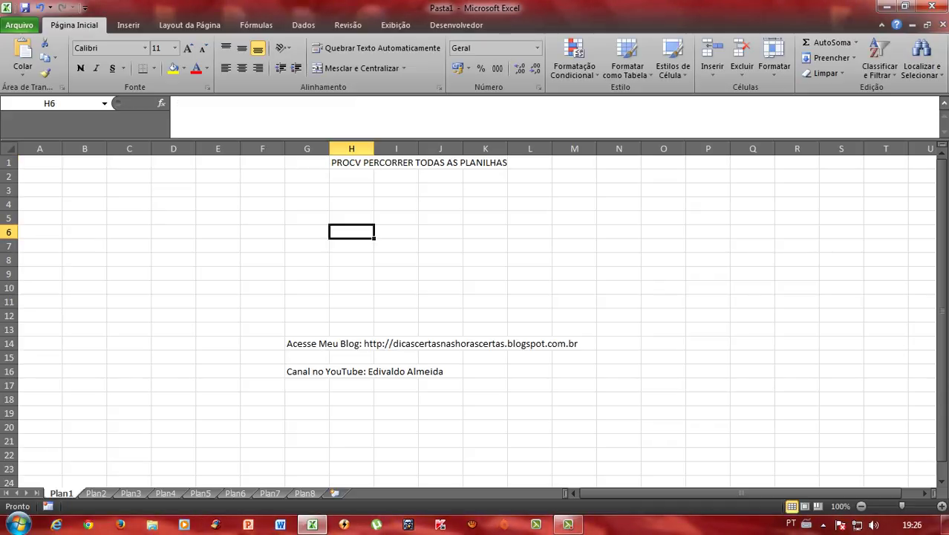
Give the H1 title a much larger font size, then select cell B3
click(351, 162)
click(174, 47)
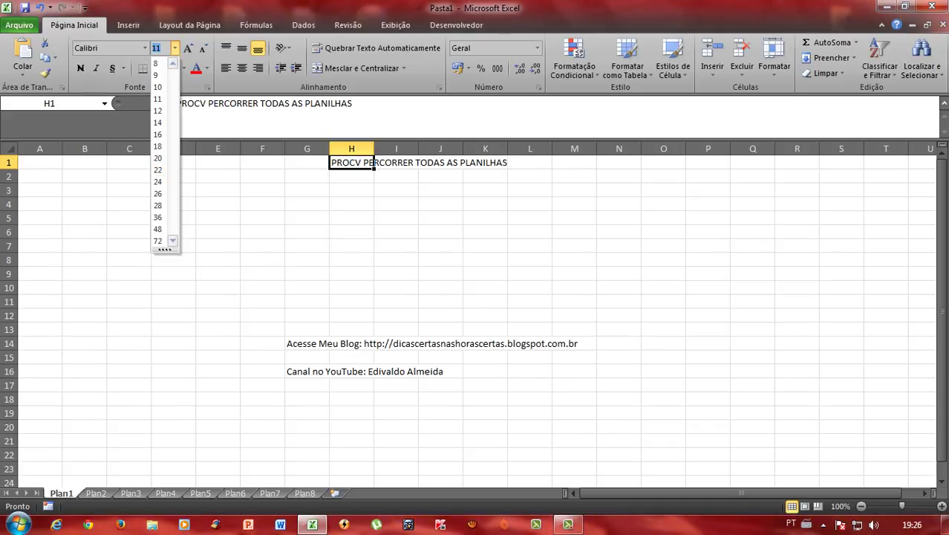
click(159, 182)
click(262, 205)
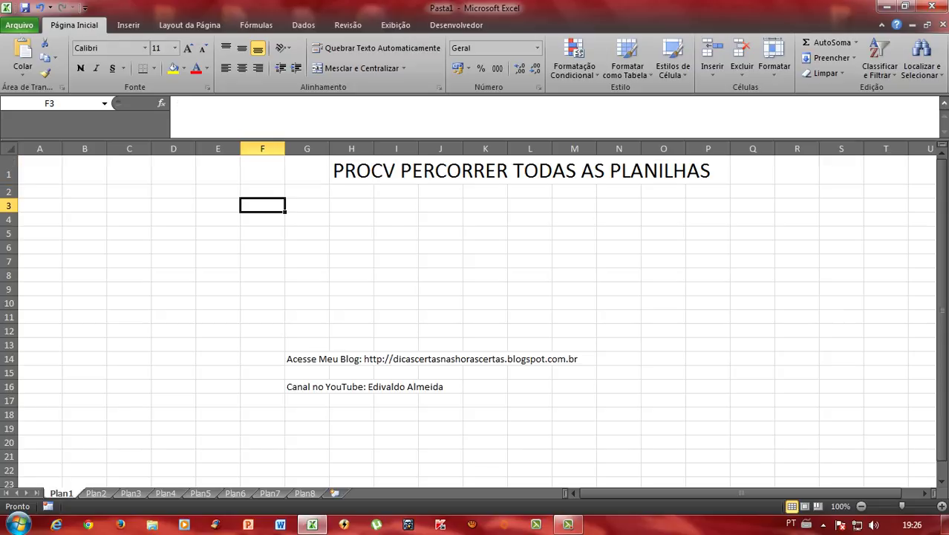
click(39, 248)
click(84, 205)
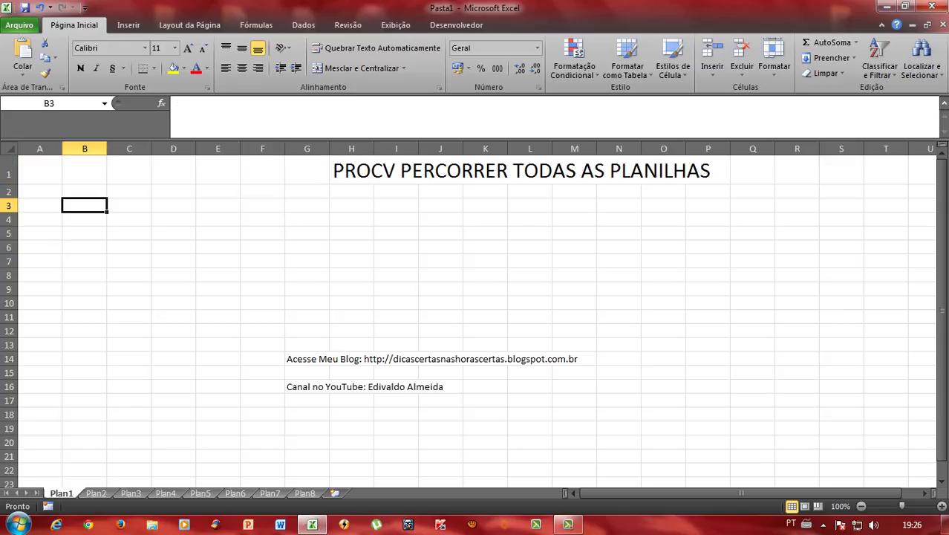
Put borders on all sides of B3:C3
drag(84, 205, 128, 205)
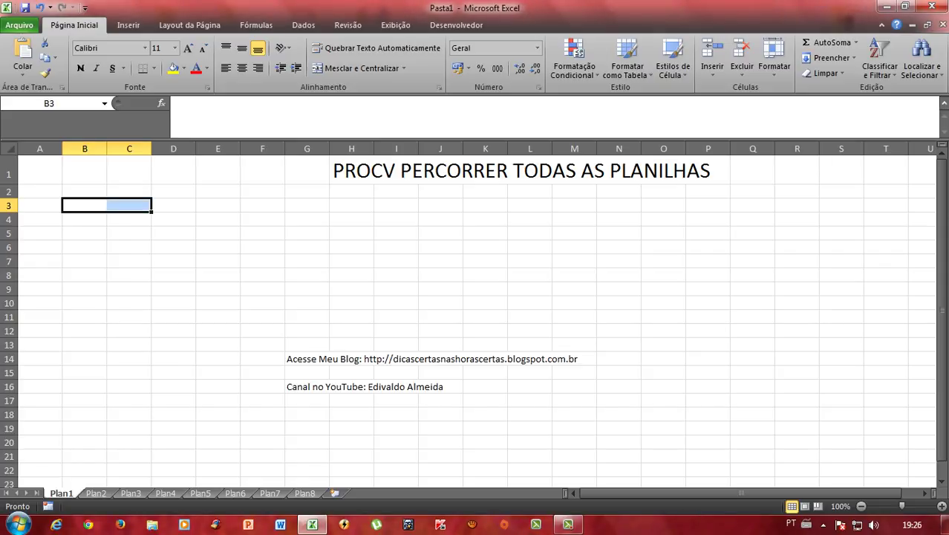
click(153, 68)
click(187, 179)
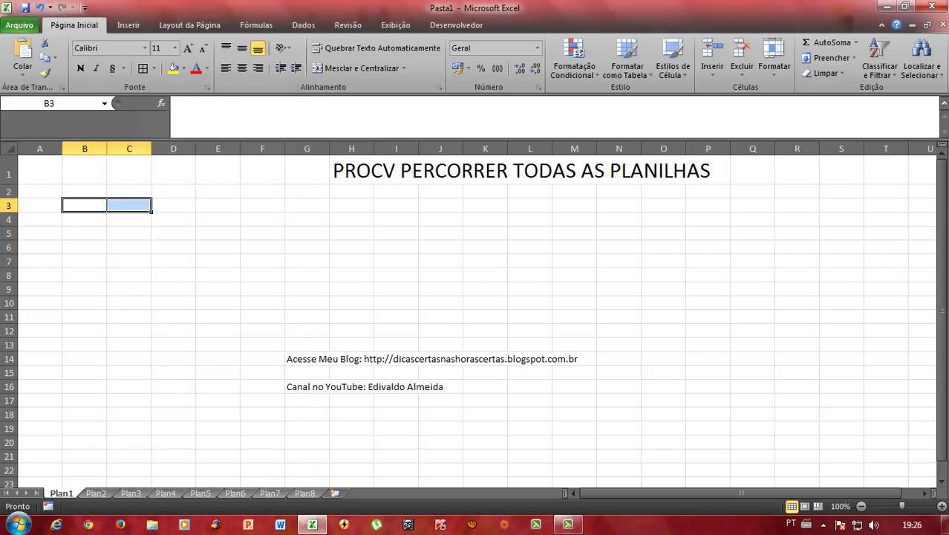
click(129, 219)
click(83, 205)
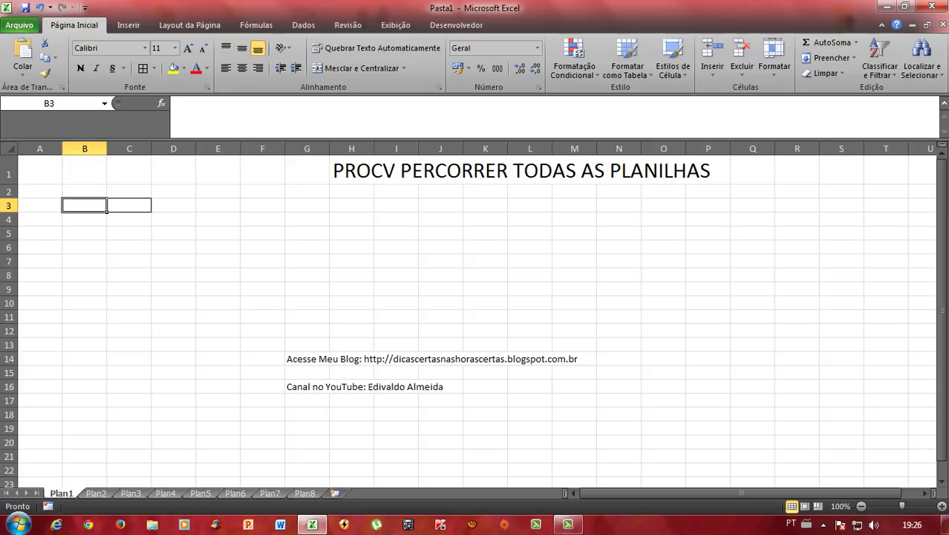
click(128, 205)
click(84, 205)
click(129, 205)
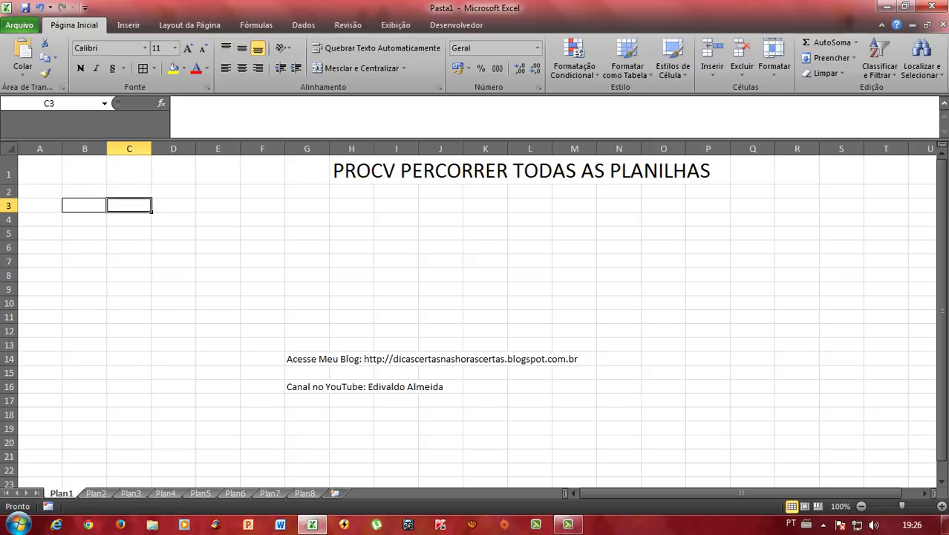
click(84, 205)
click(129, 205)
click(128, 274)
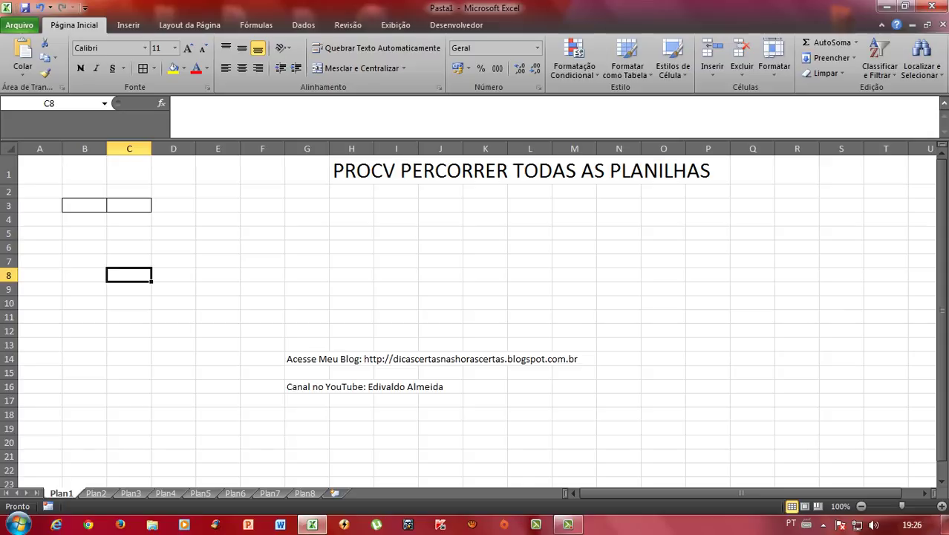
click(128, 205)
click(128, 247)
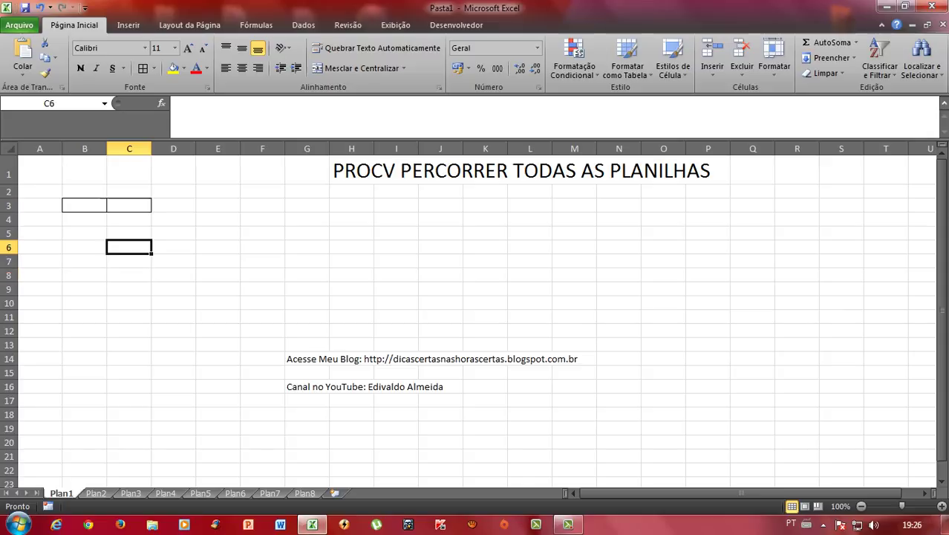
Merge and centre B2:C2 and enter the label 'Pesquisar' in it
drag(84, 191, 128, 191)
click(360, 68)
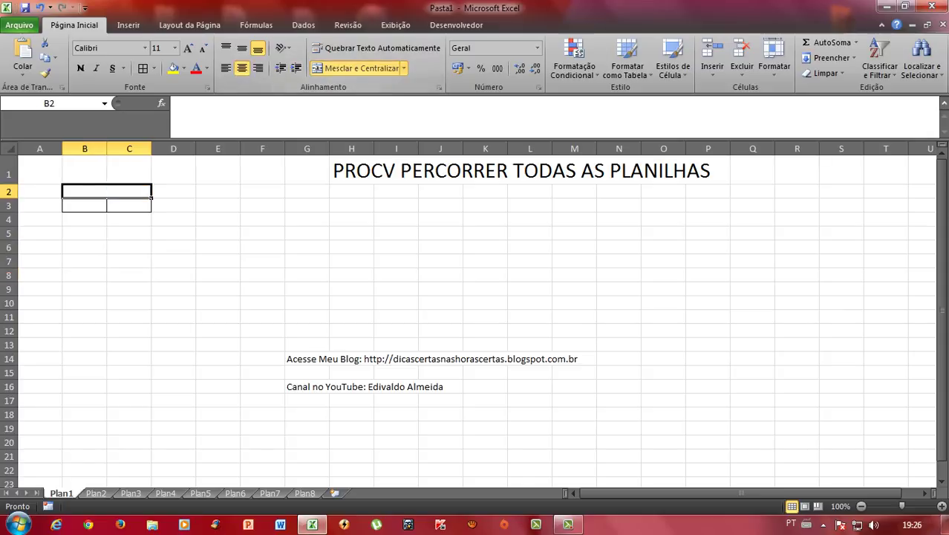
text(p)
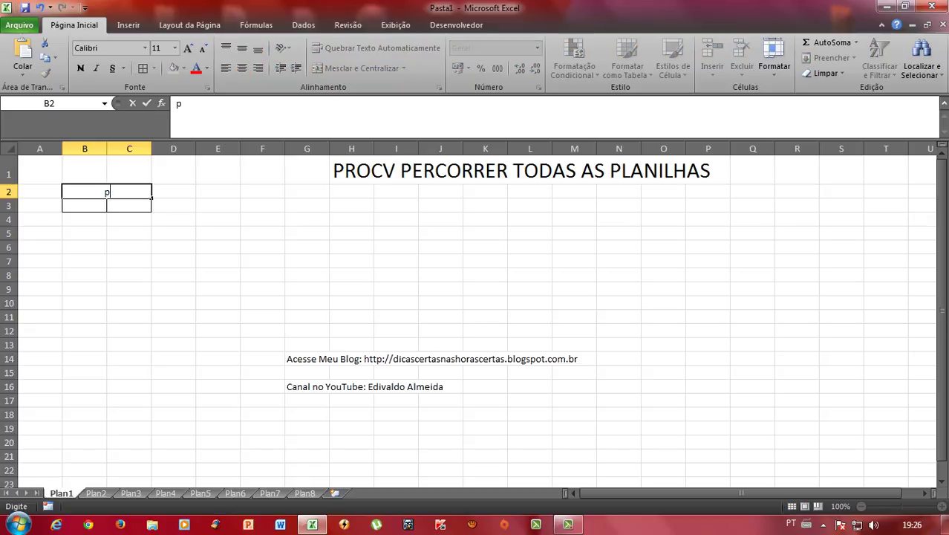
text(ESQUISA)
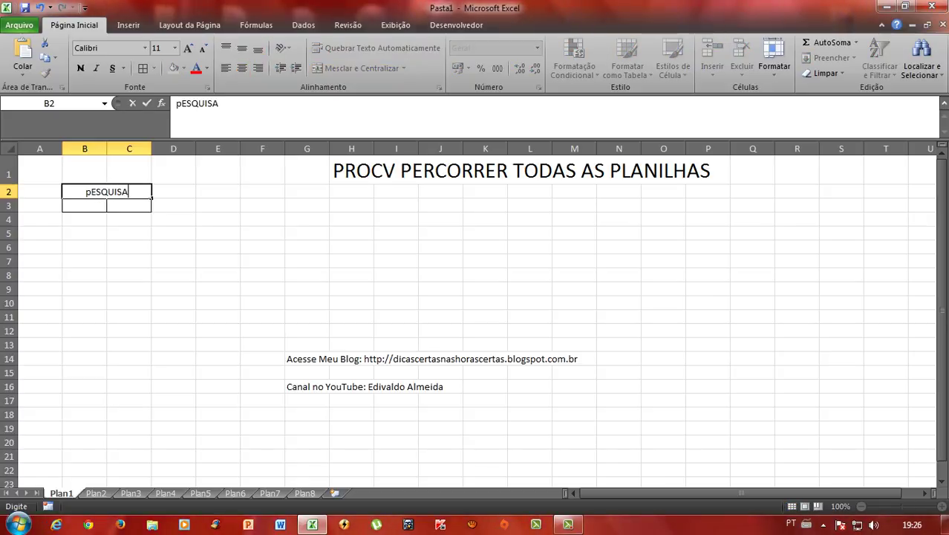
key(BackSpace)
key(BackSpace)
key(BackSpace)
key(BackSpace)
key(BackSpace)
key(BackSpace)
key(BackSpace)
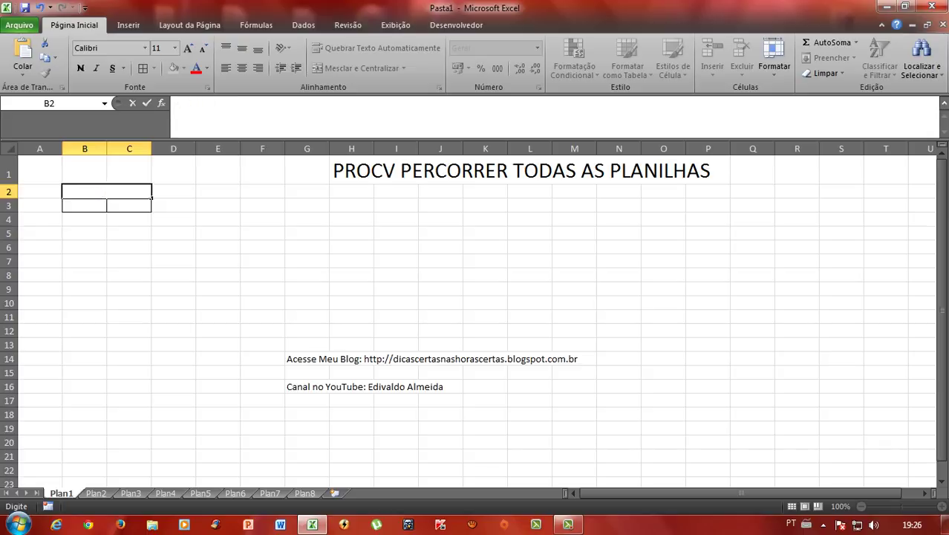
text(Pesquisa)
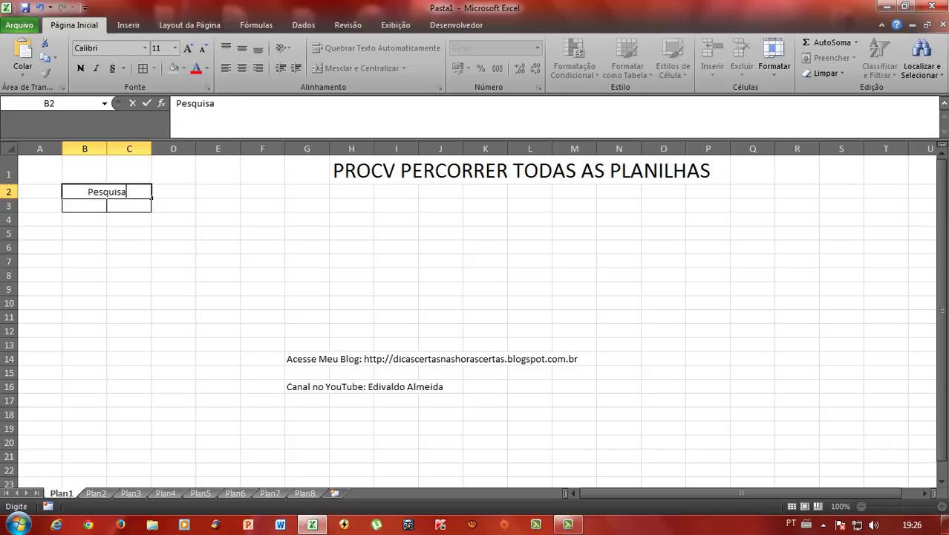
text(ar)
key(BackSpace)
key(BackSpace)
text(r)
click(129, 275)
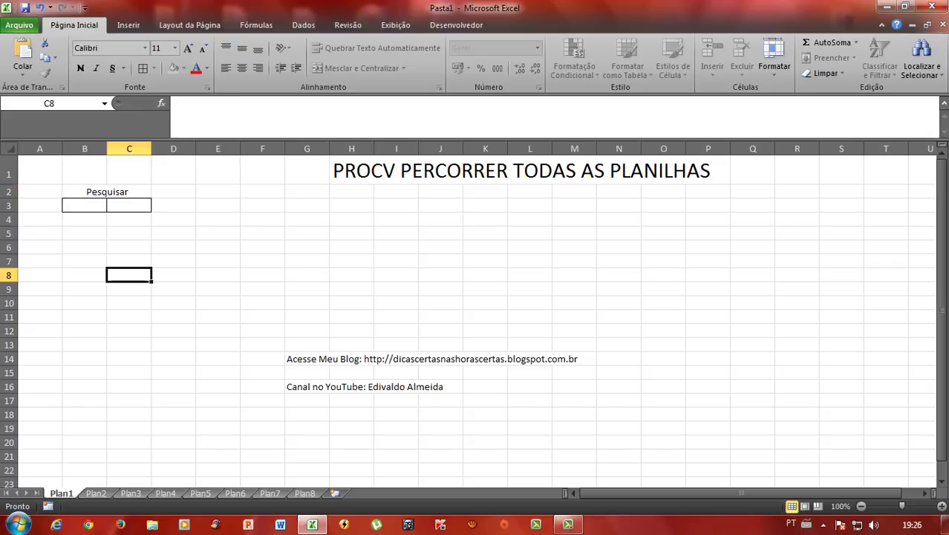
Select cells B3 and C3, then switch to the Plan2 sheet
click(129, 220)
click(84, 206)
click(85, 261)
click(85, 206)
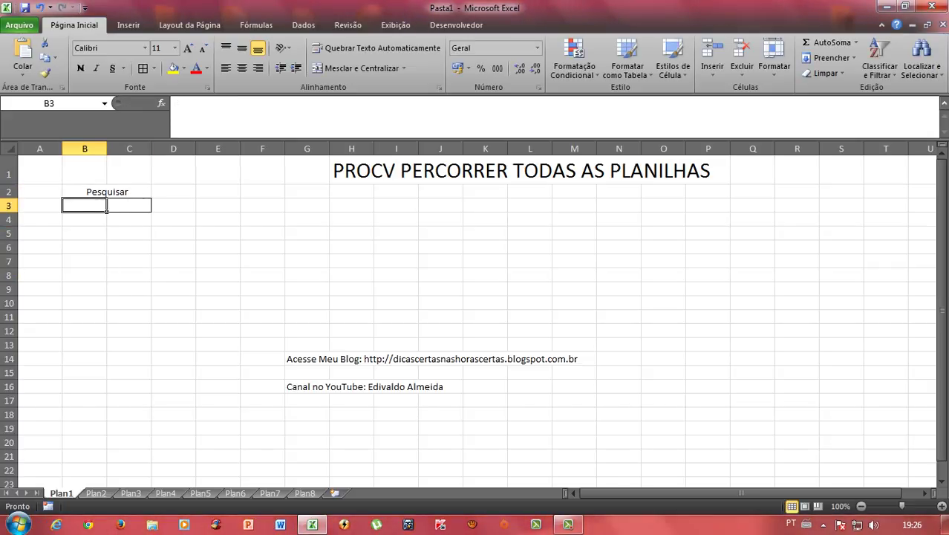
click(129, 205)
click(95, 493)
Cycle through all the worksheets with Ctrl+PgDn and Ctrl+PgUp
key(ctrl+Page_Down)
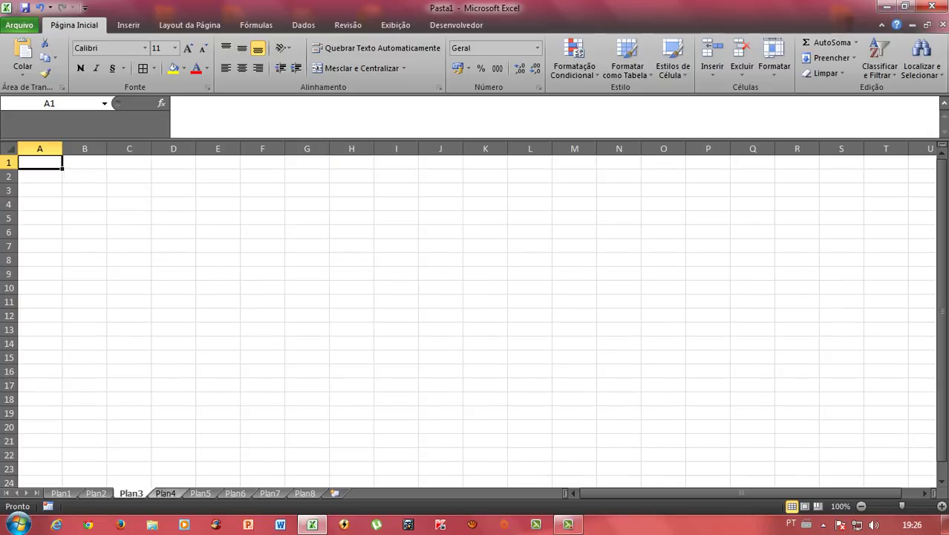
key(ctrl+Page_Down)
key(ctrl+Page_Down)
key(ctrl+Page_Down)
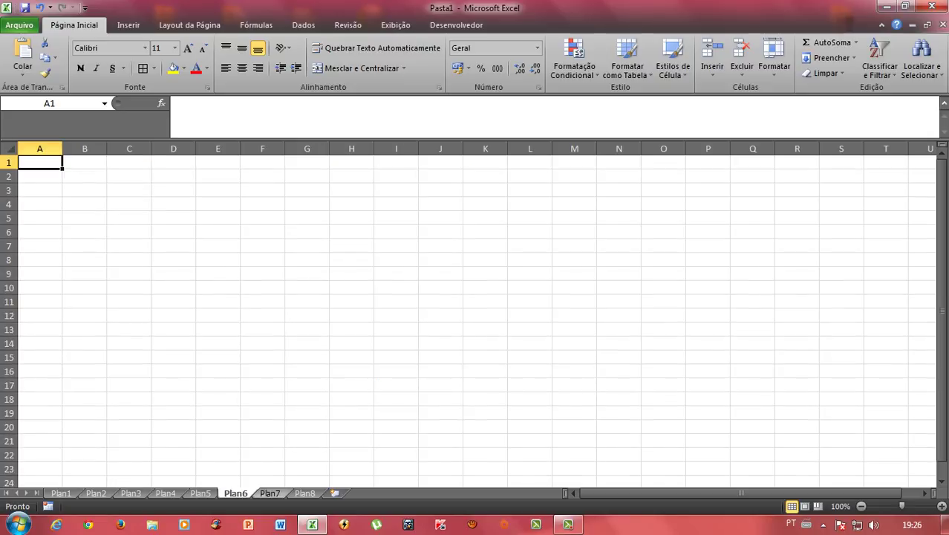
key(ctrl+Page_Down)
key(ctrl+Page_Down)
key(ctrl+Page_Up)
key(ctrl+Page_Up)
key(ctrl+Page_Up)
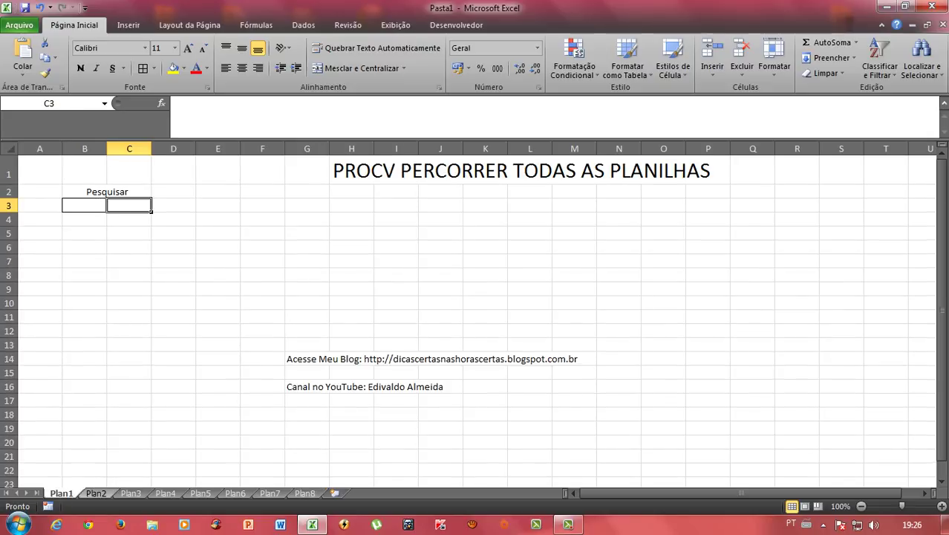
key(ctrl+Page_Down)
Rename the Plan2 and Plan3 sheets to A and B
key(alt+h)
key(o)
key(r)
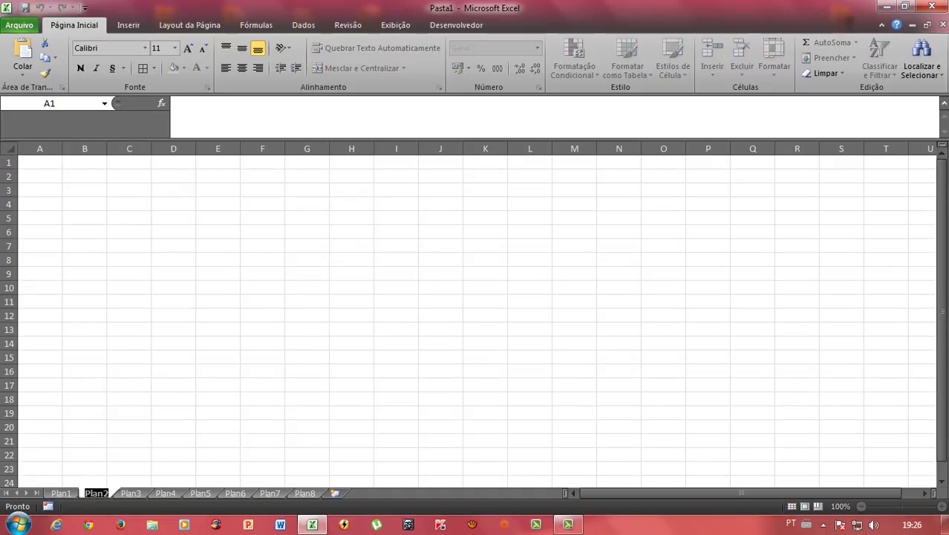
key(BackSpace)
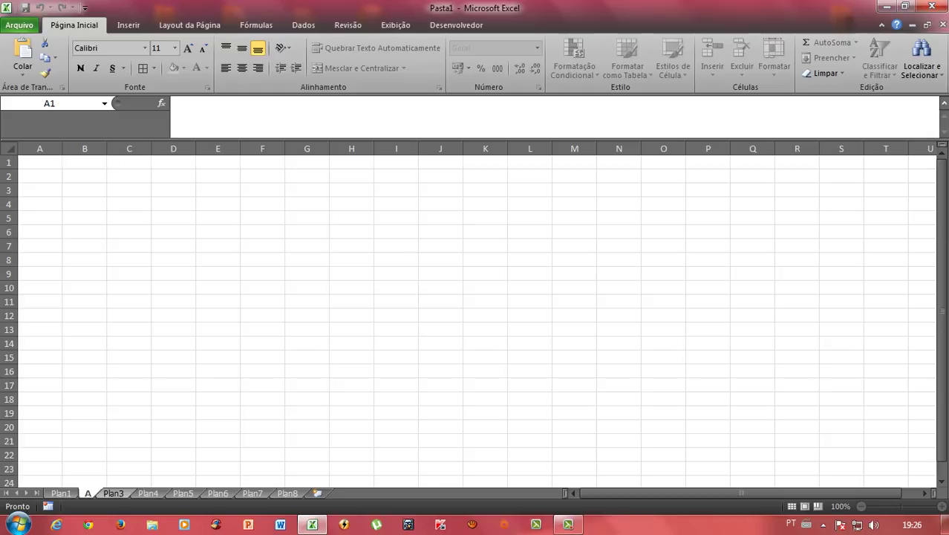
text(A)
key(Return)
key(ctrl+Page_Down)
key(alt+h)
text(or)
text(B)
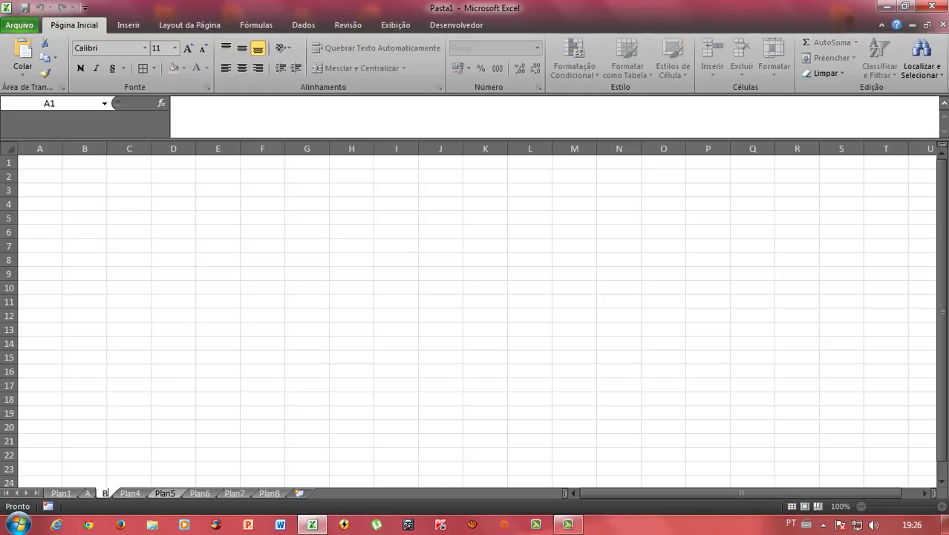
key(Return)
Rename the Plan4 and Plan5 sheets to C and D
key(ctrl+Page_Down)
key(alt+h)
text(or)
text(C)
key(Return)
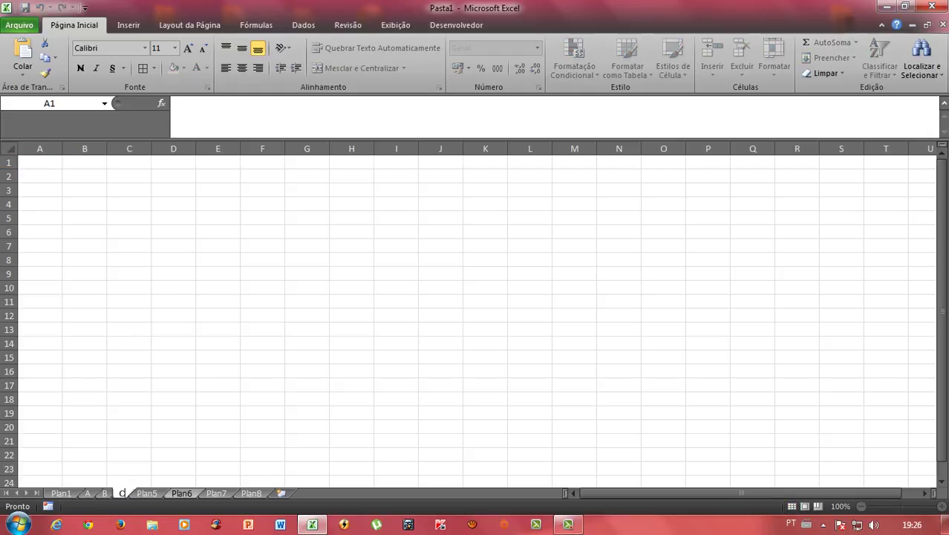
key(ctrl+Page_Down)
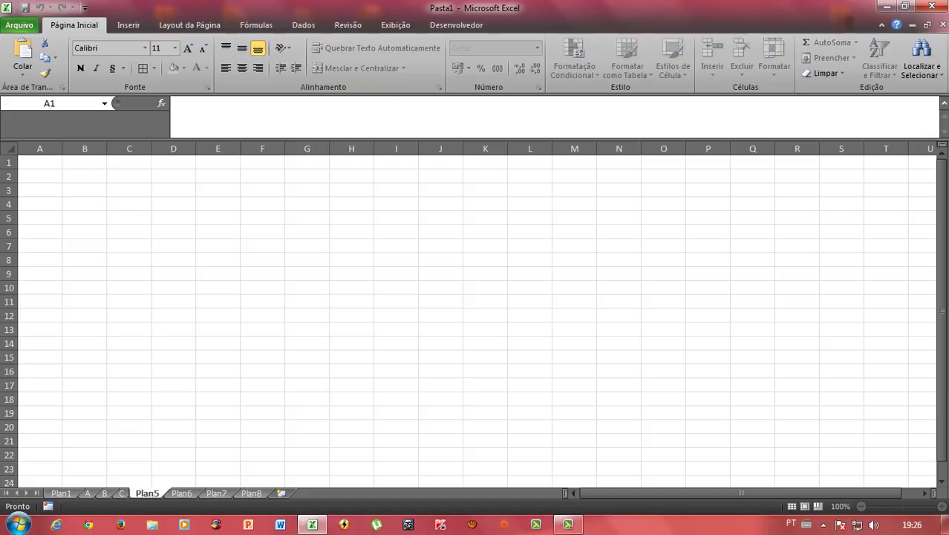
key(alt+h)
text(or)
text(D)
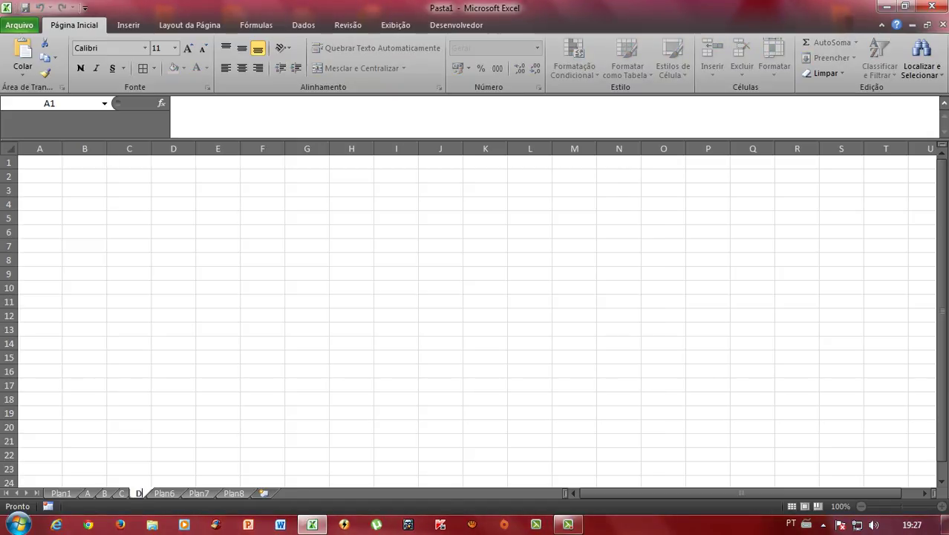
key(Return)
Rename the Plan6, Plan7 and Plan8 sheets to F, G and H
key(ctrl+Page_Down)
key(alt+h)
key(o)
key(r)
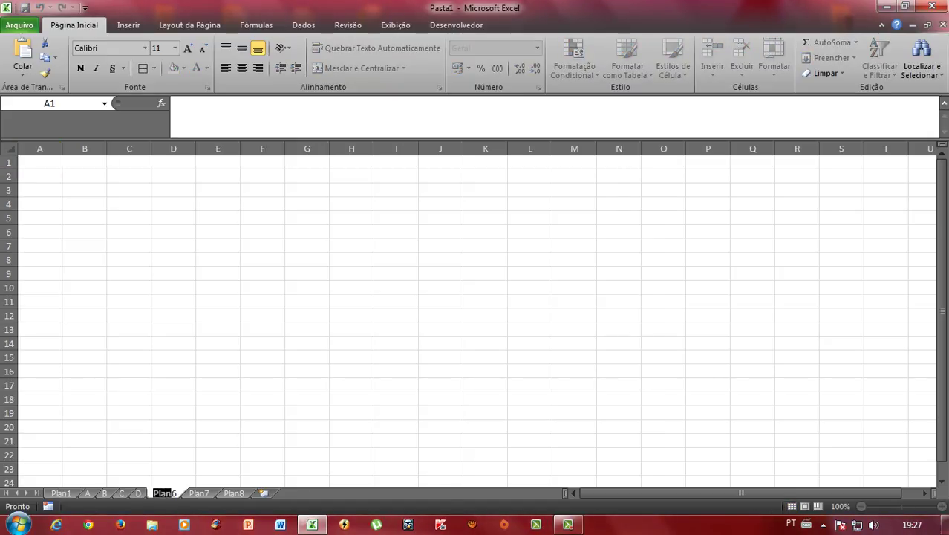
key(Escape)
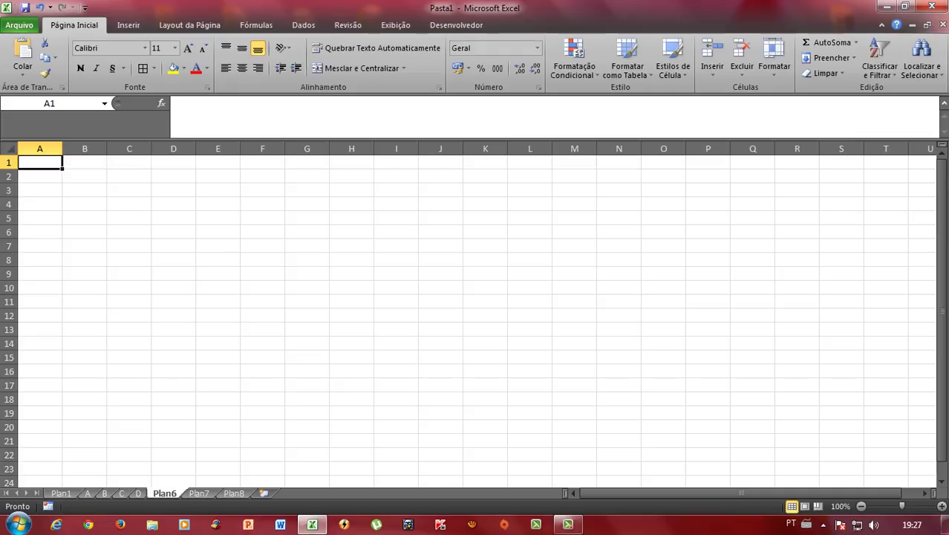
double_click(162, 493)
key(BackSpace)
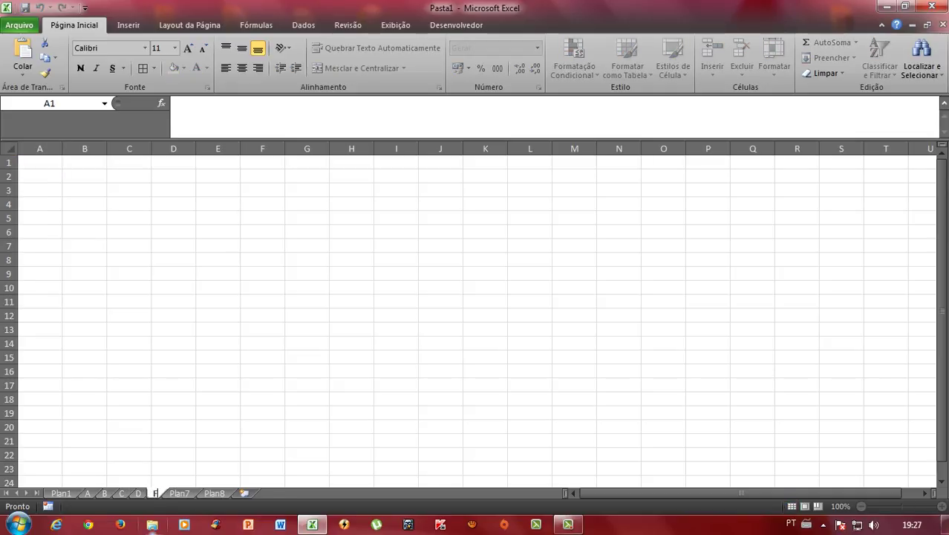
text(F)
double_click(179, 493)
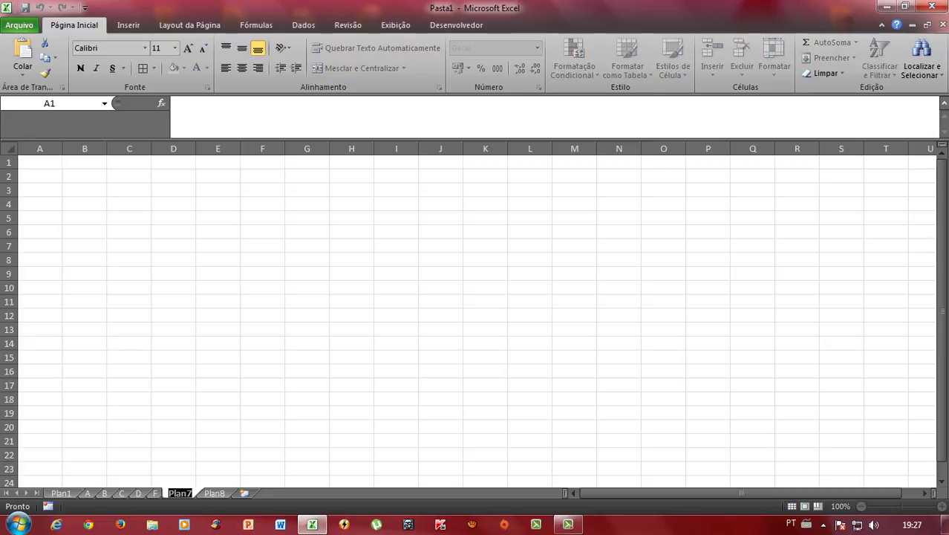
text(G)
click(197, 493)
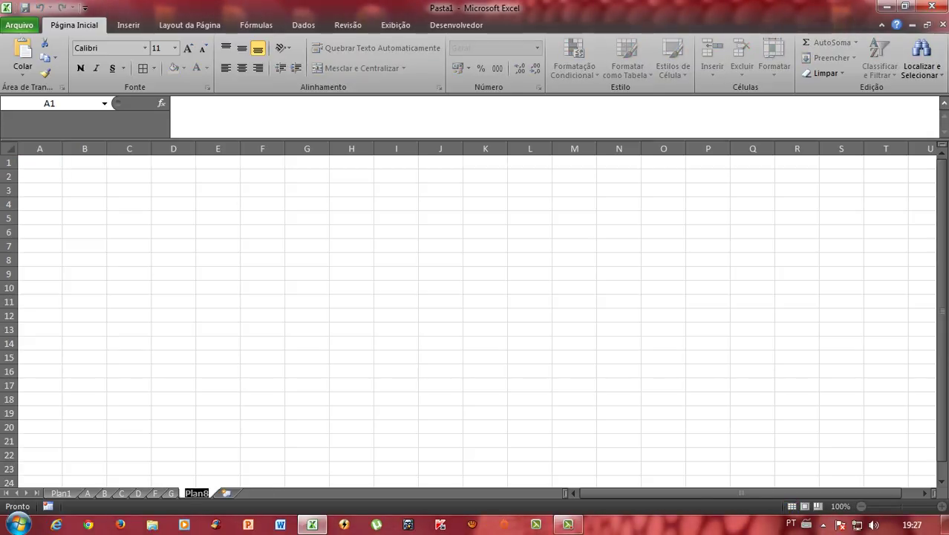
text(H)
click(155, 493)
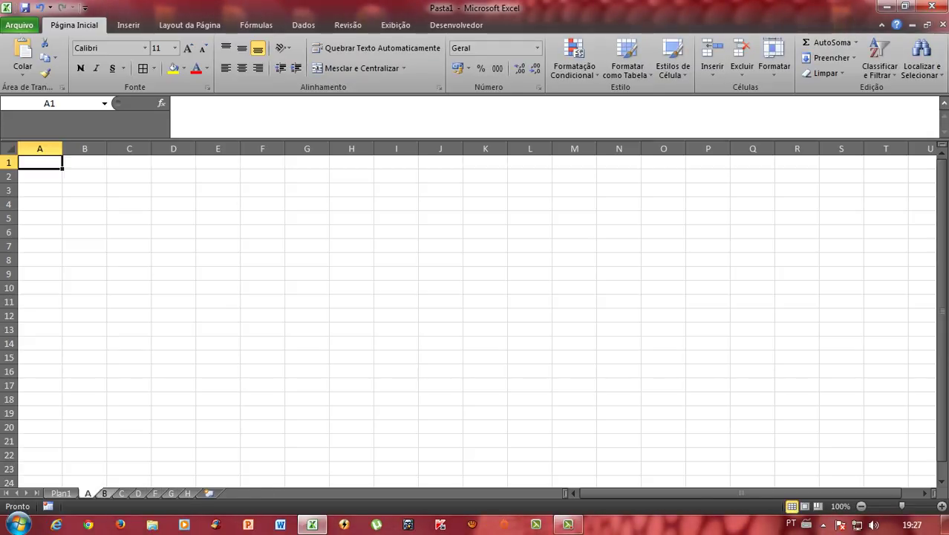
Move between the sheets, selecting A11 on Plan1 and B24 on sheet A
key(ctrl+Page_Down)
key(ctrl+Page_Down)
key(ctrl+Page_Up)
key(ctrl+Page_Up)
key(ctrl+Page_Up)
key(ctrl+Page_Up)
key(ctrl+Page_Up)
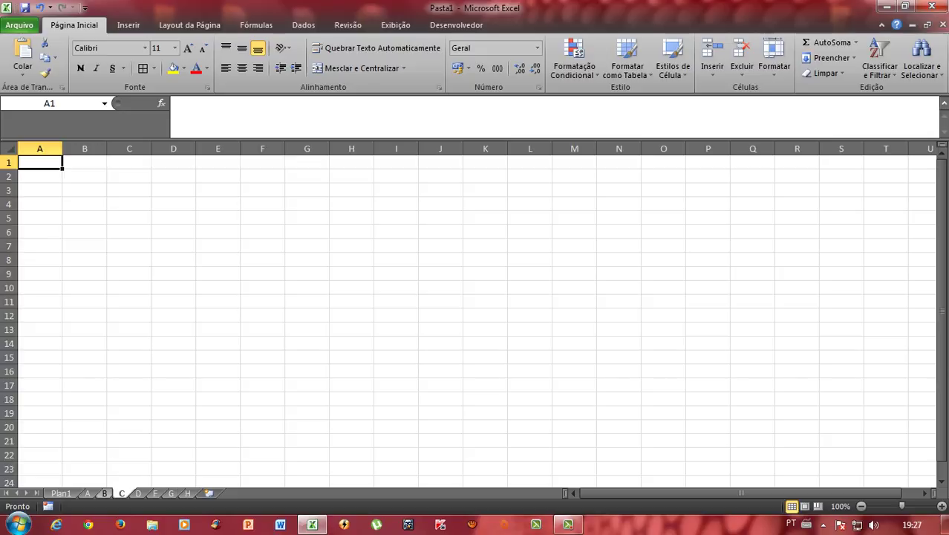
key(ctrl+Page_Up)
key(ctrl+Page_Up)
click(39, 302)
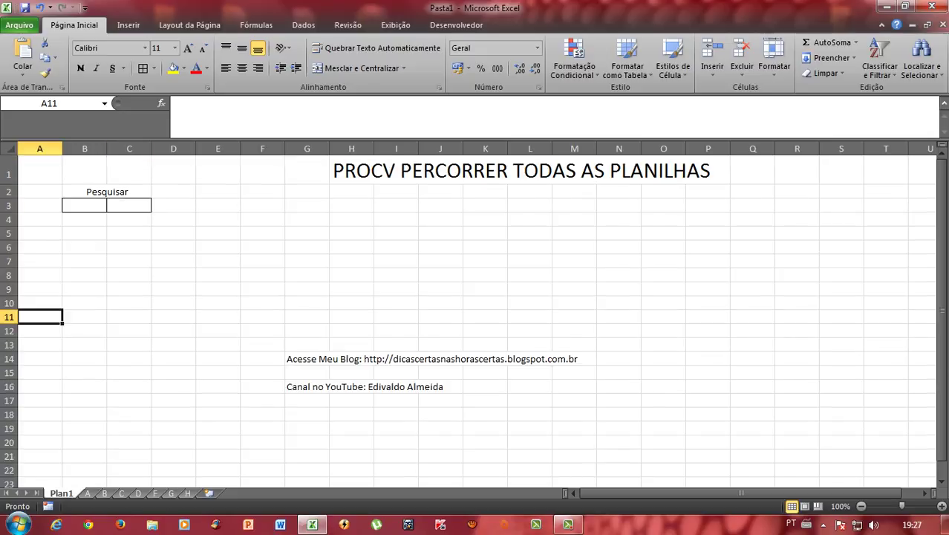
click(88, 493)
click(84, 481)
key(ctrl+Page_Down)
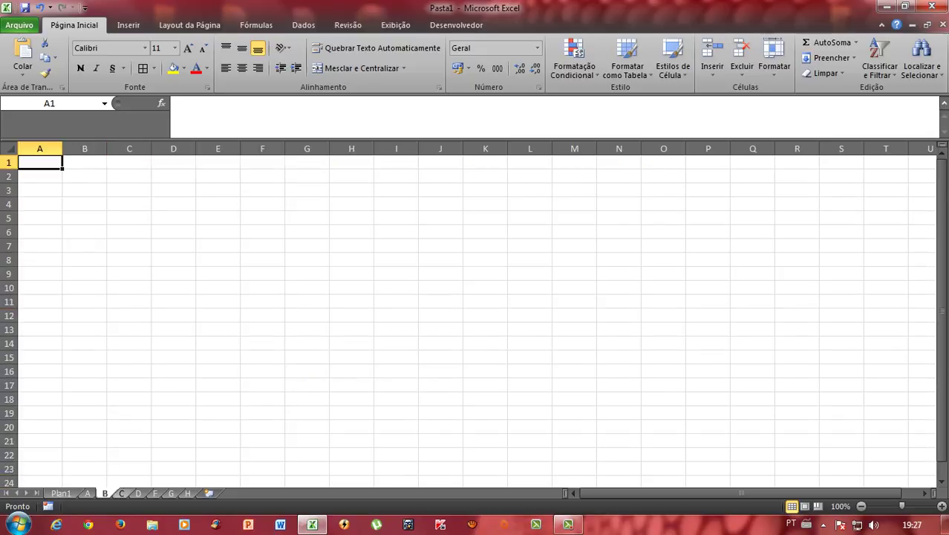
key(ctrl+Page_Down)
key(ctrl+Page_Down)
key(ctrl+Page_Down)
key(ctrl+Page_Up)
key(ctrl+Page_Up)
key(ctrl+Page_Up)
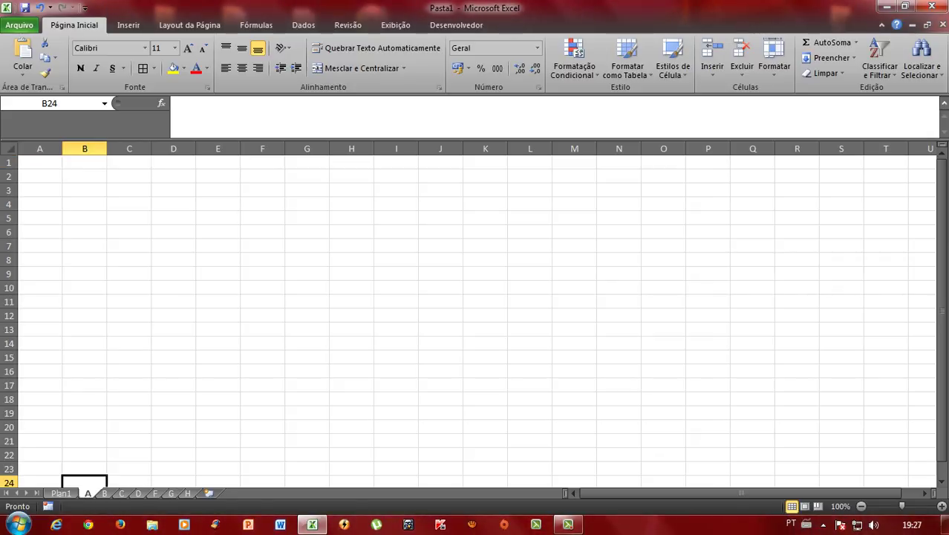
Rename sheets A, B and C to 1, 2 and 3
double_click(88, 493)
text(1)
key(Return)
key(ctrl+Page_Down)
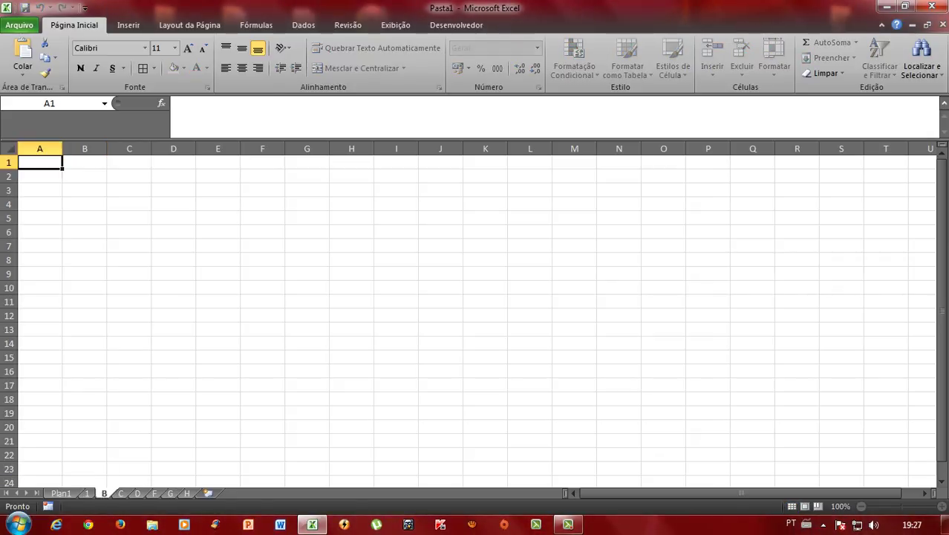
text(1)
key(BackSpace)
text(2)
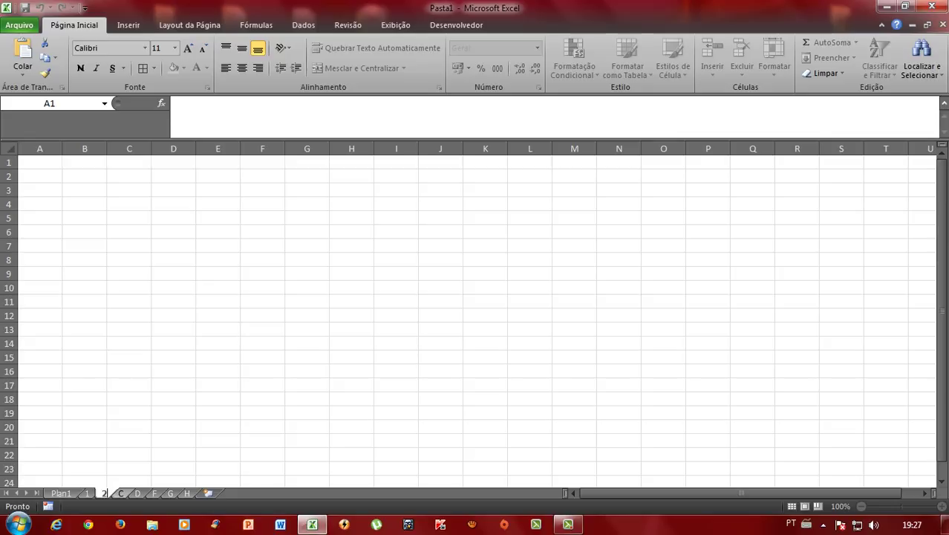
key(Return)
key(ctrl+Page_Down)
double_click(120, 493)
key(Return)
key(ctrl+Page_Up)
key(ctrl+Page_Up)
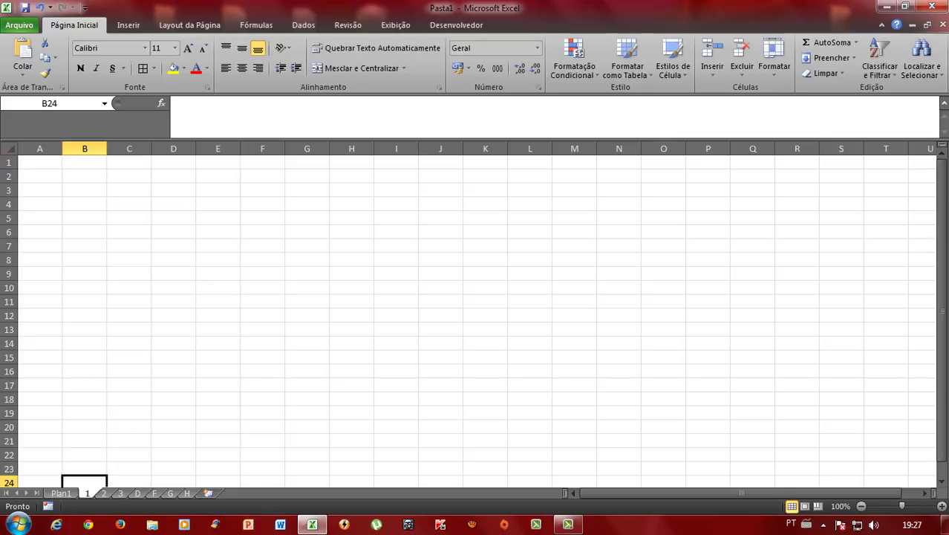
Rename sheet 1 to Plan1, correcting the mistyped letters
text(pLAN)
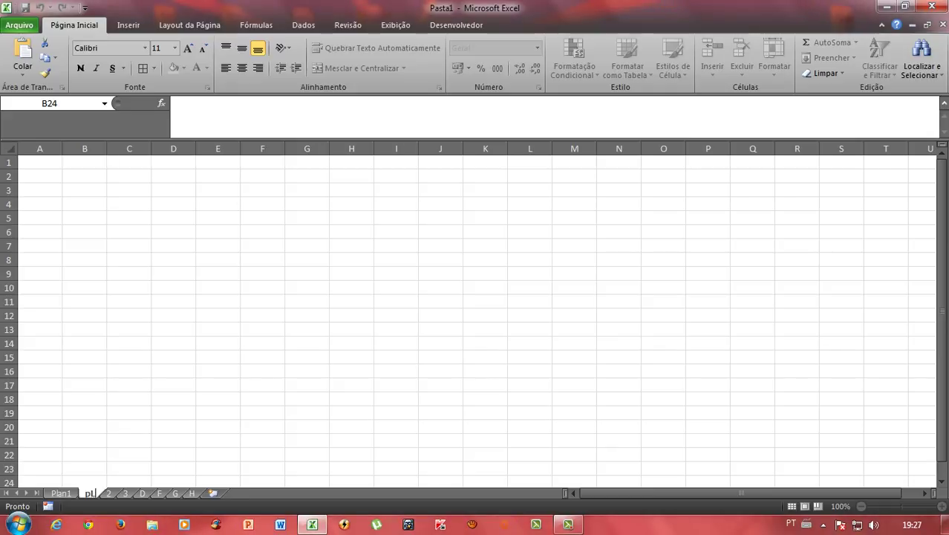
key(BackSpace)
key(BackSpace)
key(BackSpace)
key(BackSpace)
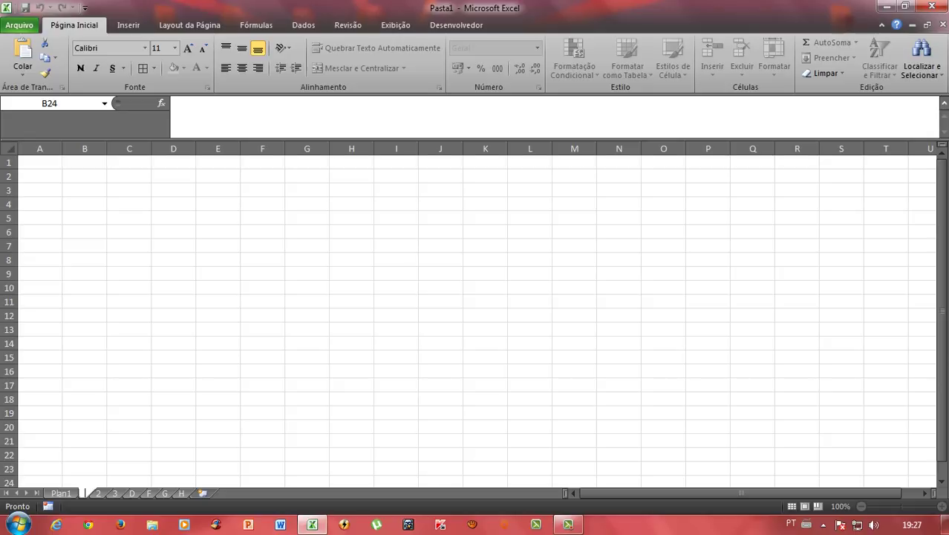
key(Return)
key(Return)
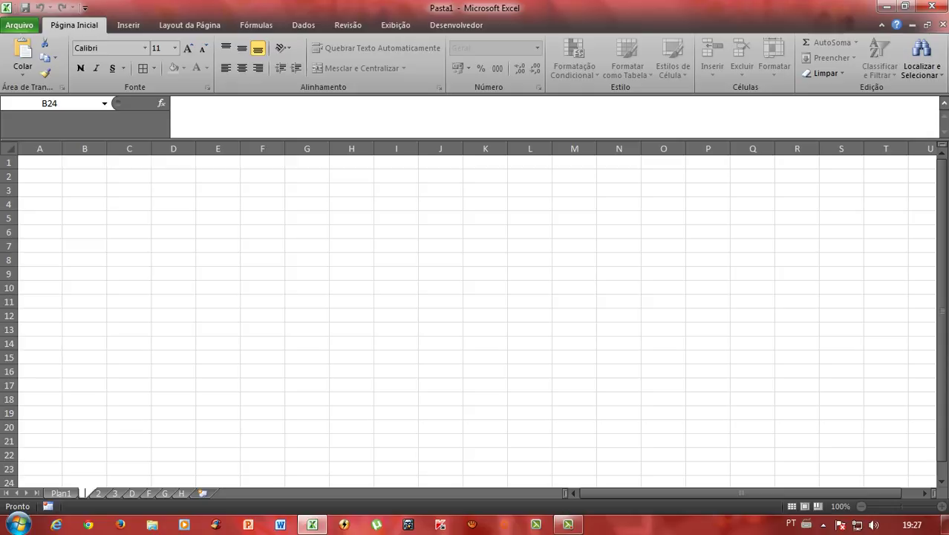
text(Pn)
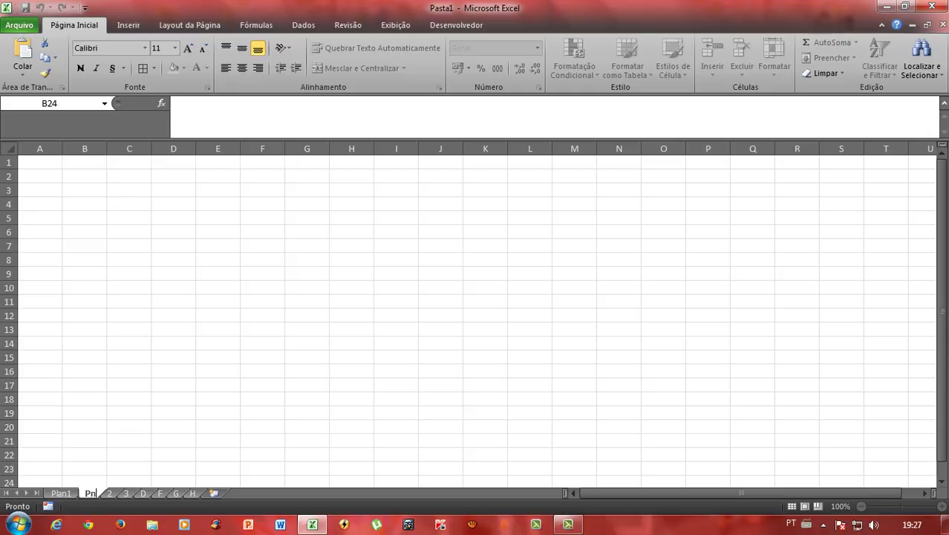
text(l)
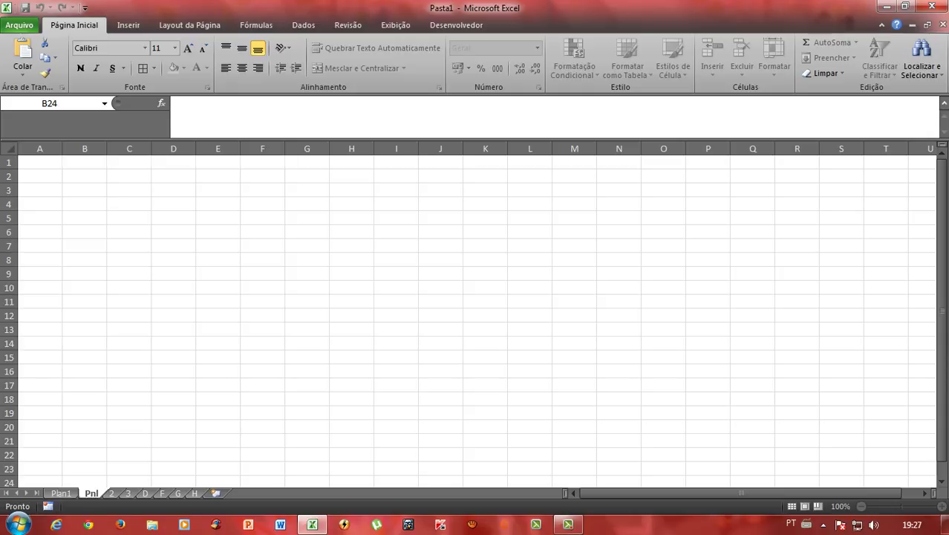
key(BackSpace)
key(BackSpace)
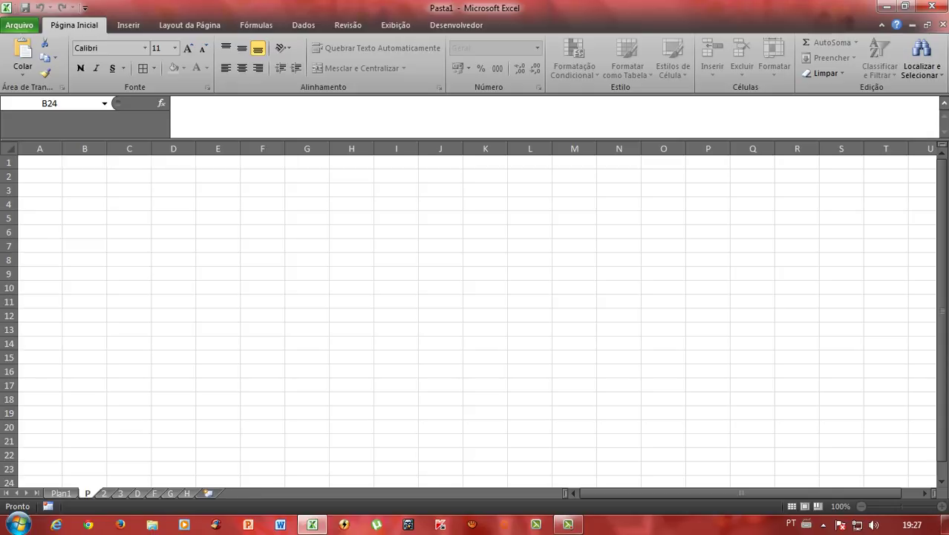
text(lan)
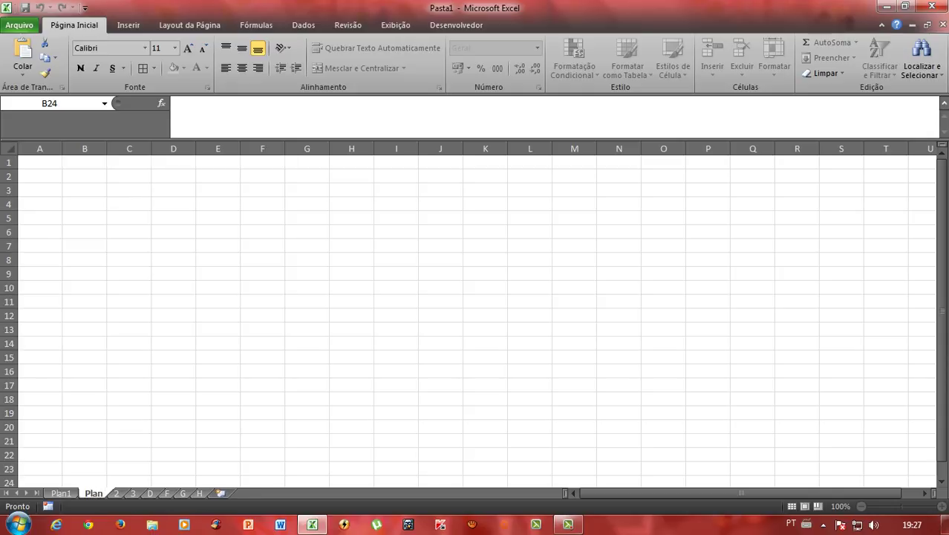
text(1)
drag(86, 493, 109, 493)
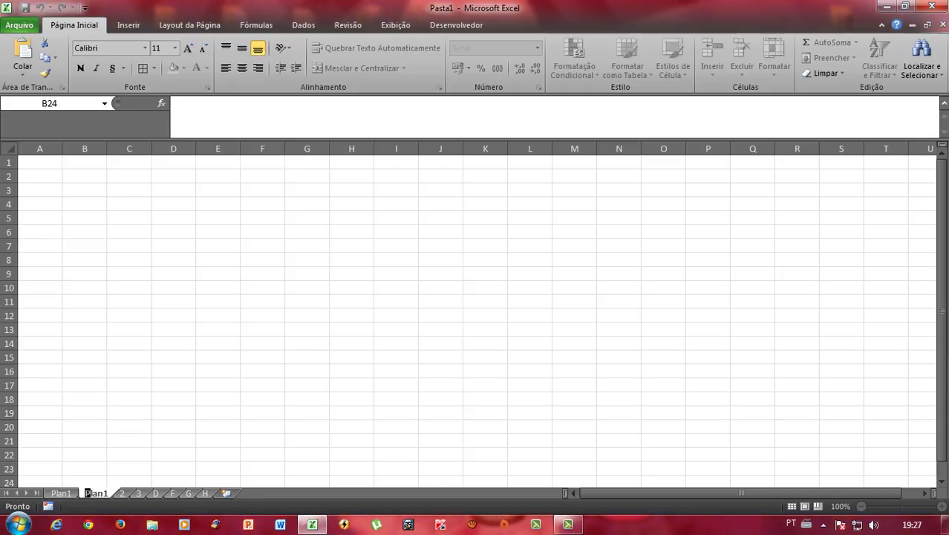
Confirm the Plan1 name, clear the duplicate-name warnings, and name the next sheet Plan2
key(Return)
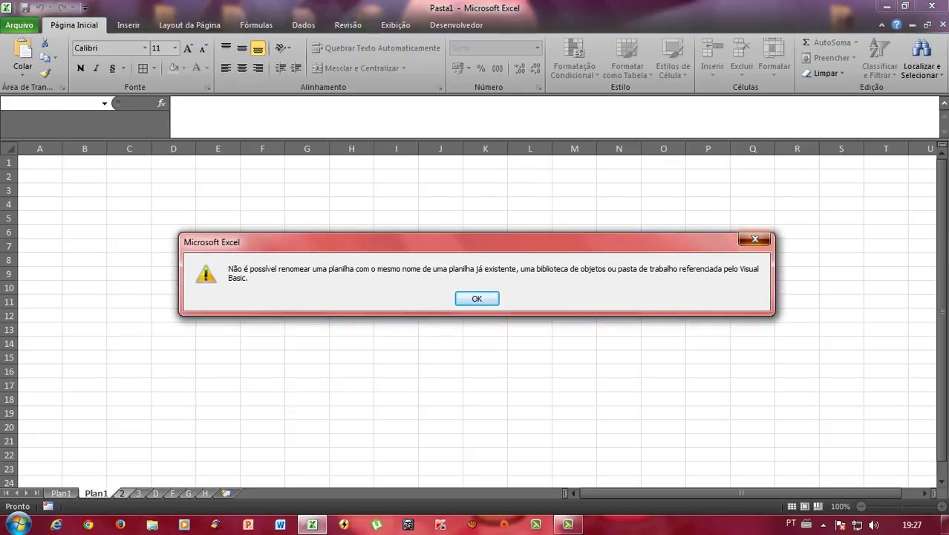
key(Return)
key(Return)
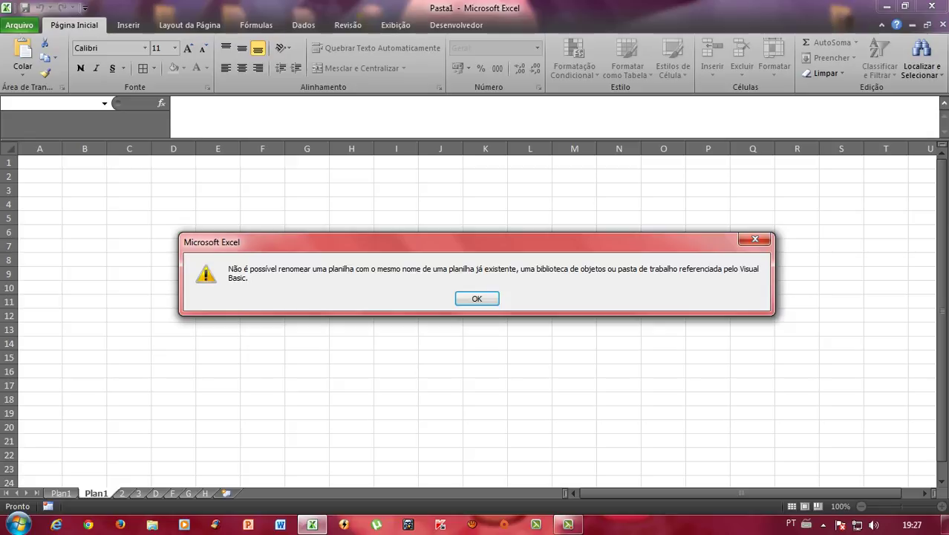
key(Return)
text(Plan2)
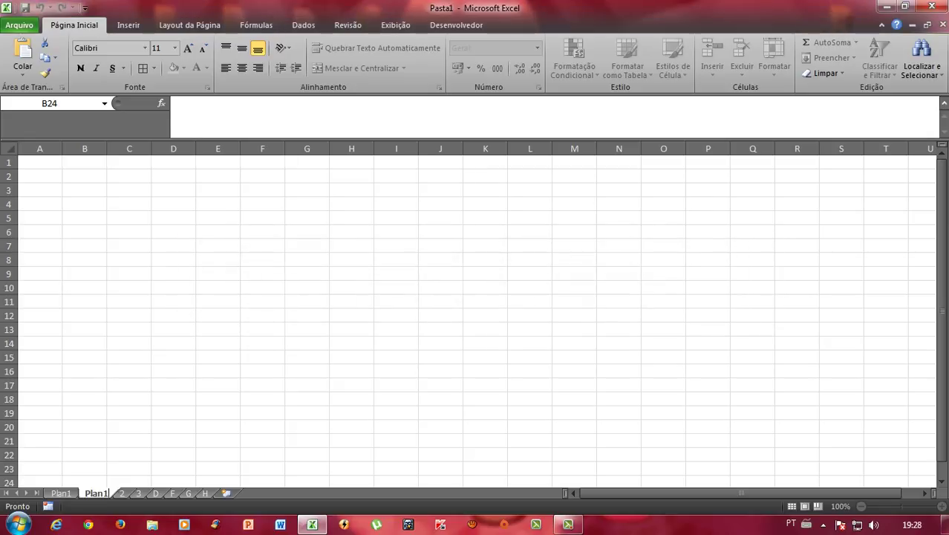
key(Return)
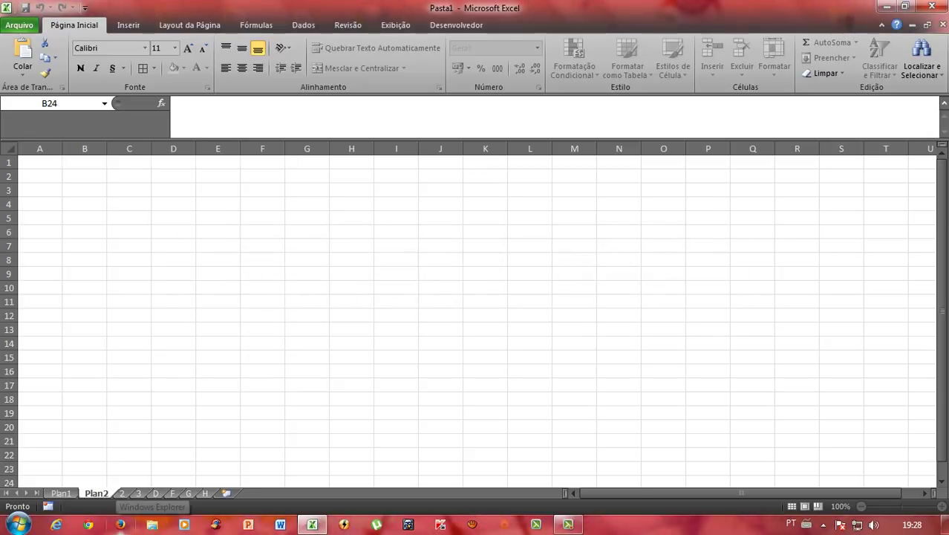
Rename the sheet called 2 to Plan3
double_click(95, 493)
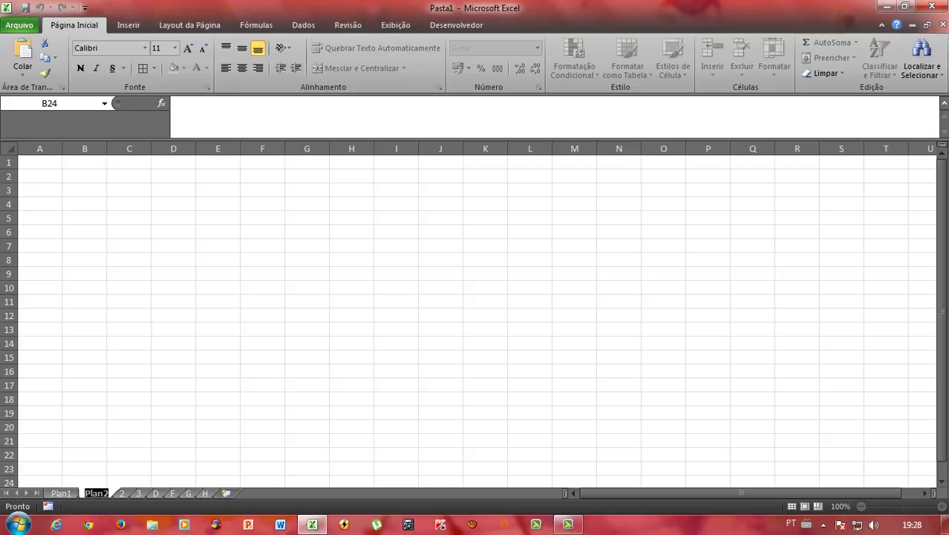
click(122, 493)
double_click(123, 493)
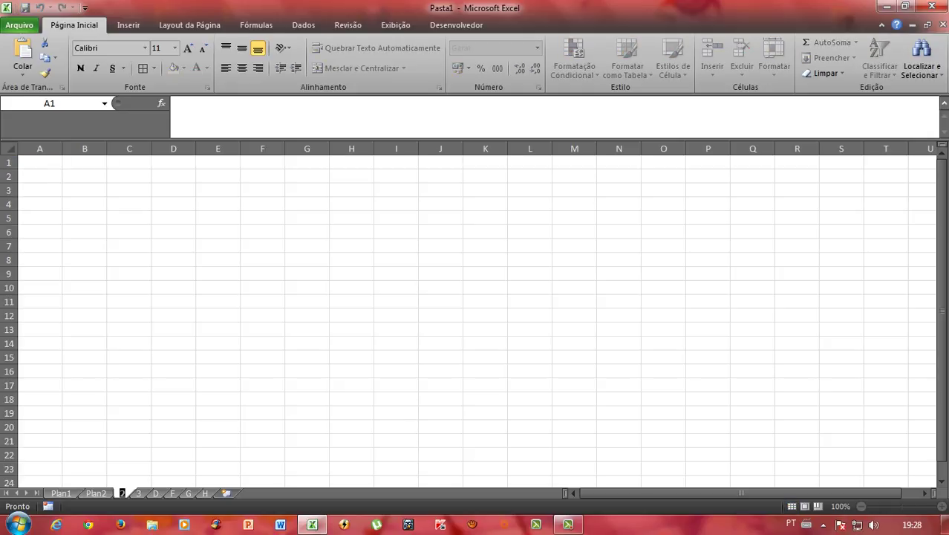
text(Plan2)
key(BackSpace)
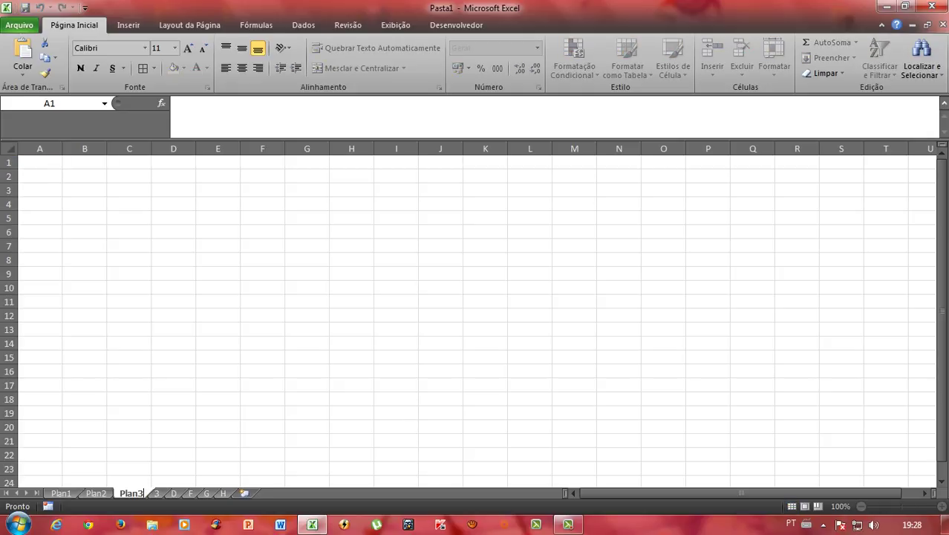
text(3)
key(Return)
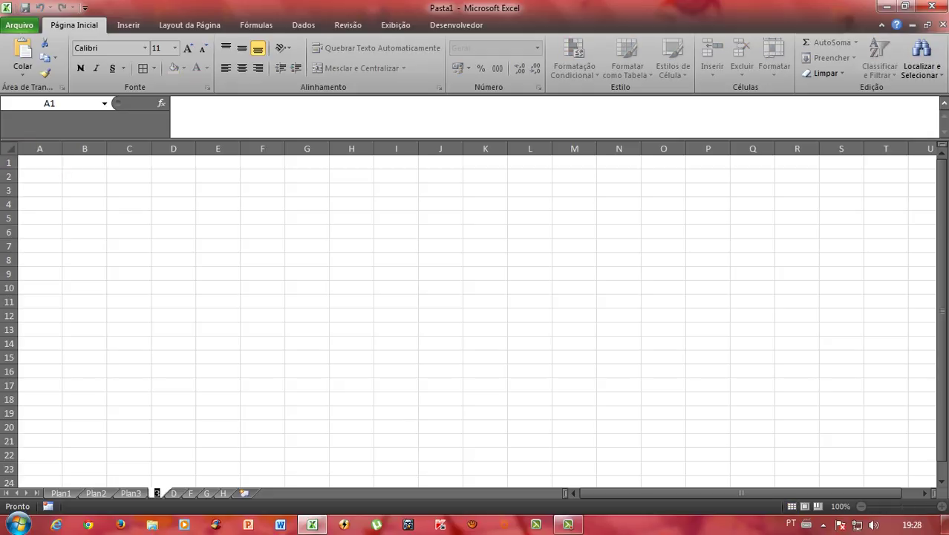
Name the next two sheets Plan4 and Plan5
text(Plan2)
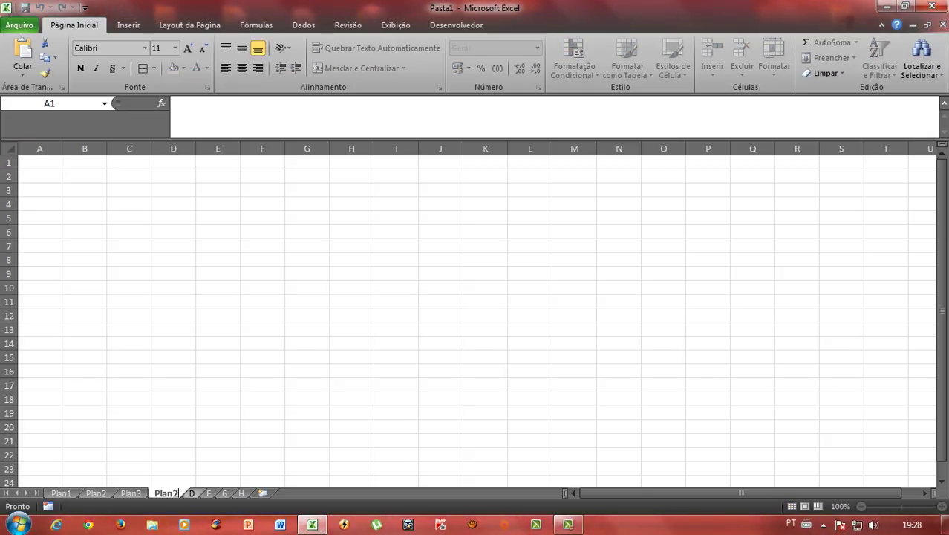
key(BackSpace)
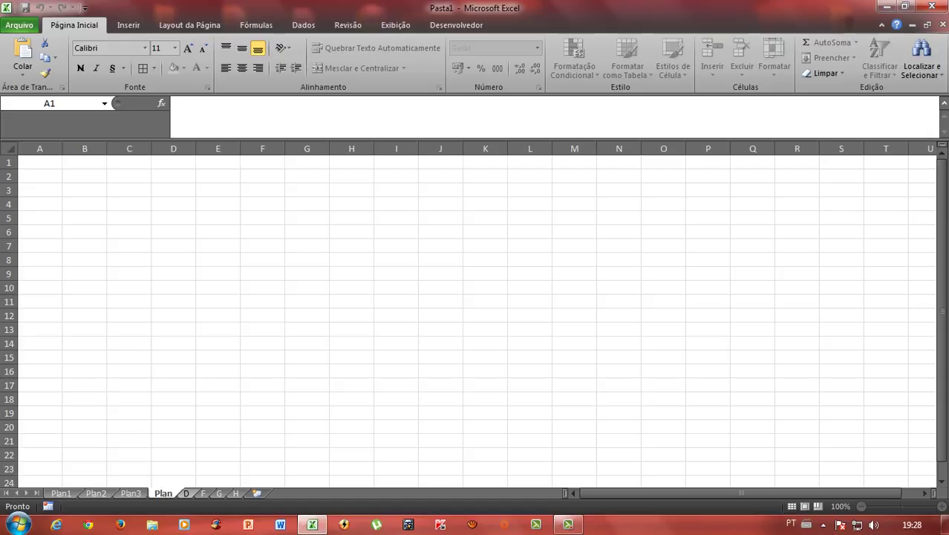
text(4)
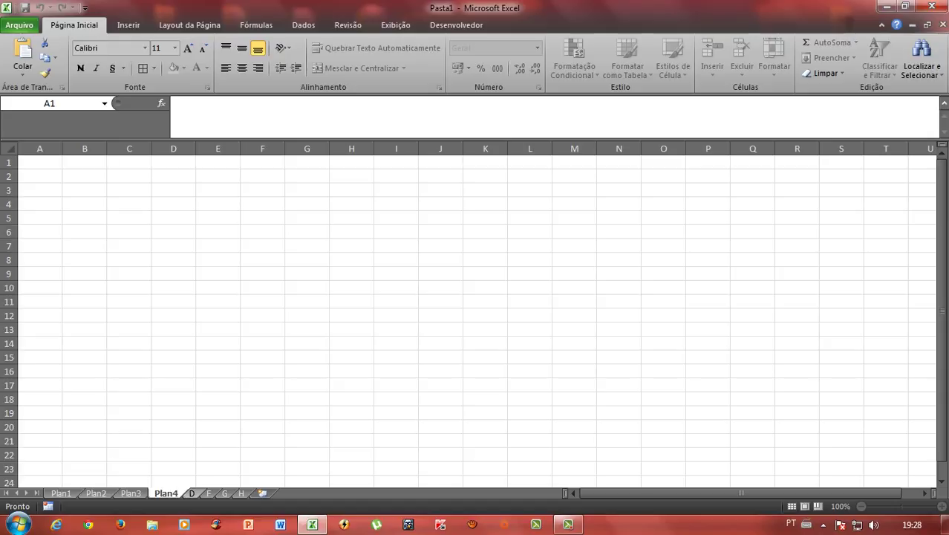
double_click(192, 493)
text(Plan5)
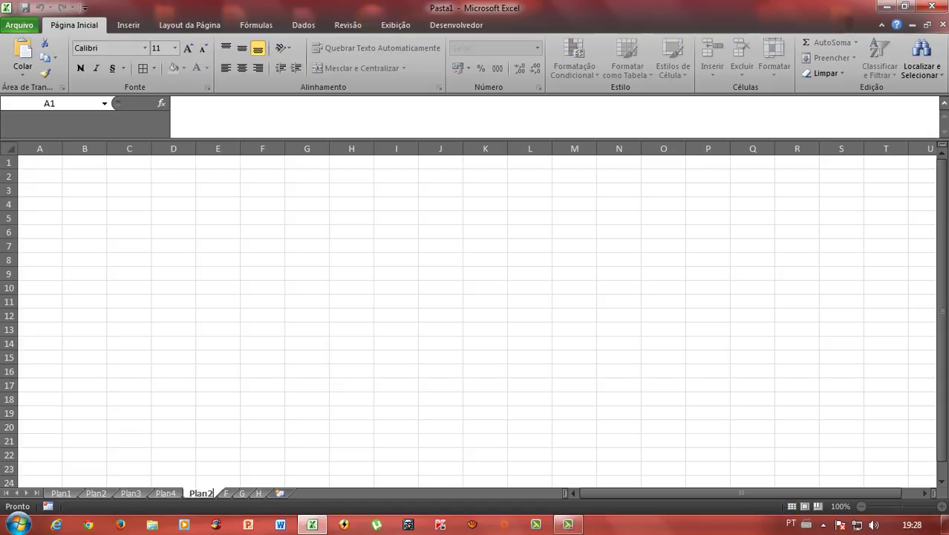
key(Return)
Rename sheet F to Plan6 after dismissing the empty-name warning
double_click(225, 493)
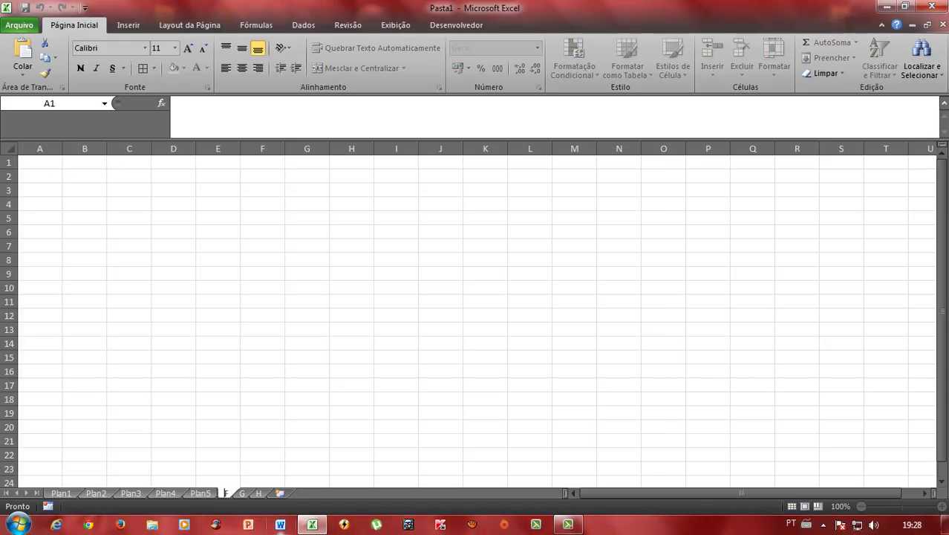
key(BackSpace)
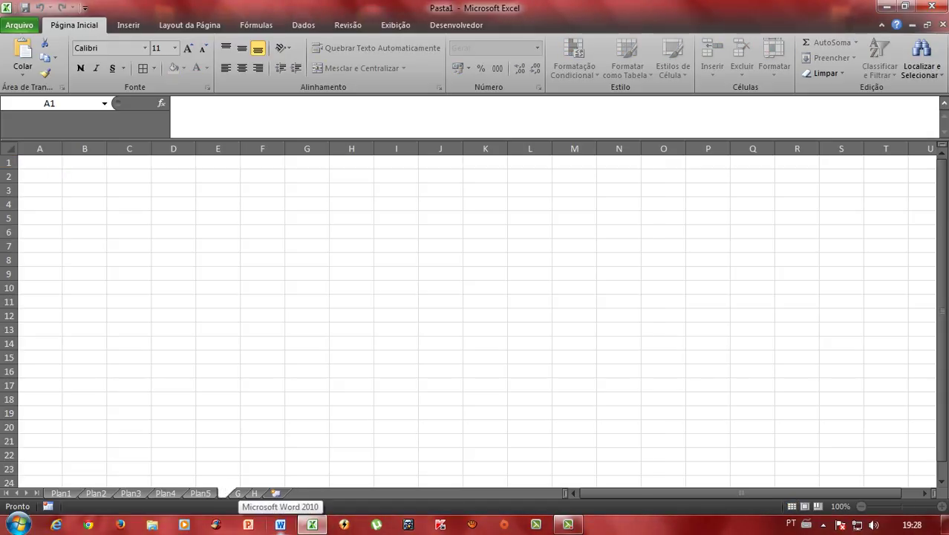
key(Return)
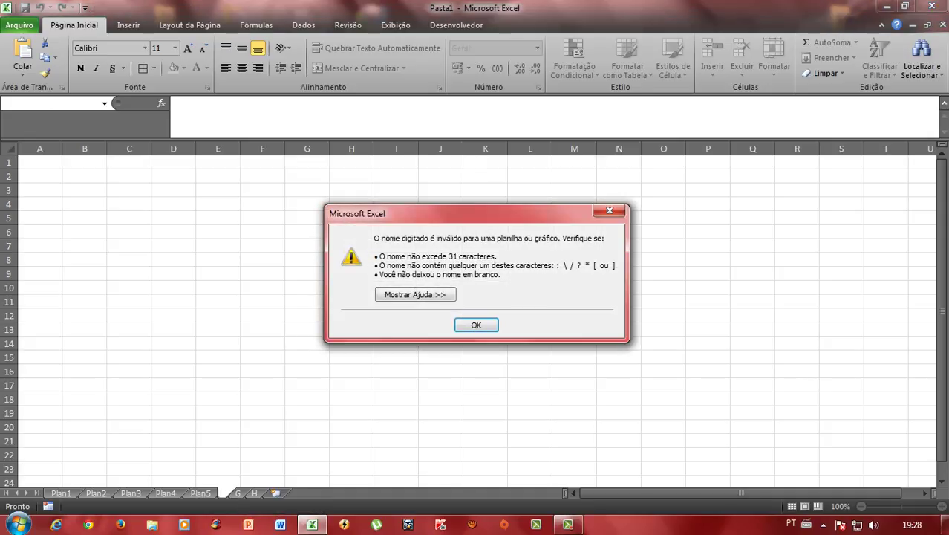
key(Return)
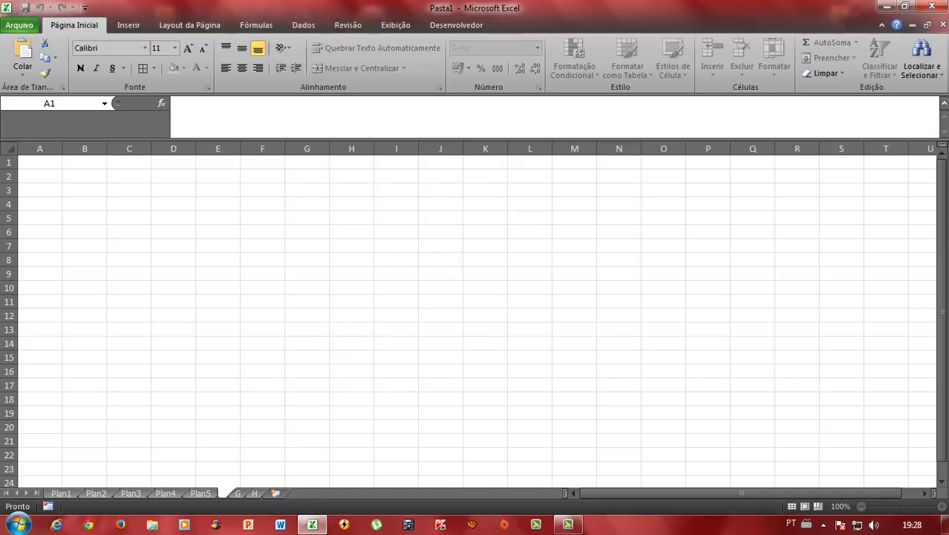
text(Plan2)
key(BackSpace)
text(6)
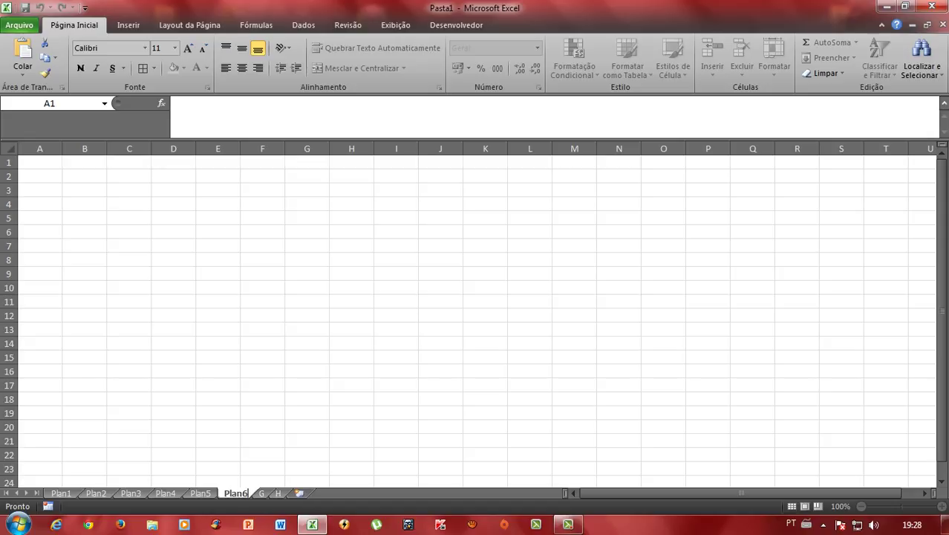
key(Return)
key(ctrl+Page_Up)
key(ctrl+Page_Up)
Enter 'loja 01' in cell A1 of Plan2
key(ctrl+Page_Up)
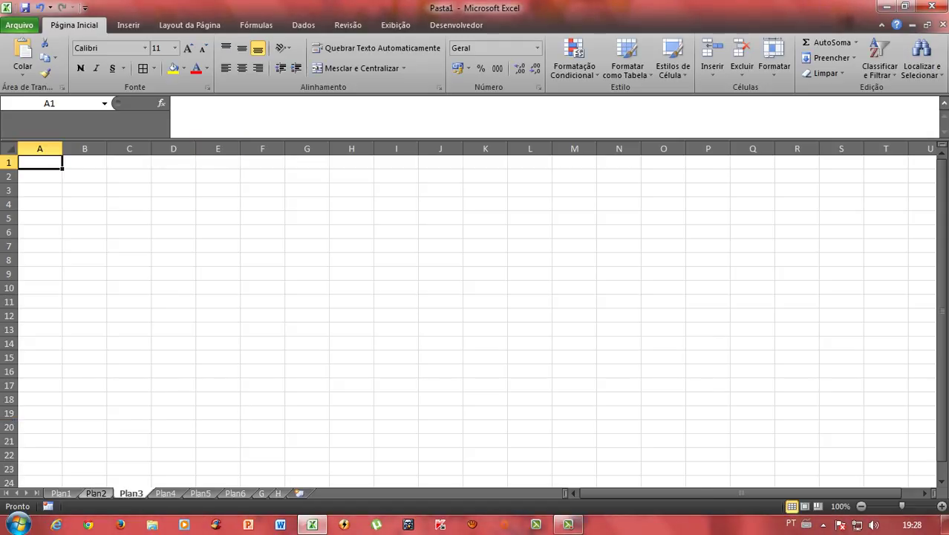
key(ctrl+Page_Up)
key(ctrl+Page_Up)
click(104, 191)
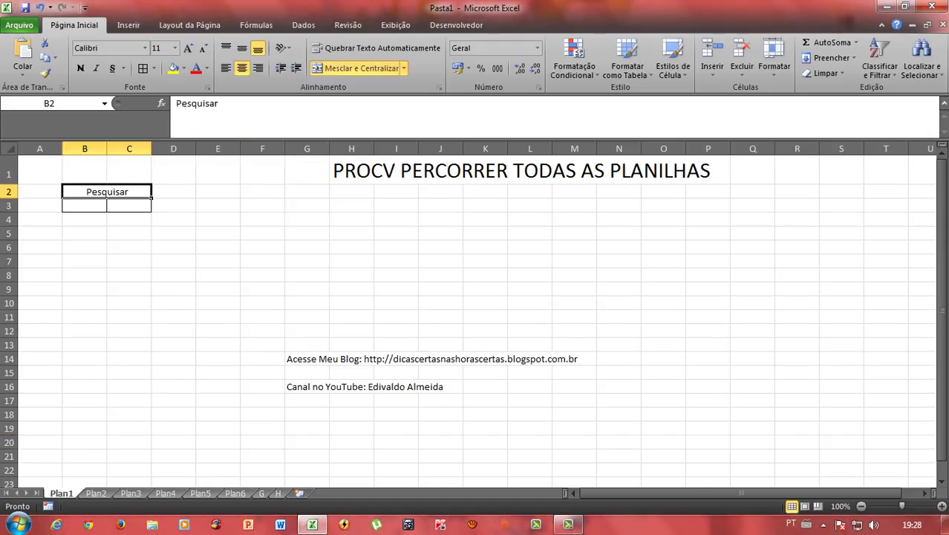
click(112, 206)
click(104, 207)
key(ctrl+Page_Down)
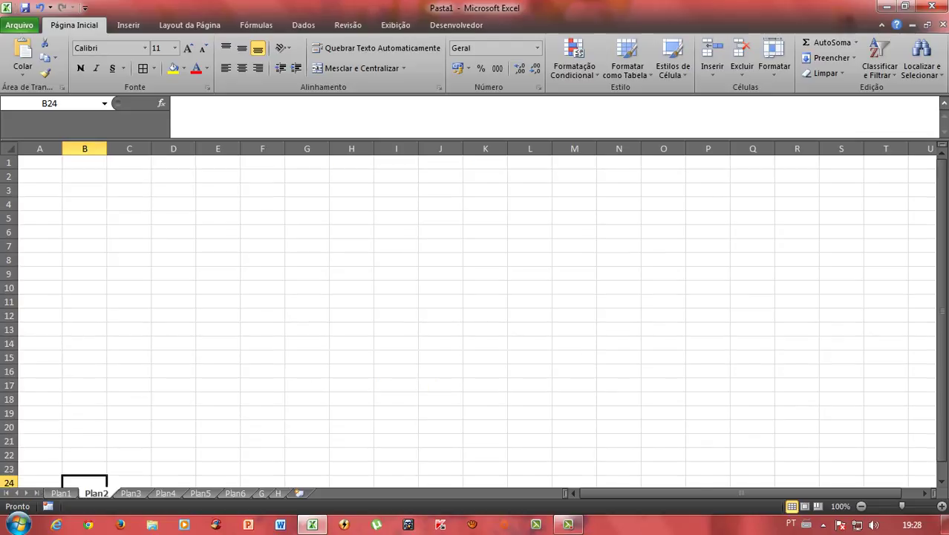
click(107, 213)
click(39, 176)
click(39, 162)
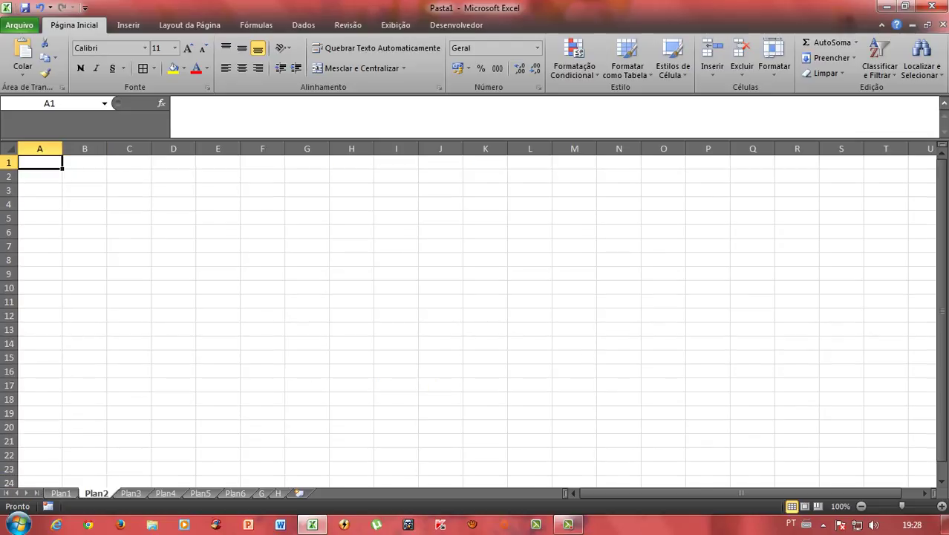
text(loj)
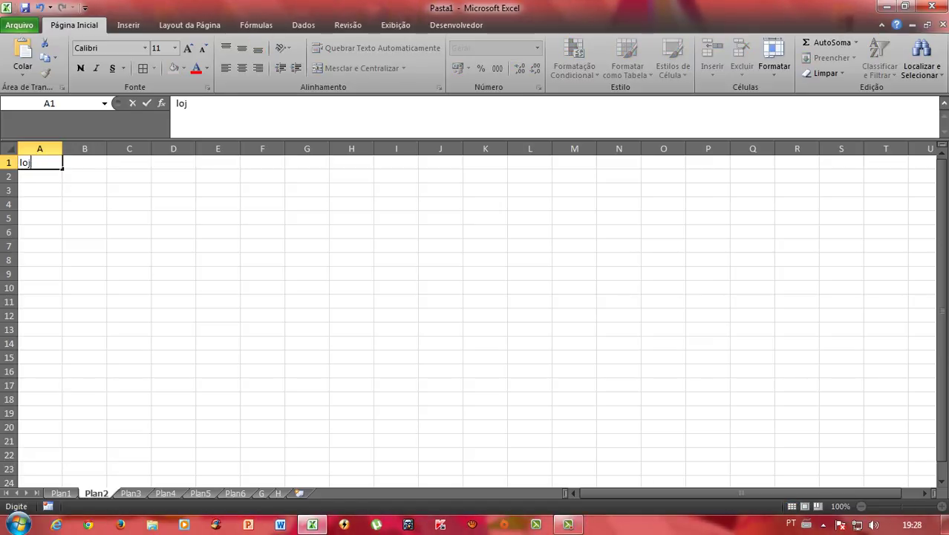
text(a 01)
key(Return)
Fill column A down to 'loja 05' in A5
click(83, 162)
click(39, 161)
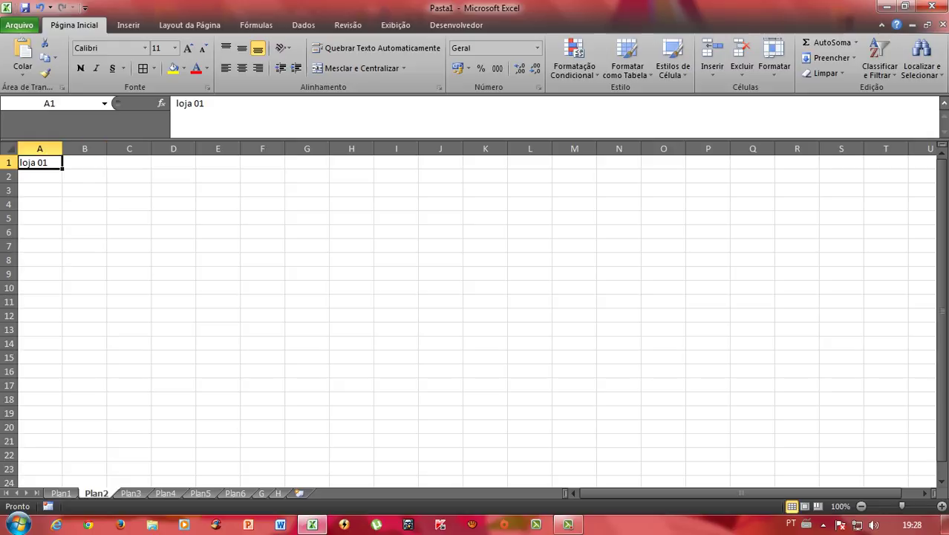
mouse_move(62, 169)
mouse_down()
mouse_move(52, 191)
mouse_move(63, 224)
mouse_up()
click(39, 246)
click(40, 218)
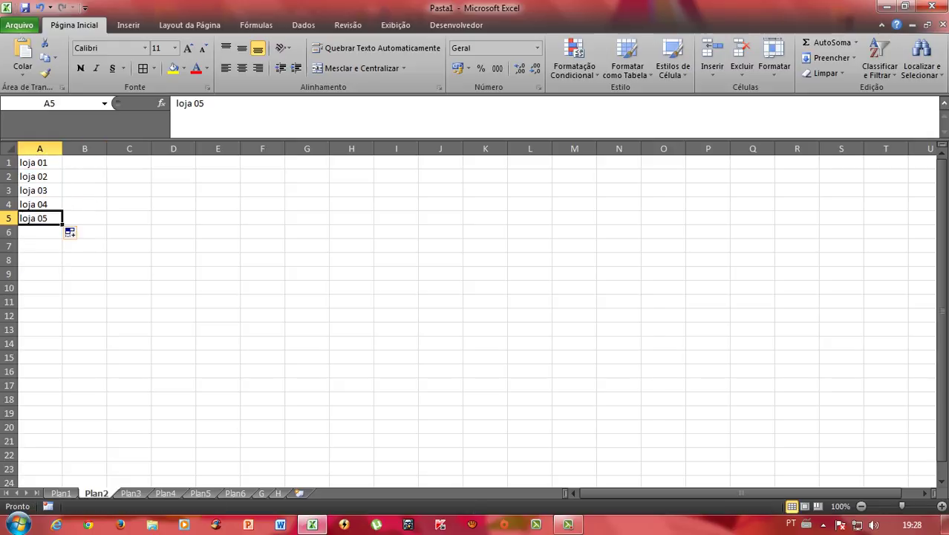
drag(40, 162, 40, 218)
click(39, 246)
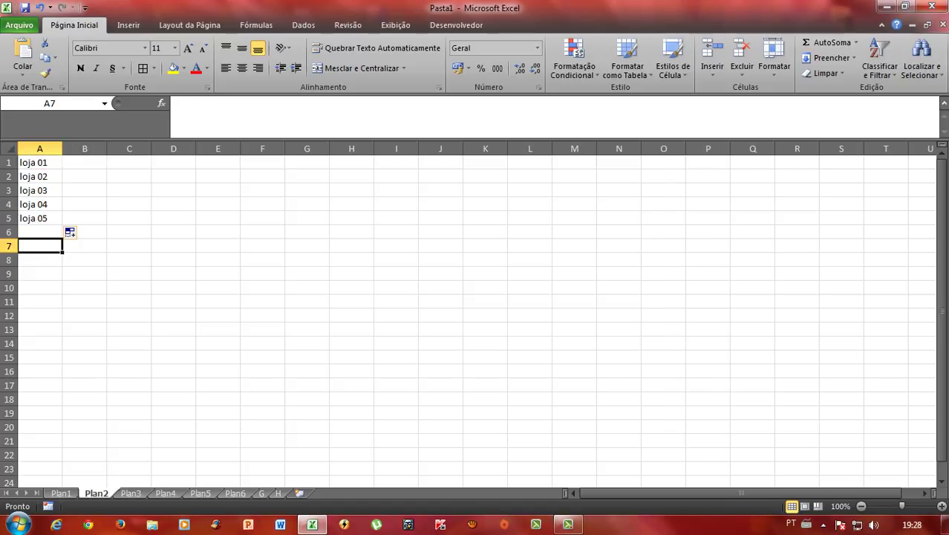
Enter 10 and 20 in B1:B2 and extend the series to 50 in B5
click(40, 218)
click(84, 162)
text(10)
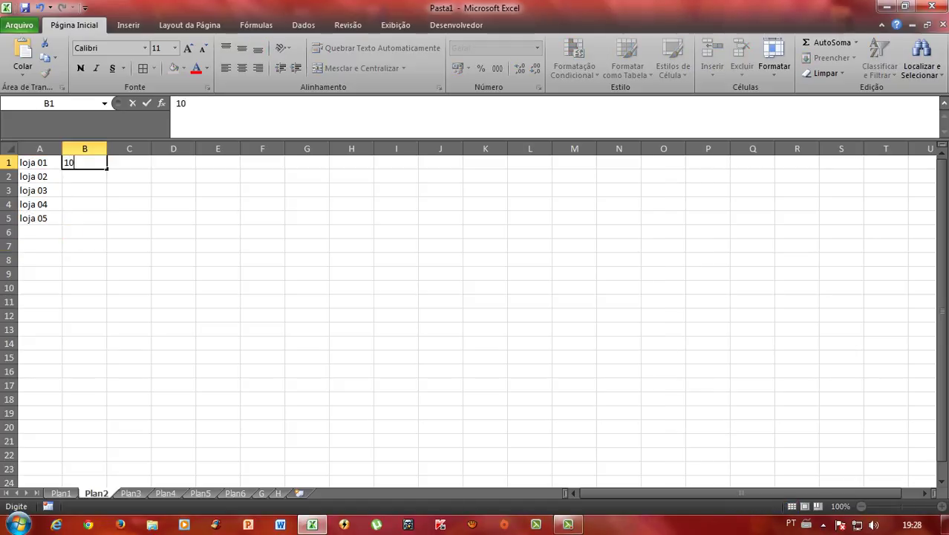
key(Return)
text(20)
click(84, 231)
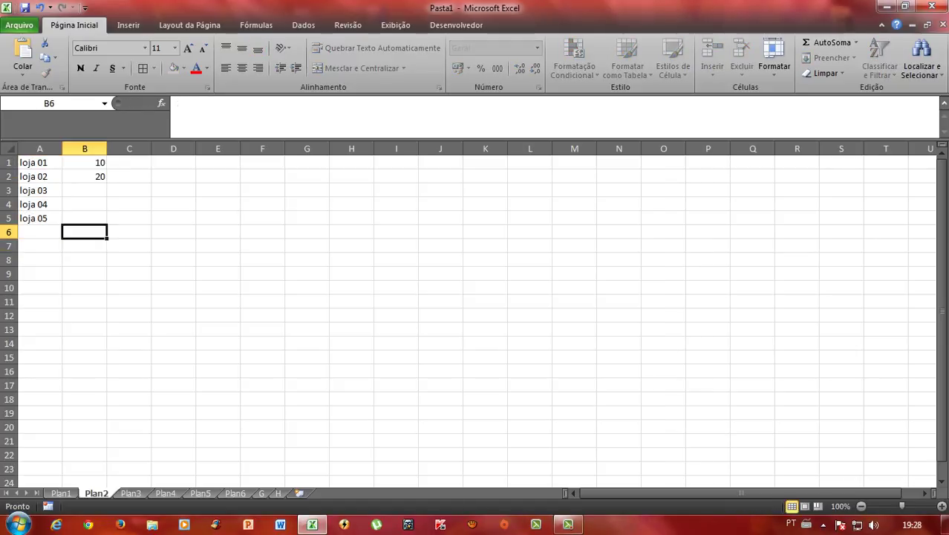
drag(84, 162, 107, 225)
click(84, 204)
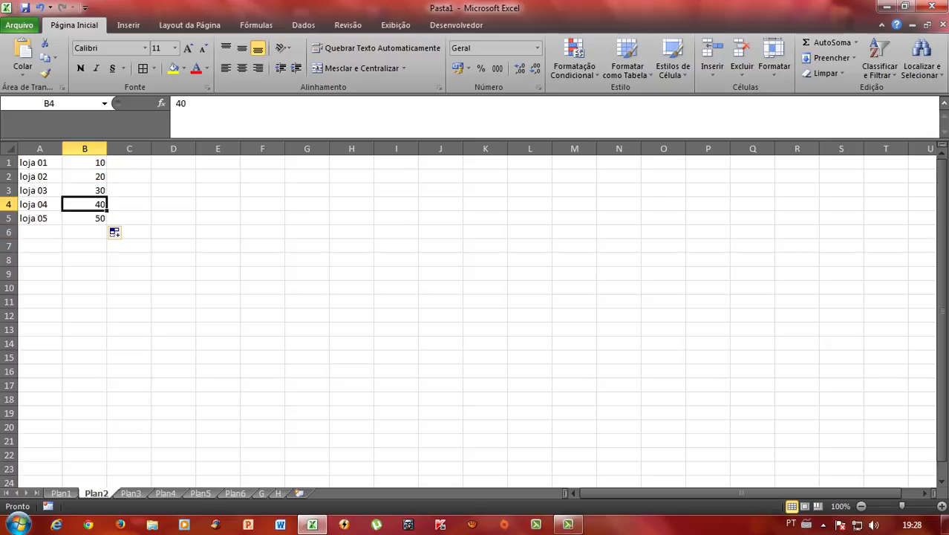
Copy the loja 05 row A5:B5 and move to Plan3
drag(39, 218, 84, 218)
key(ctrl+c)
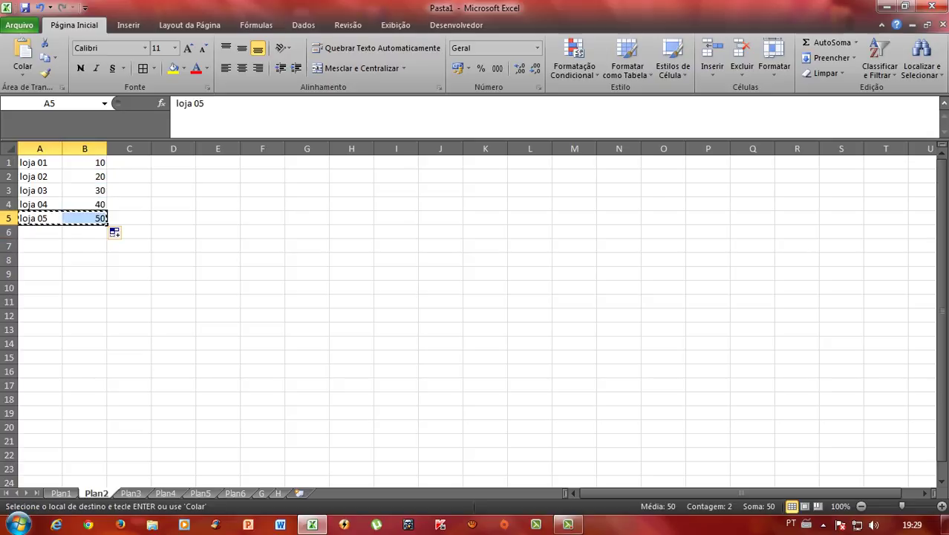
key(ctrl+Page_Down)
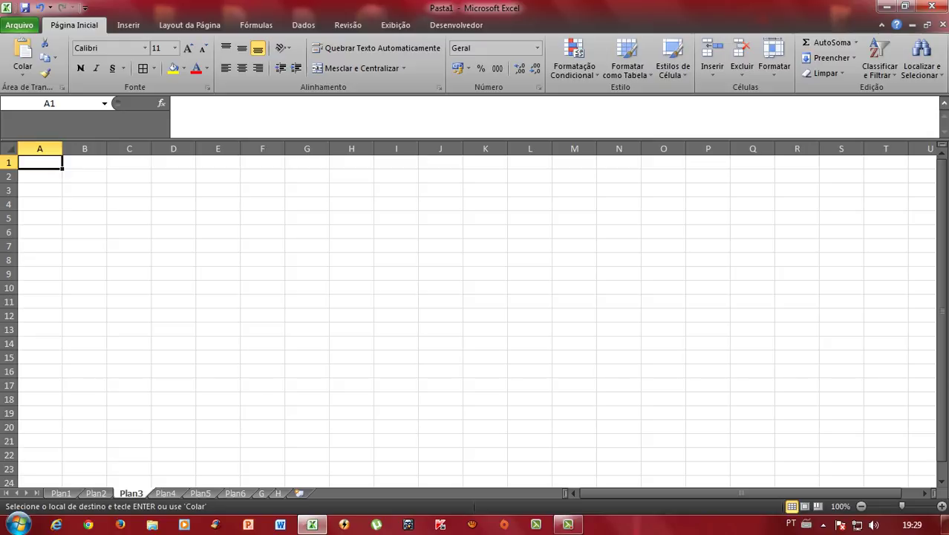
Paste the row into Plan3 A1 and edit it to 'loja 06' with value 60
key(ctrl+v)
key(F2)
key(BackSpace)
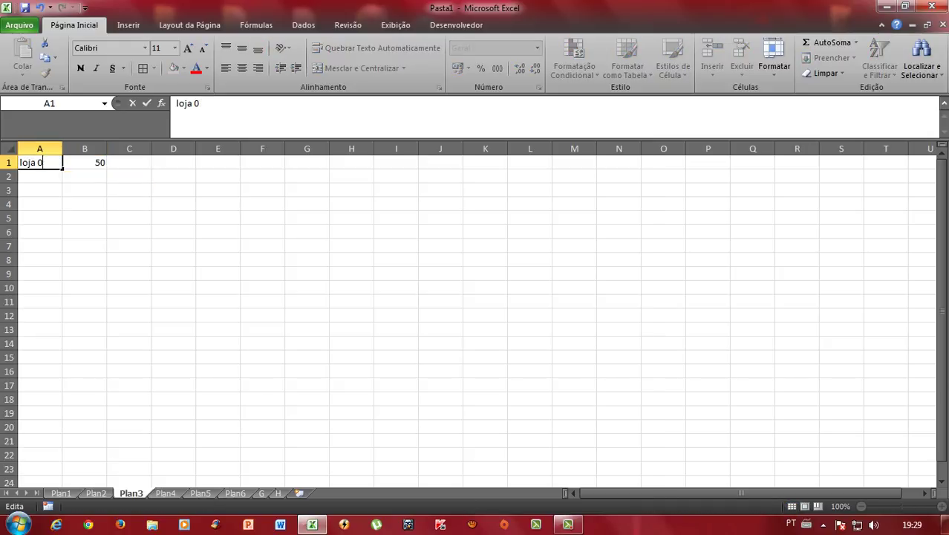
text(6)
key(Tab)
key(F2)
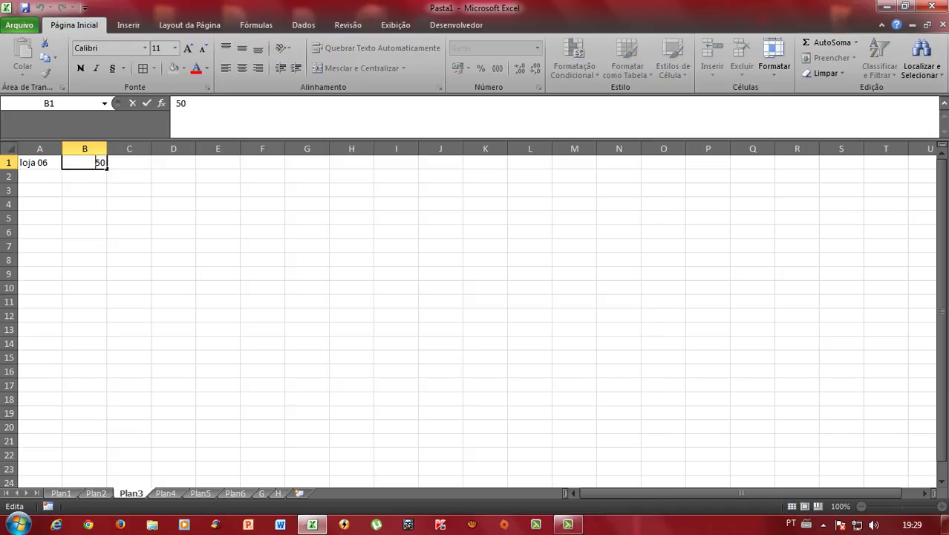
key(Left)
key(BackSpace)
text(6)
Fill loja 06–10 down to row 5, with values 60–100 from a 60, 70 series
mouse_move(39, 162)
mouse_down()
mouse_move(84, 162)
mouse_move(107, 223)
mouse_up()
click(84, 217)
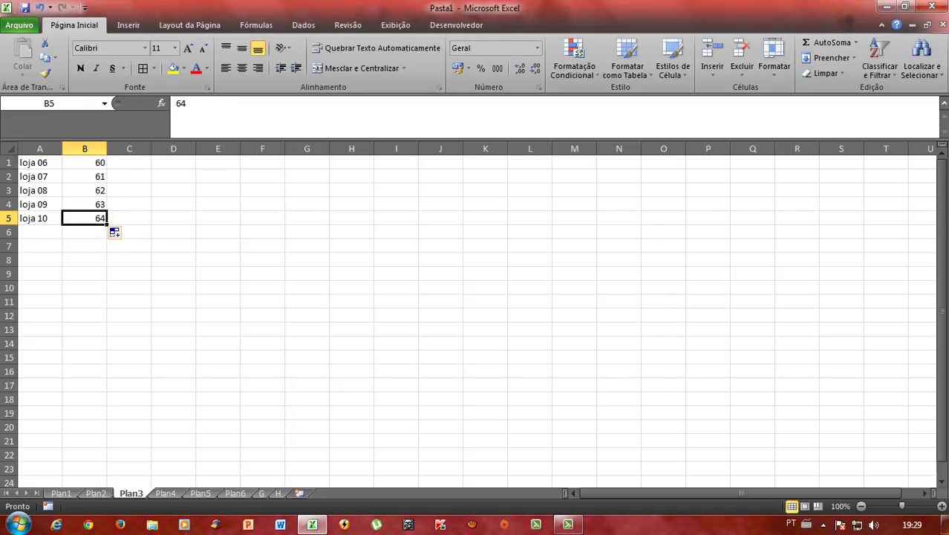
click(84, 176)
double_click(84, 176)
text(7)
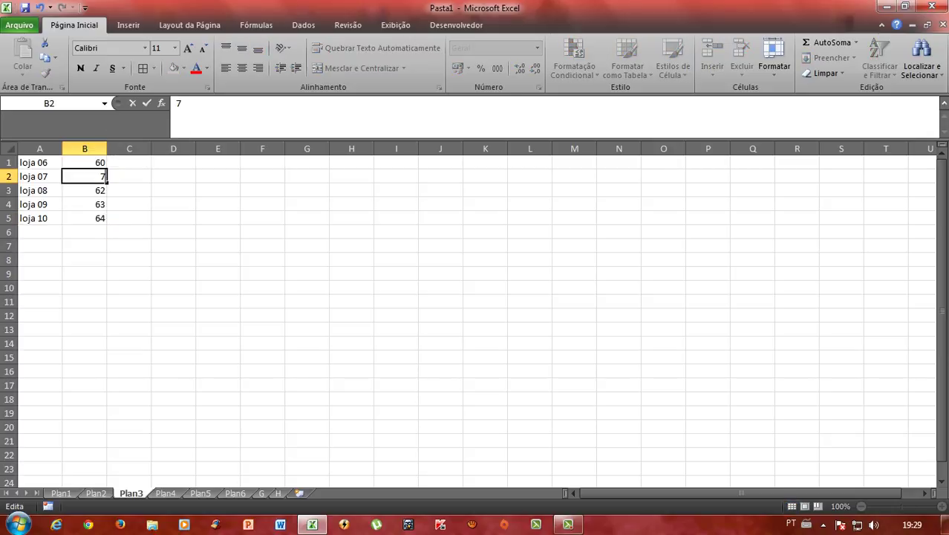
text(0)
click(83, 204)
mouse_move(84, 162)
mouse_down()
mouse_move(84, 176)
mouse_move(106, 184)
mouse_move(107, 220)
mouse_up()
click(83, 204)
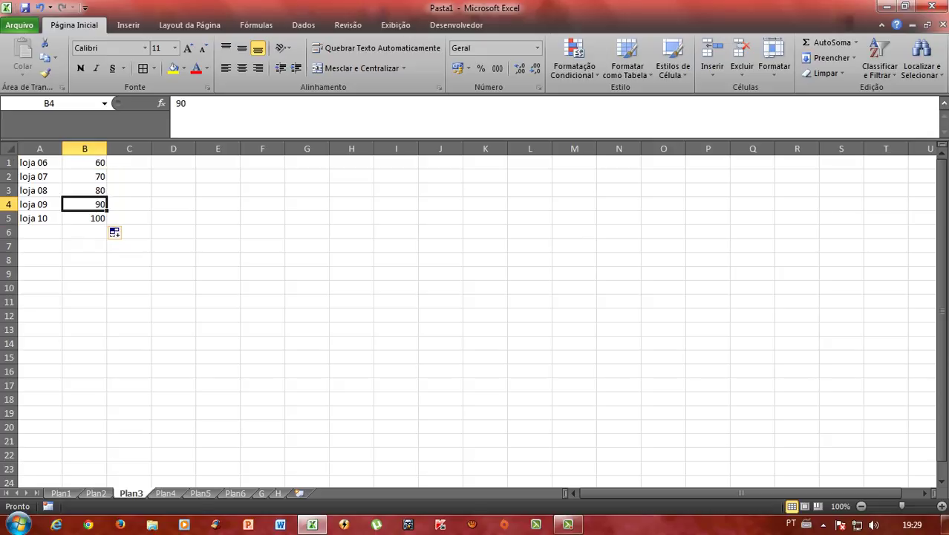
click(84, 176)
click(84, 162)
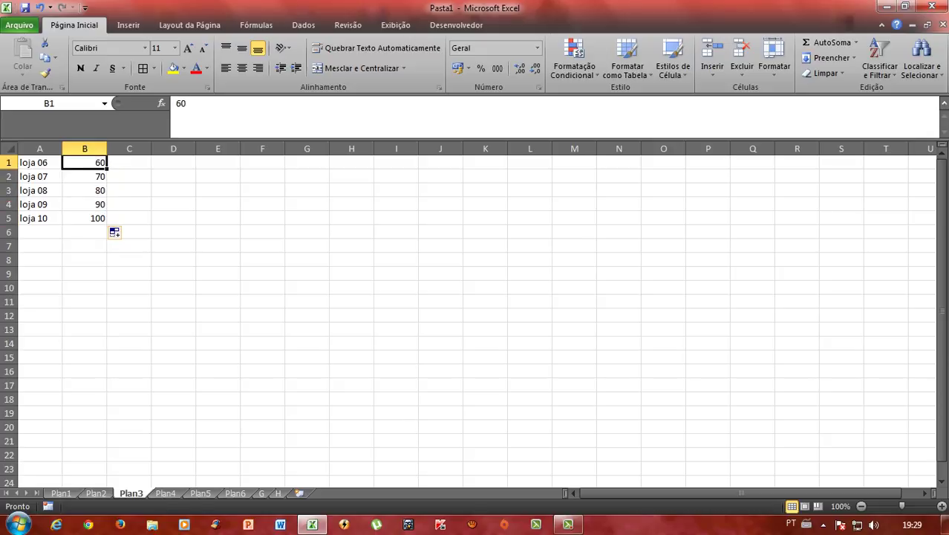
Copy the loja 10 row A5:B5 and move on to Plan4
drag(39, 162, 39, 176)
drag(39, 217, 84, 217)
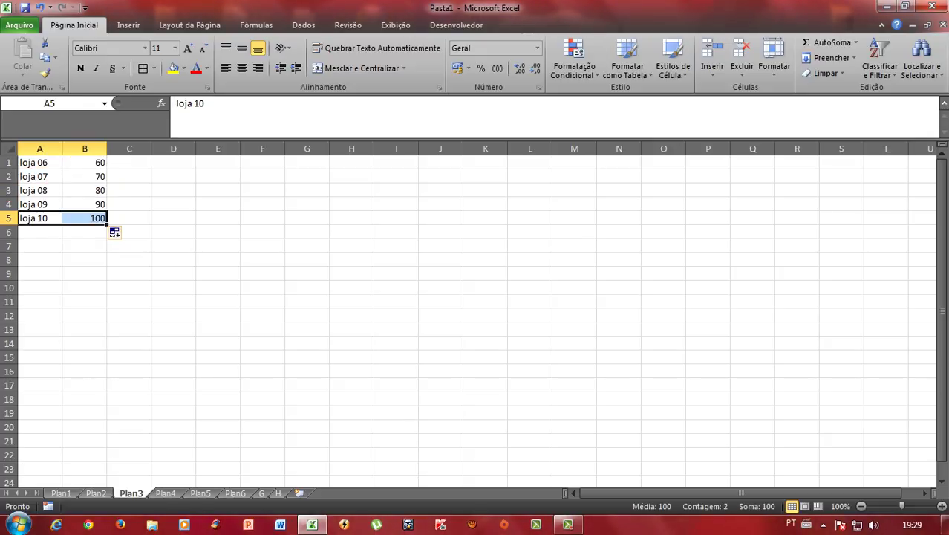
key(ctrl+c)
key(ctrl+Page_Down)
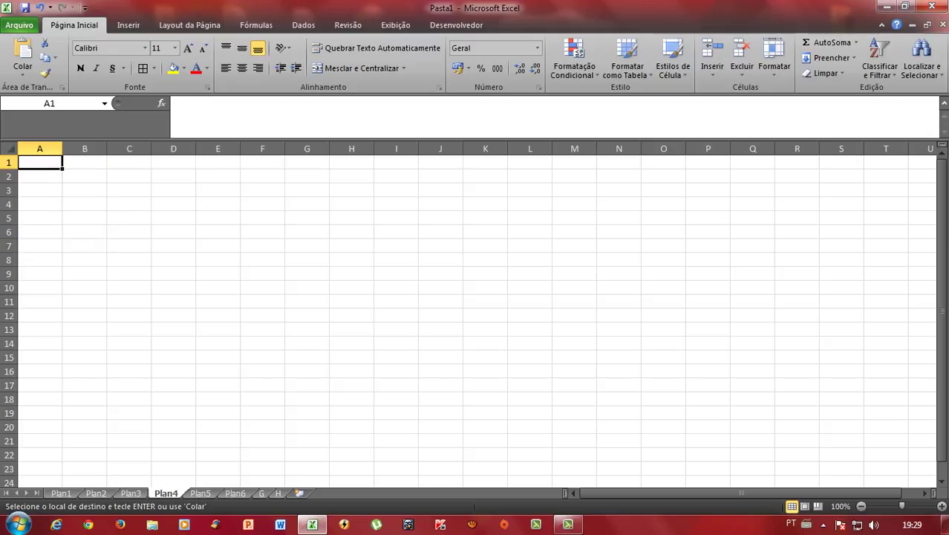
Paste the row into Plan4 A1 and change it to 'loja 11' with value 110
key(ctrl+v)
click(84, 162)
double_click(97, 162)
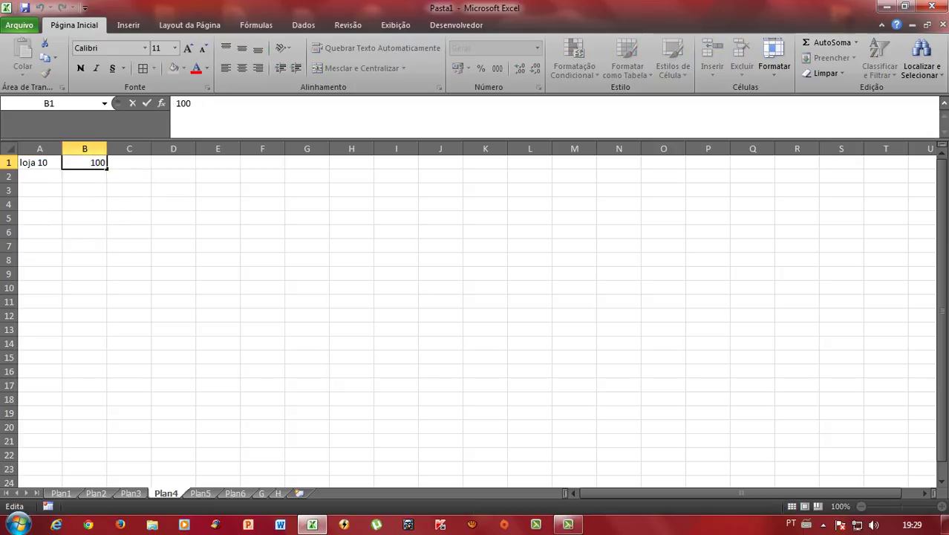
double_click(96, 162)
text(110)
key(Return)
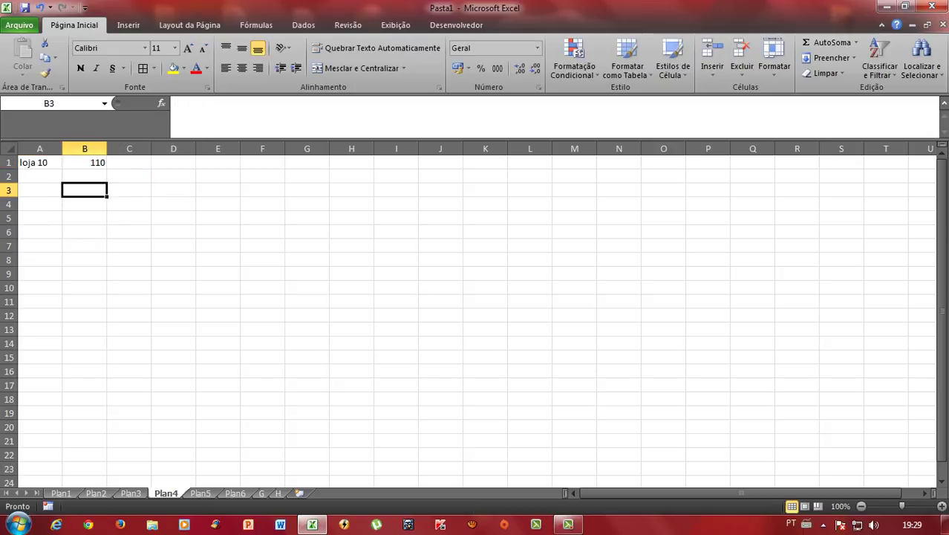
click(39, 162)
double_click(45, 162)
key(BackSpace)
text(1)
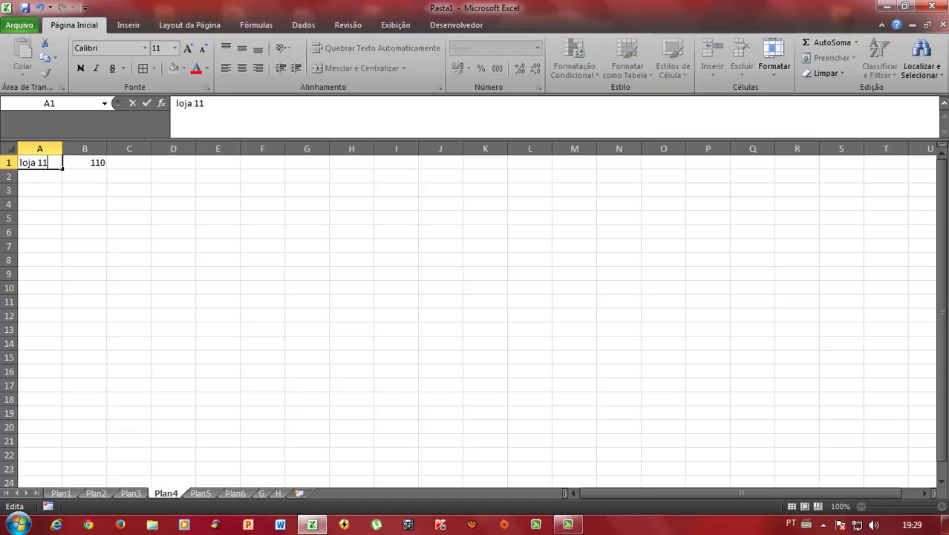
click(39, 204)
Fill down to loja 15, setting values 110–150 from a 110, 120 series
mouse_move(40, 162)
mouse_down()
mouse_move(84, 162)
mouse_move(108, 224)
mouse_up()
click(89, 218)
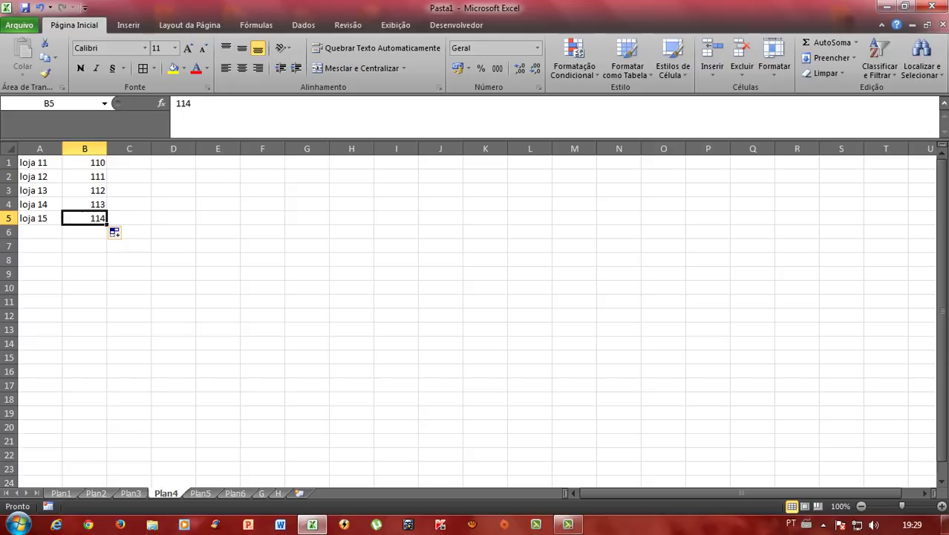
click(90, 176)
double_click(100, 176)
text(2)
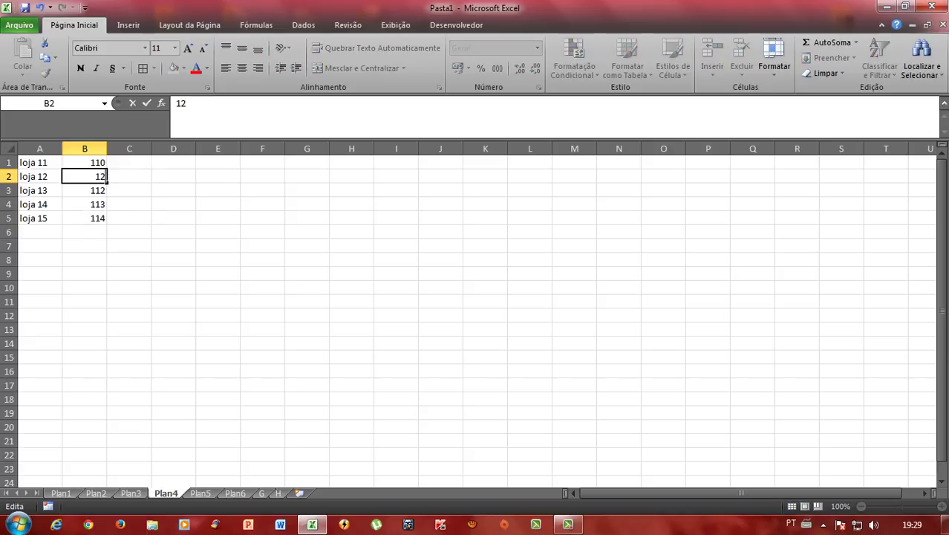
text(0)
click(84, 217)
click(83, 162)
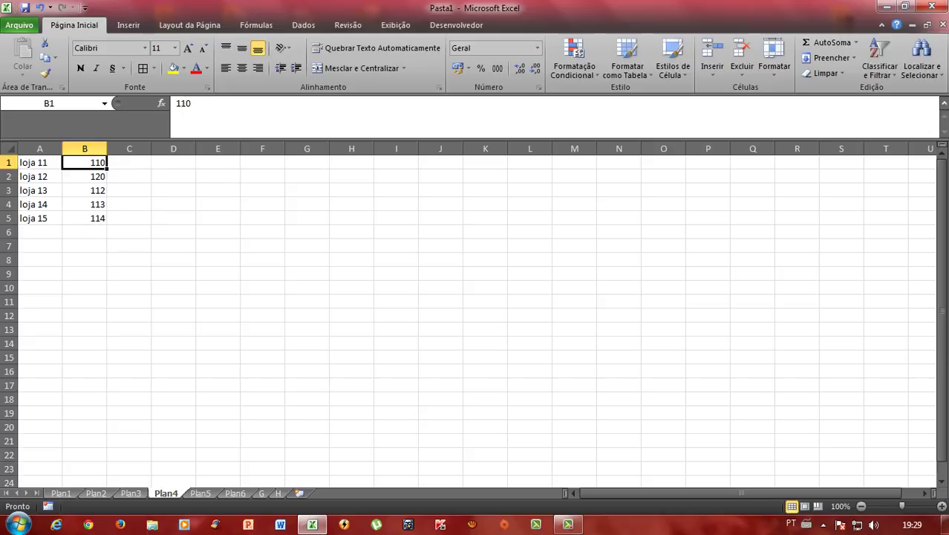
drag(84, 162, 104, 222)
click(83, 190)
Page through the sheet tabs and return to the Plan1 search sheet
click(129, 399)
click(96, 493)
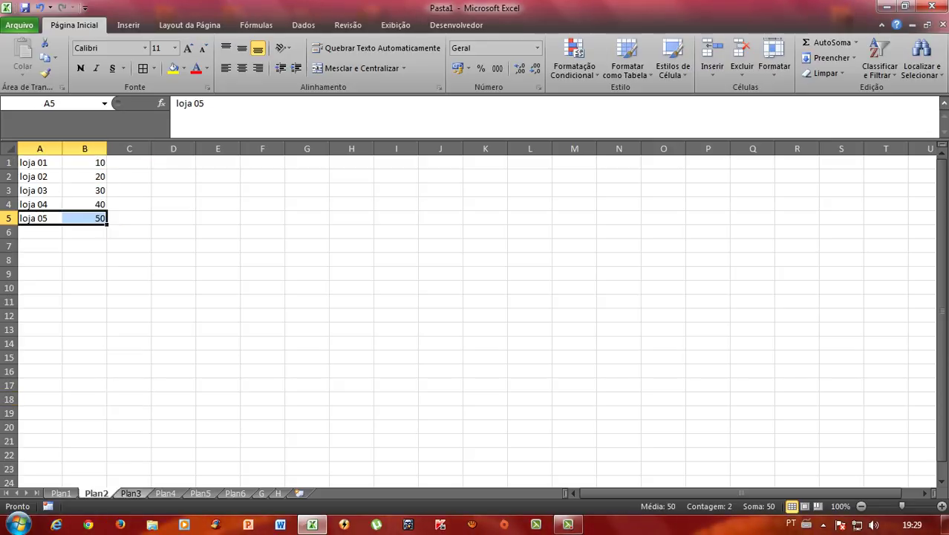
click(166, 493)
key(ctrl+Page_Down)
key(ctrl+Page_Down)
key(ctrl+Page_Down)
key(ctrl+Page_Down)
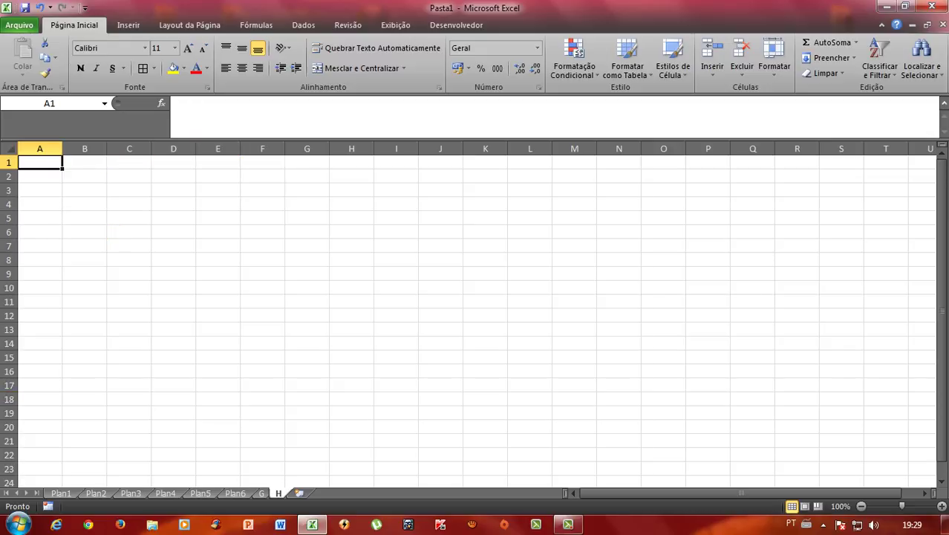
key(ctrl+Page_Up)
key(ctrl+Page_Up)
key(ctrl+Page_Up)
key(ctrl+Page_Up)
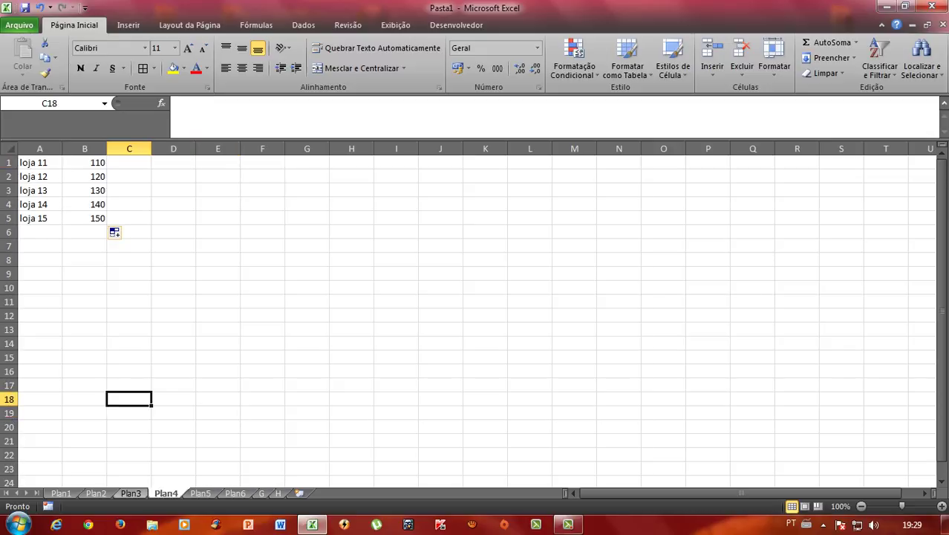
key(ctrl+Page_Up)
key(ctrl+Page_Down)
key(ctrl+Page_Down)
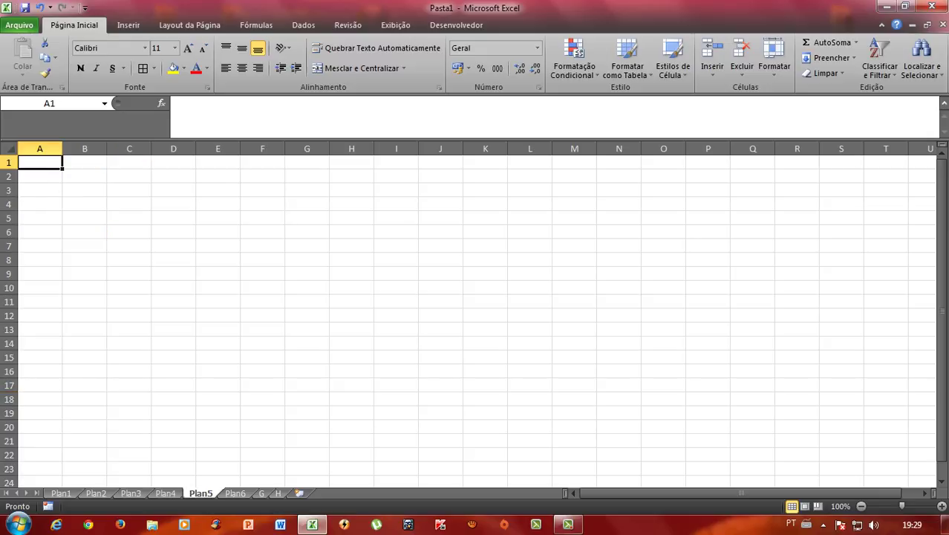
key(ctrl+Page_Up)
key(ctrl+Page_Up)
key(ctrl+Page_Up)
key(ctrl+Page_Up)
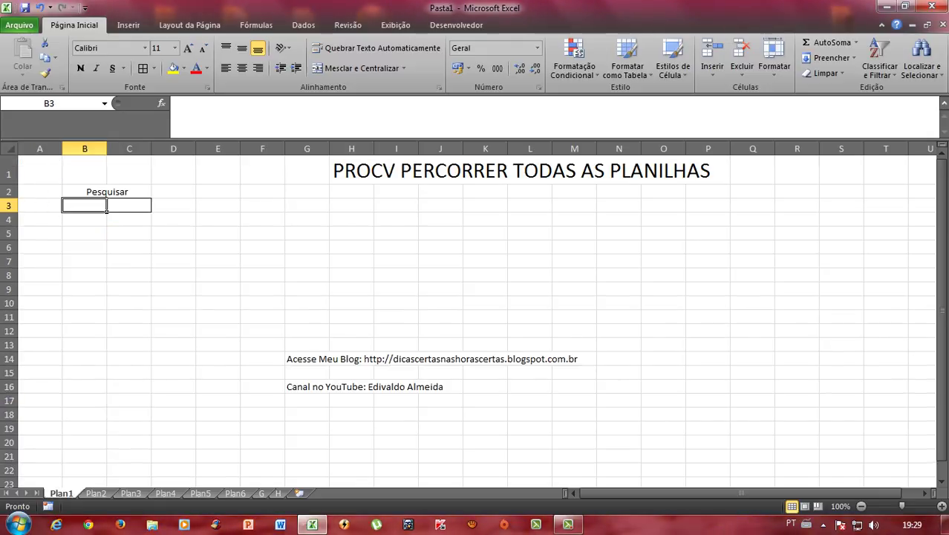
On Plan1, select C3 and start the formula with =SEERRO(
key(ctrl+Page_Down)
key(ctrl+Page_Up)
click(129, 246)
click(128, 205)
click(84, 205)
click(128, 205)
text(=)
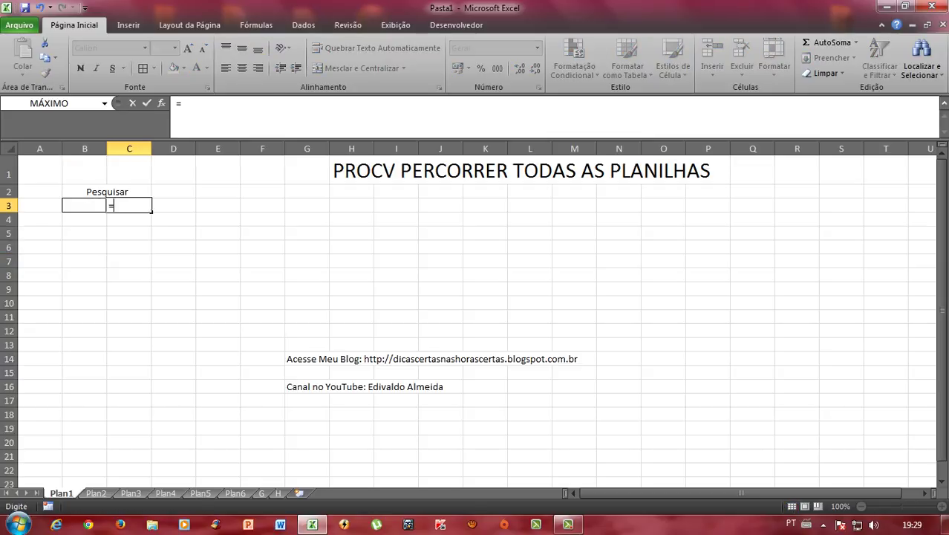
text(se)
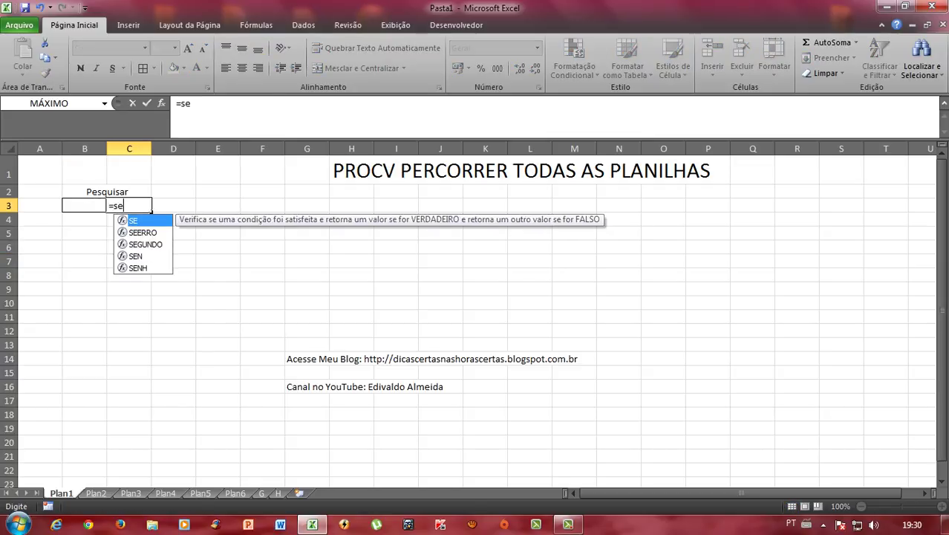
key(Down)
key(Tab)
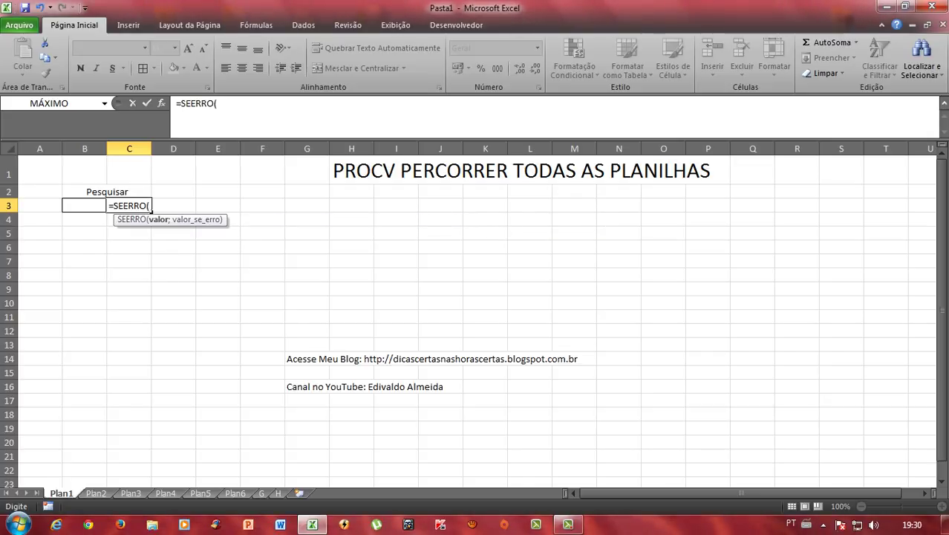
Insert PROCV( with B3 as the lookup value and a semicolon, then go to Plan2
text(p)
text(ro)
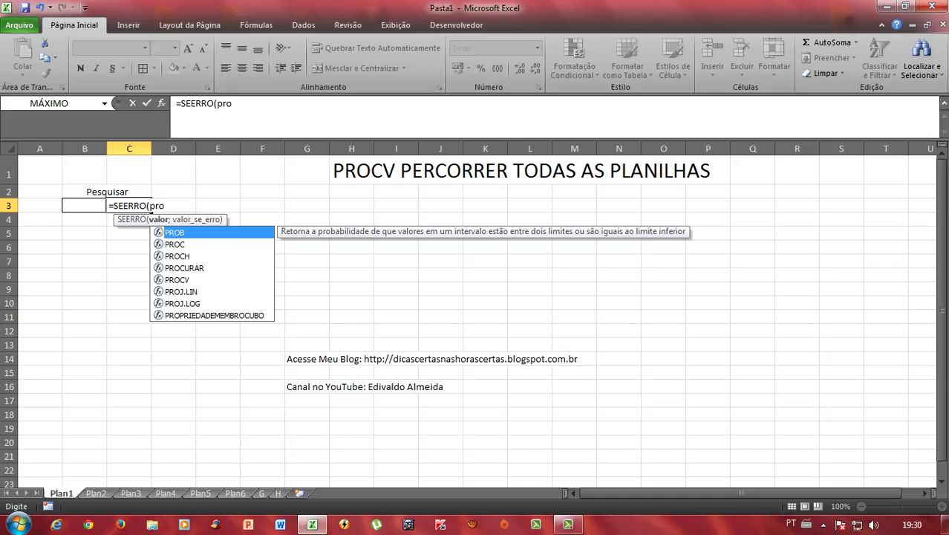
key(Down)
key(Down)
key(Down)
key(Tab)
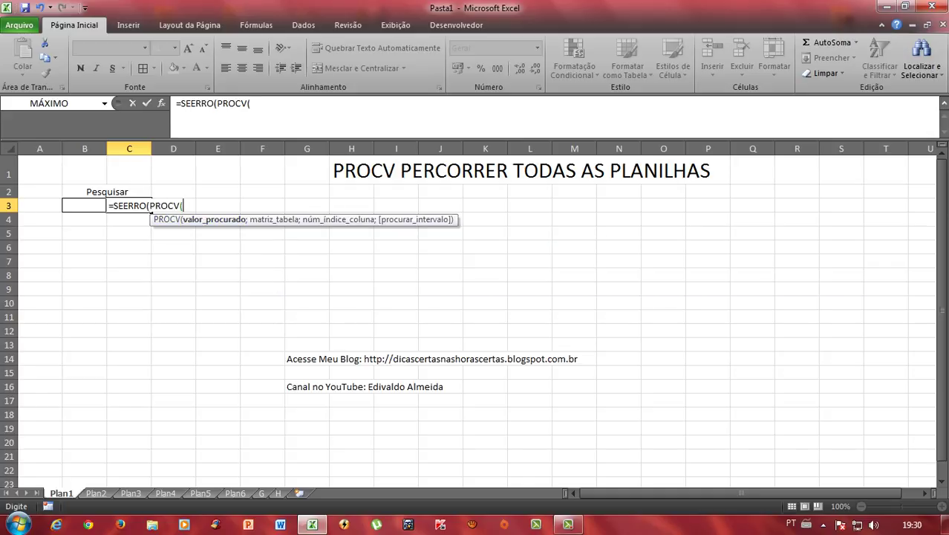
key(Left)
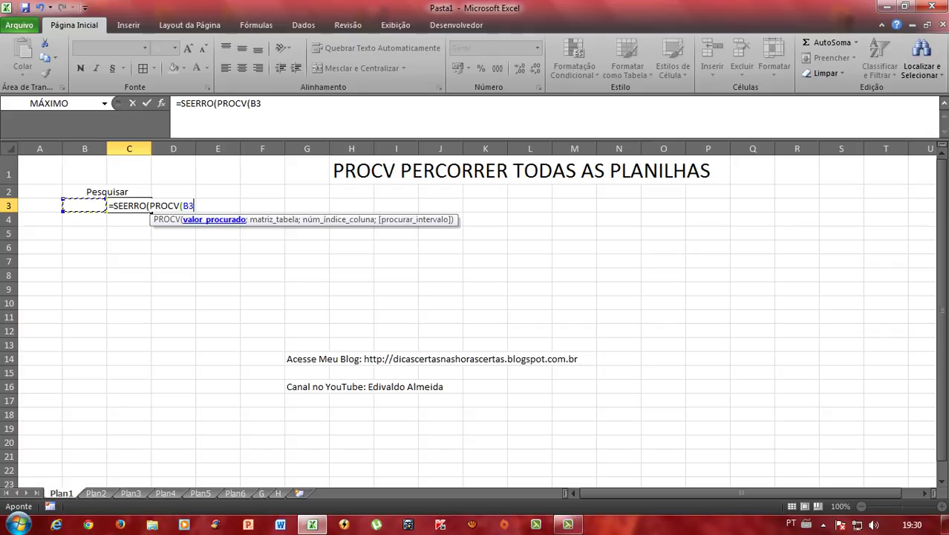
text(;)
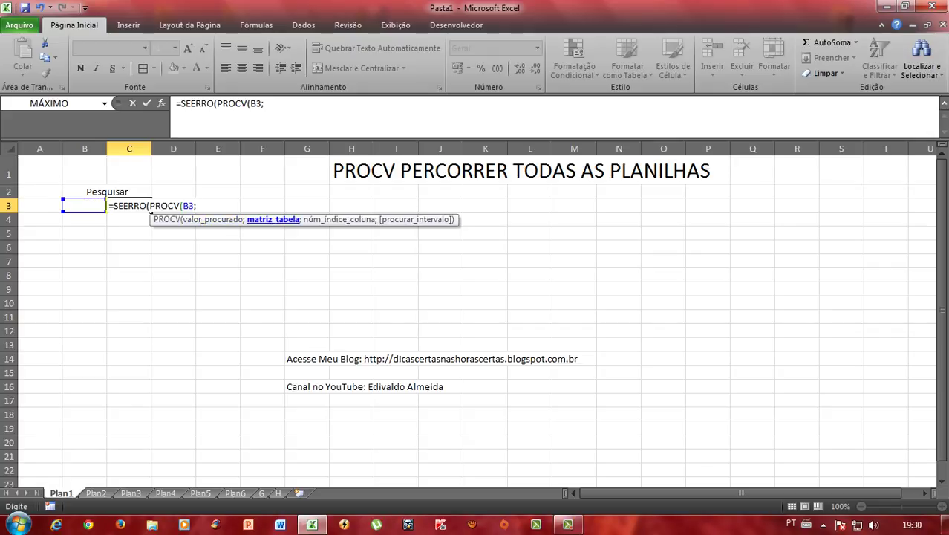
click(95, 493)
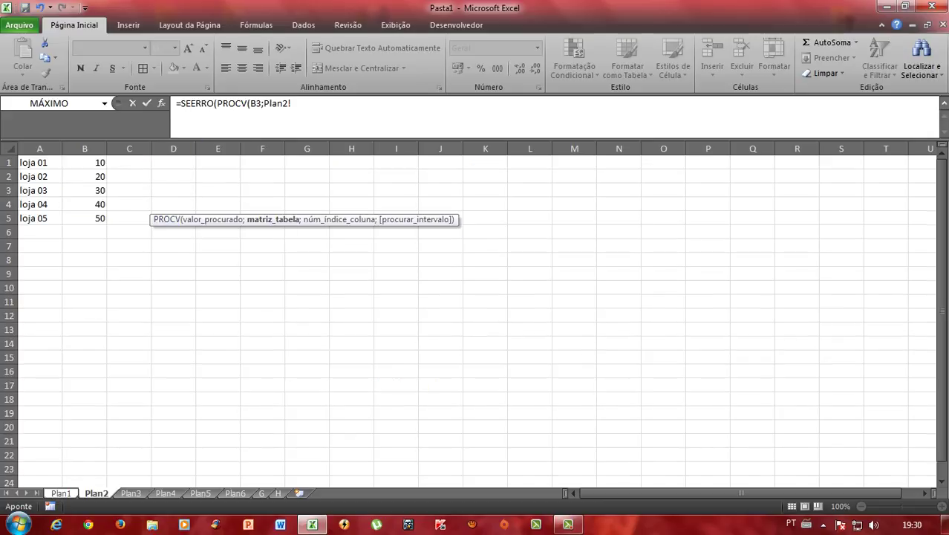
Reference Plan2!A1:B5 as the lookup table, removing the duplicated Plan2! prefix
click(291, 103)
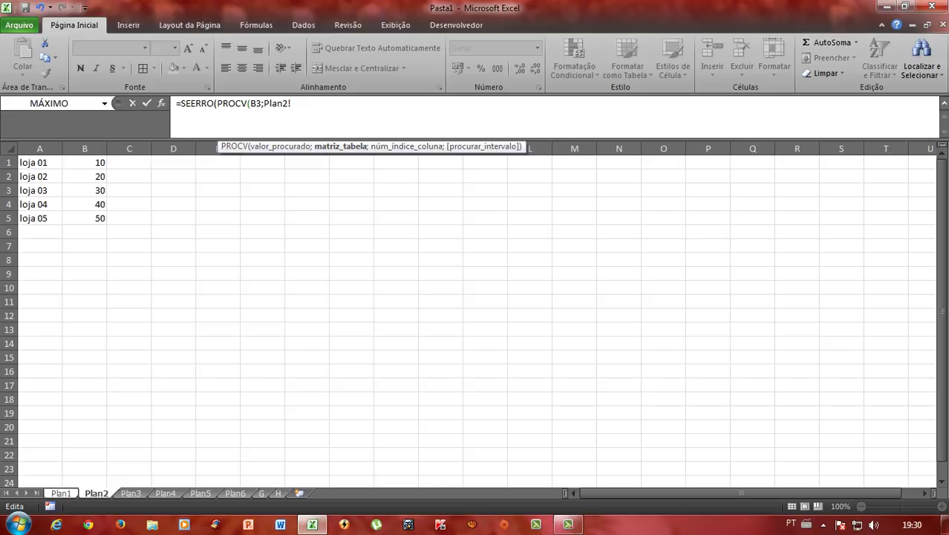
drag(33, 162, 97, 217)
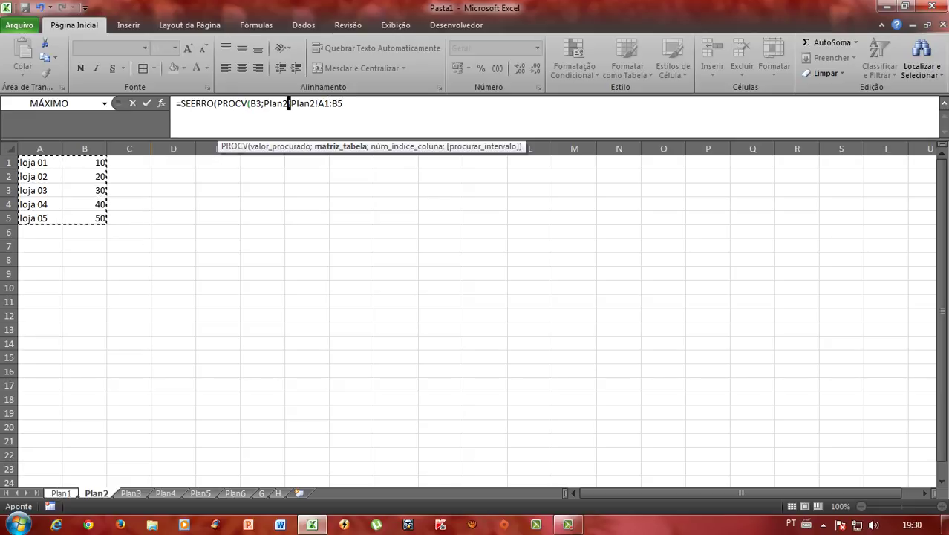
drag(289, 104, 318, 103)
key(BackSpace)
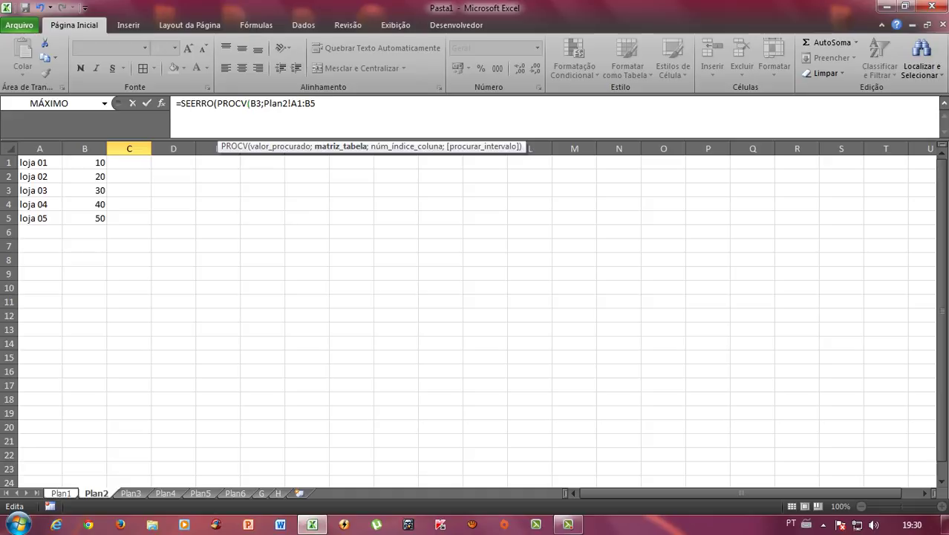
Finish the formula with column 2, exact match 0 and a blank "" on error
text(;)
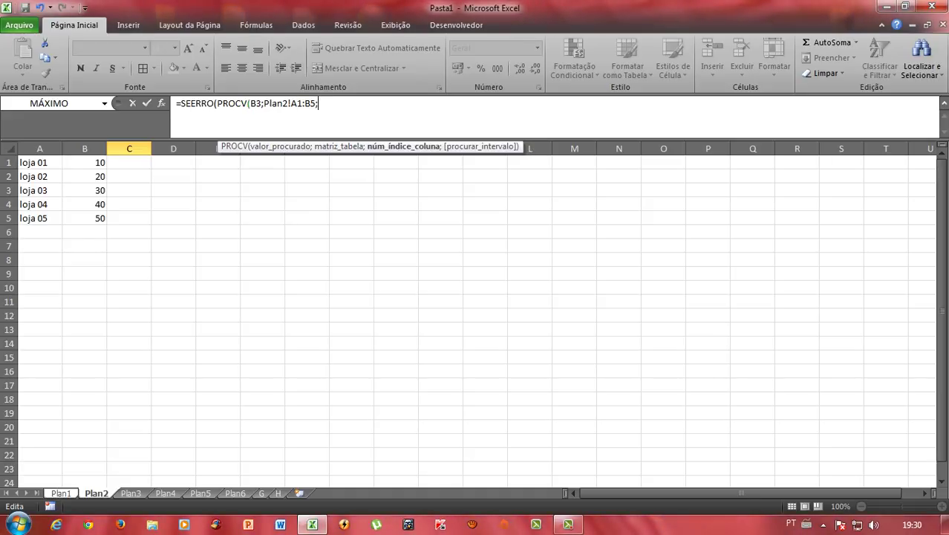
text(2)
text(;)
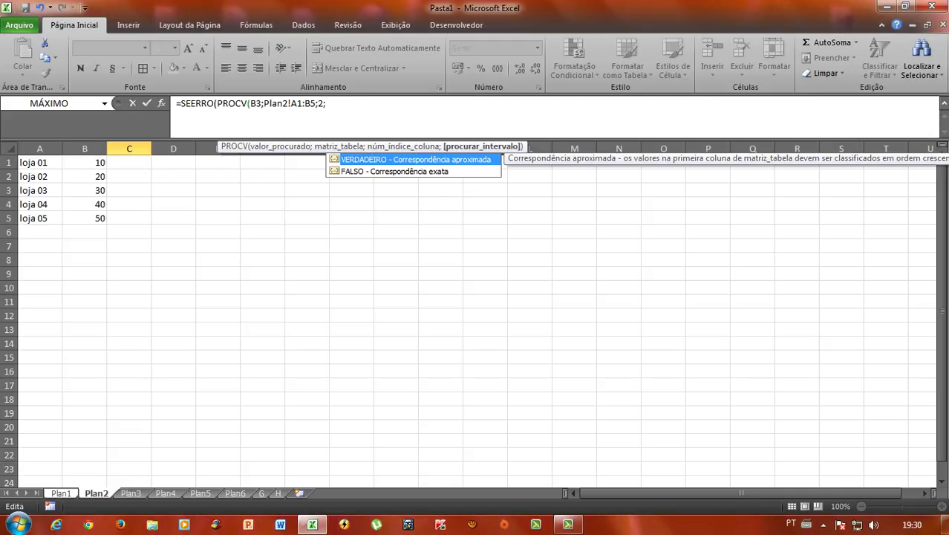
text(0)
text();)
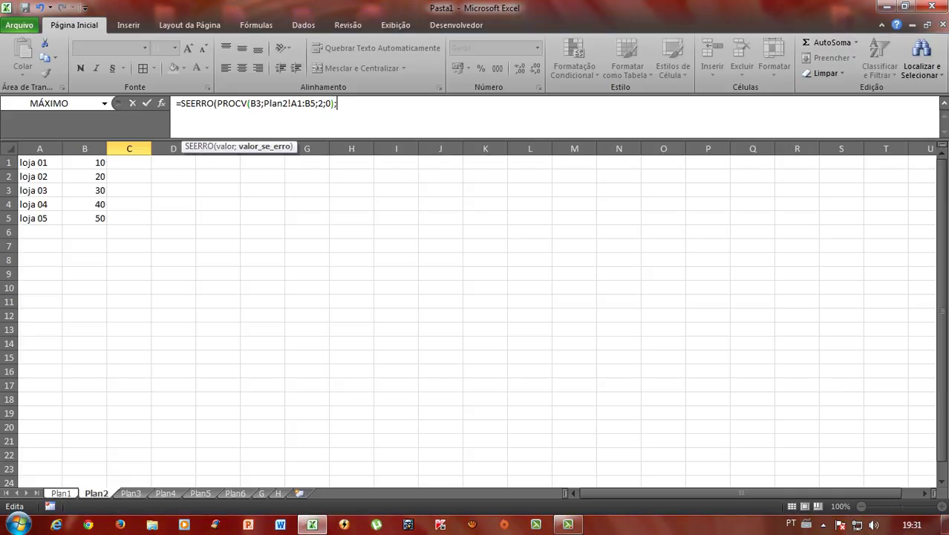
text(""))
key(Return)
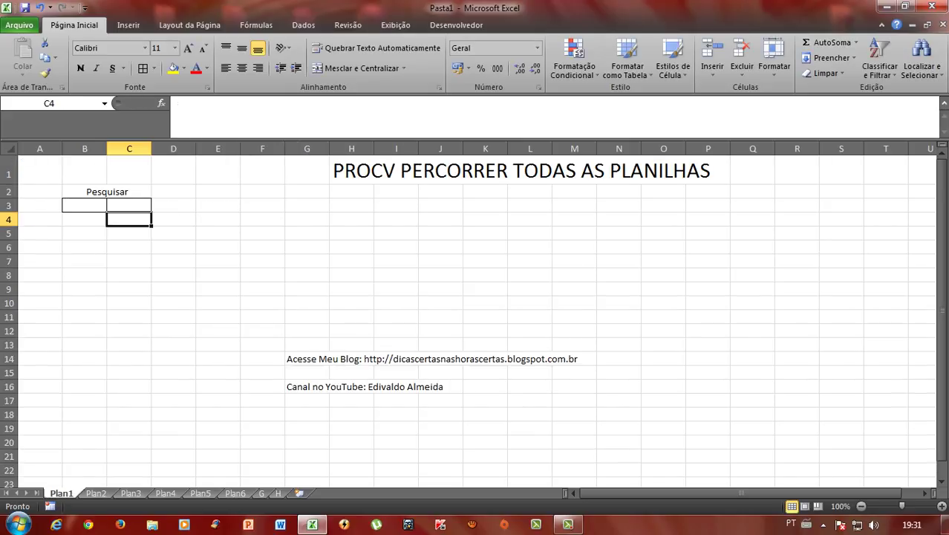
Copy 'loja 01' from Plan2 cell A1 and paste it into Plan1 cell B3
click(84, 205)
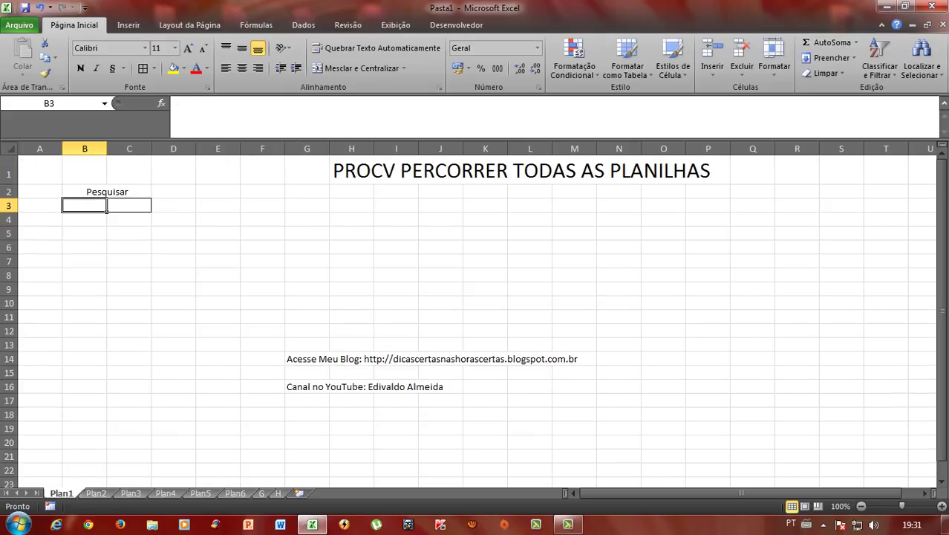
key(ctrl+Page_Down)
click(39, 176)
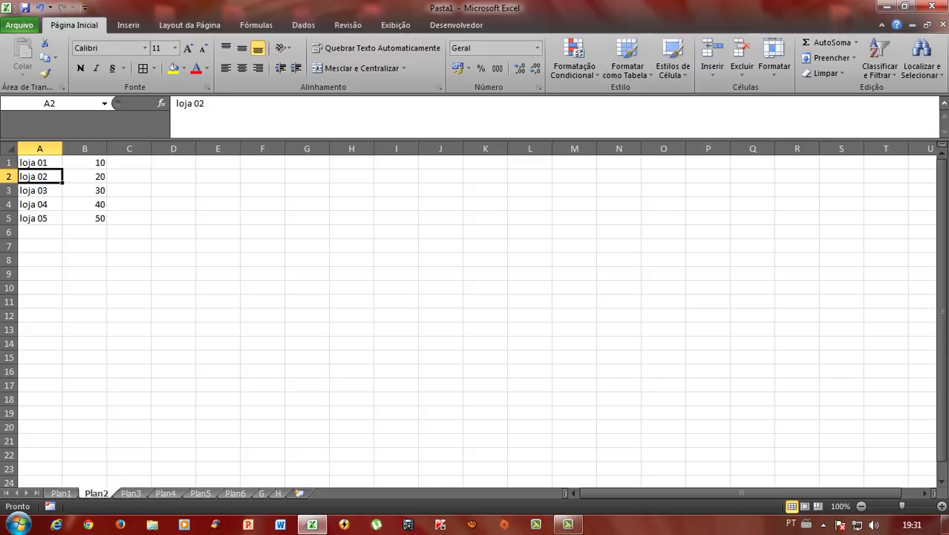
click(39, 162)
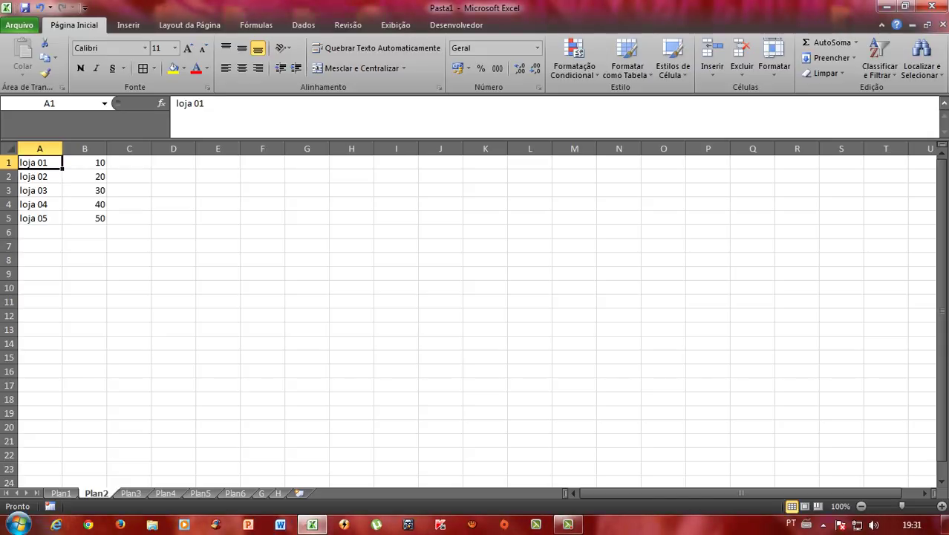
key(ctrl+c)
key(ctrl+Page_Up)
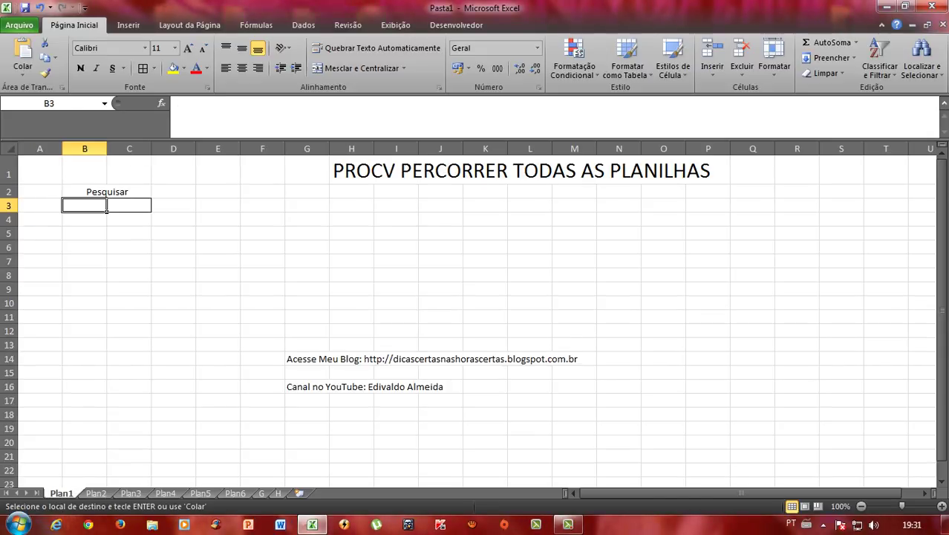
right_click(84, 206)
click(138, 258)
click(84, 247)
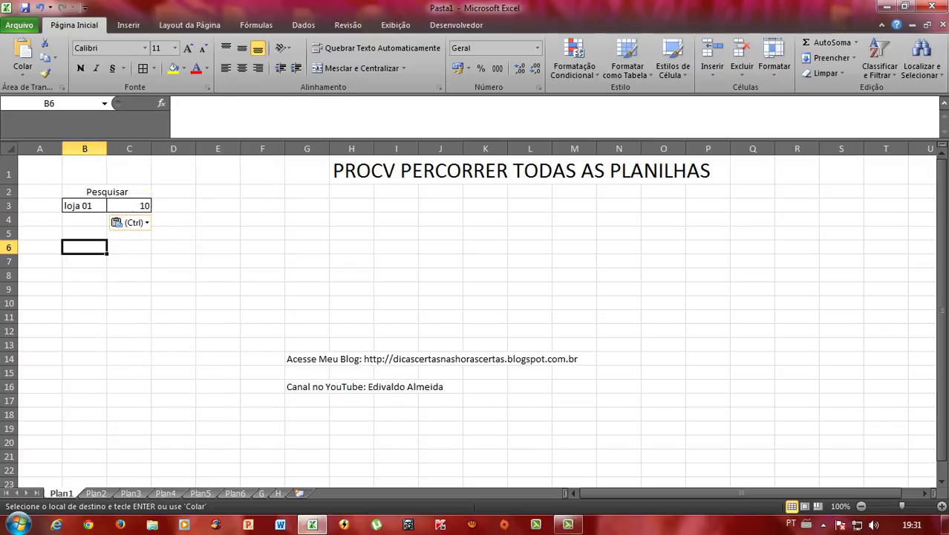
click(84, 205)
Edit B3 to 'loja 04' and compare C3's result with Plan2's table
double_click(106, 210)
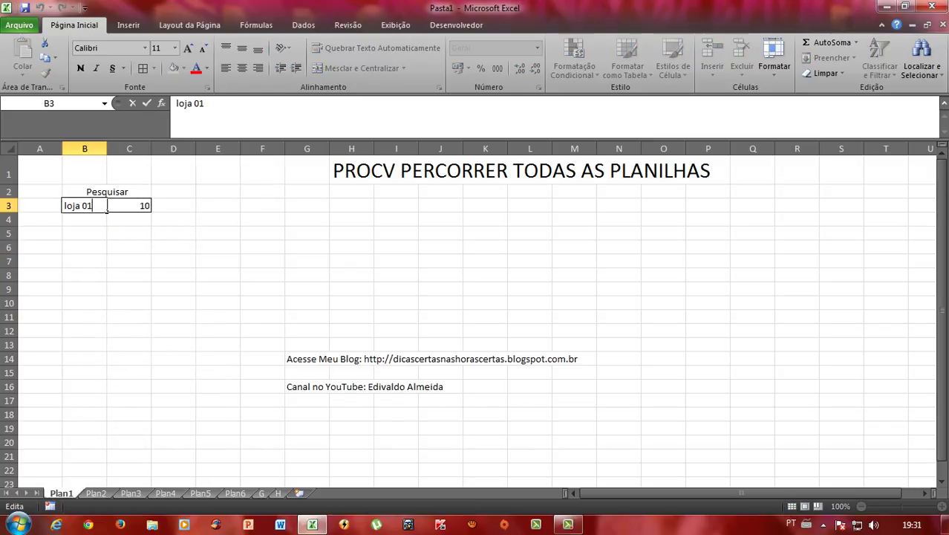
key(BackSpace)
text(4)
key(Return)
click(106, 209)
click(95, 493)
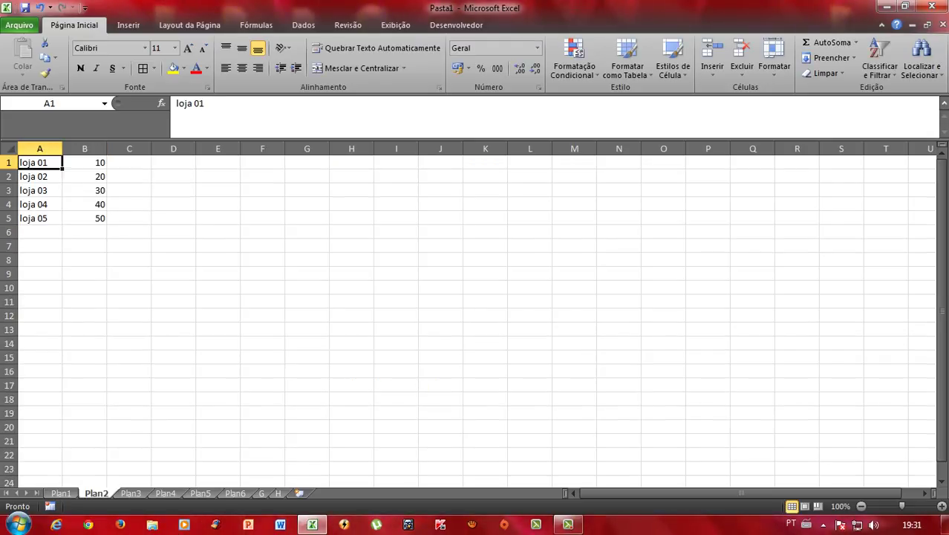
click(85, 204)
click(61, 493)
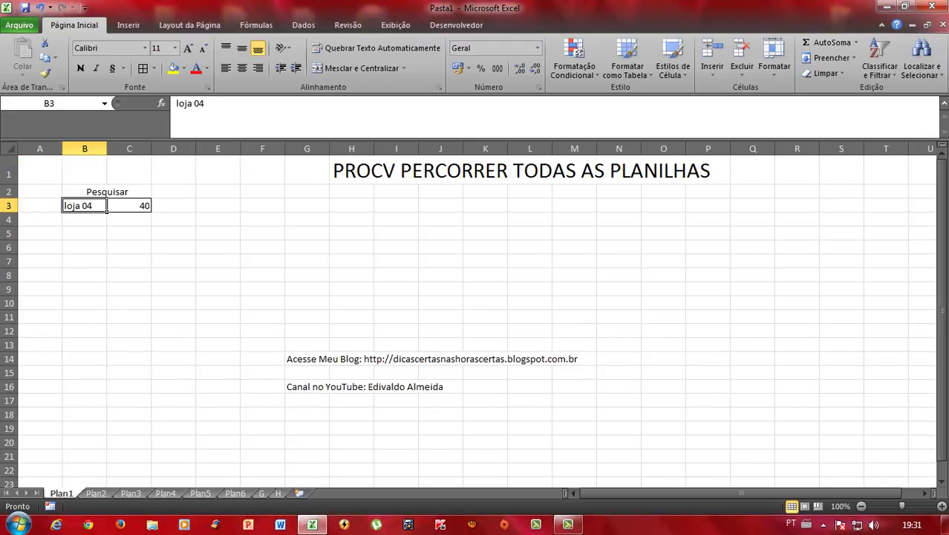
Change B3 to 'loja 05' and confirm C3 returns 50 against Plan2
double_click(106, 209)
key(BackSpace)
text(5)
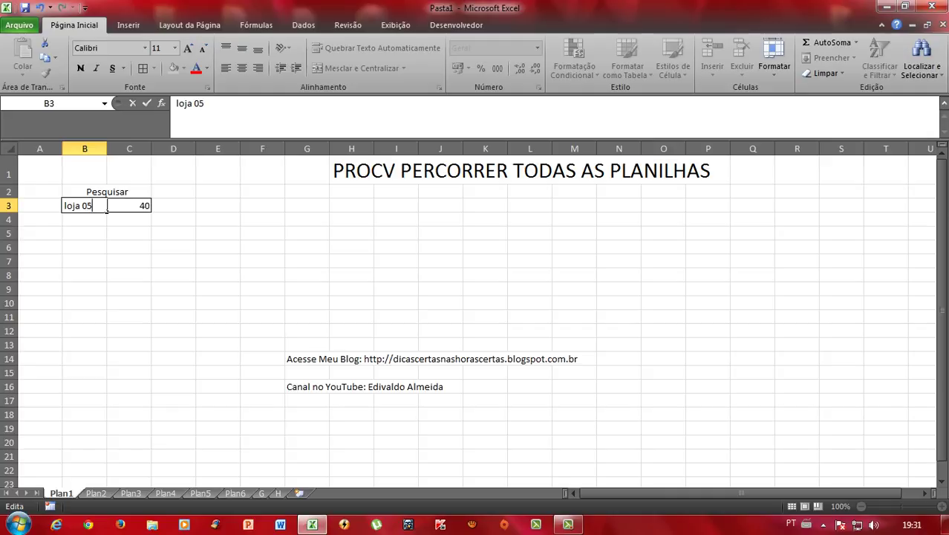
click(106, 208)
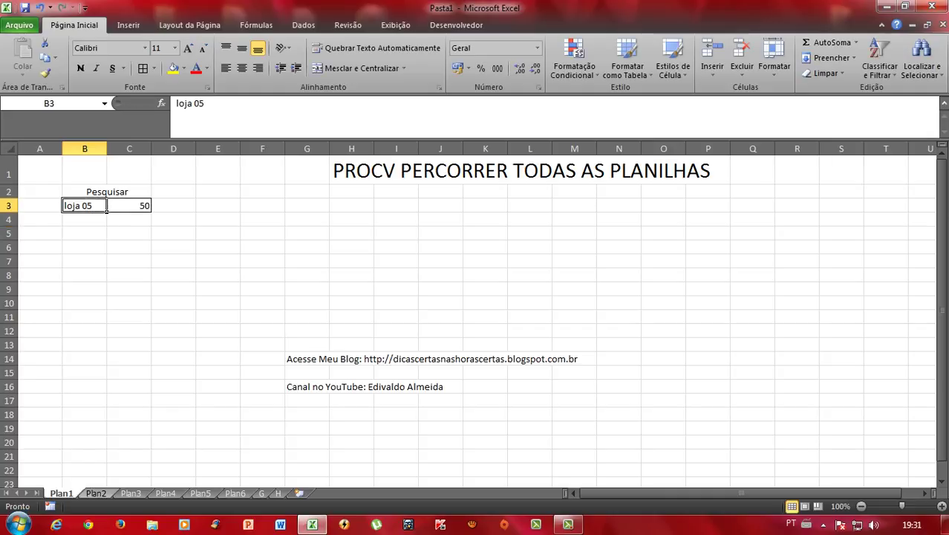
click(95, 493)
click(61, 493)
click(129, 205)
click(85, 205)
Inspect C3's existing lookup formula without changing it
click(129, 206)
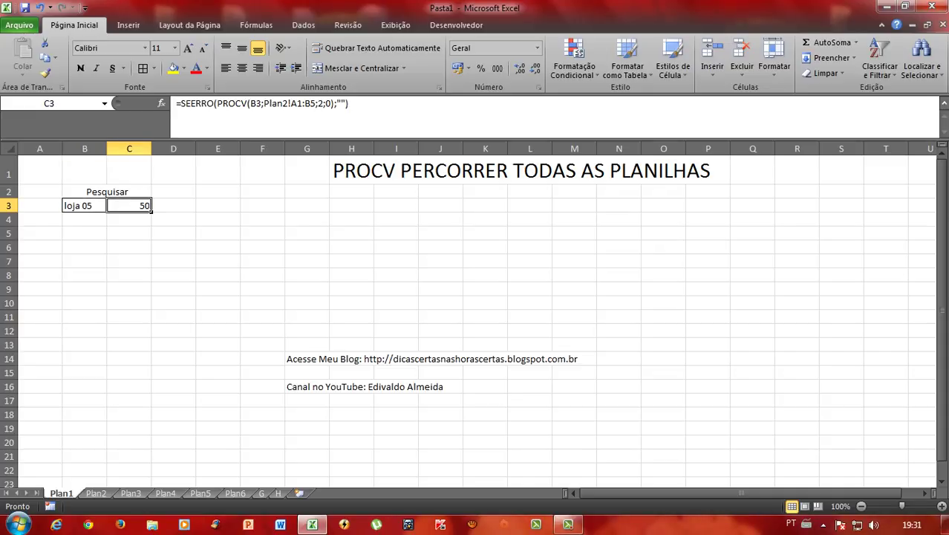
click(311, 104)
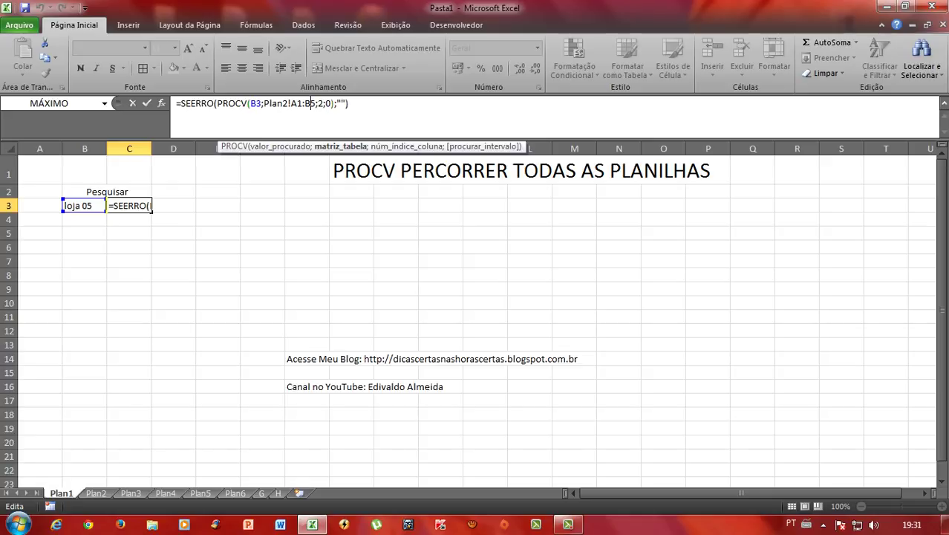
key(Return)
key(Up)
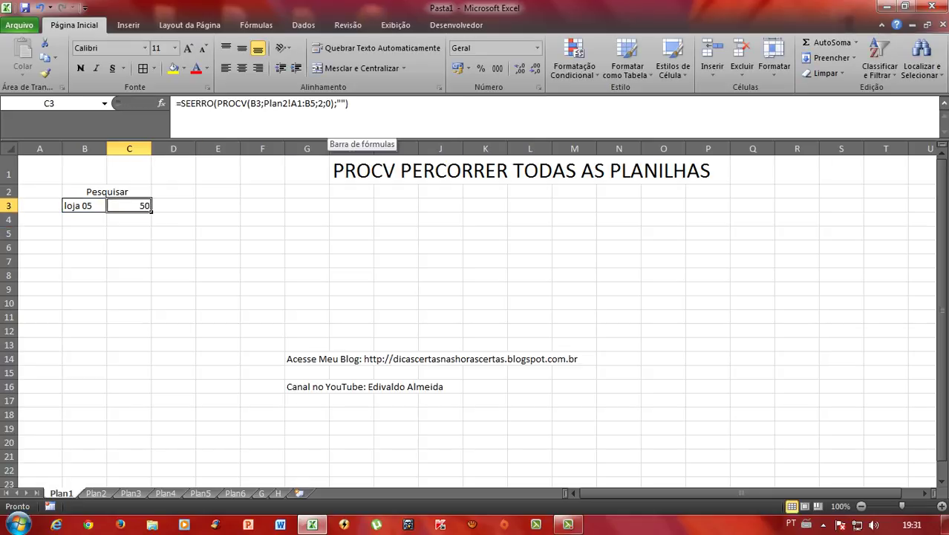
Add a nested SEERRO(PROCV( after the first lookup in C3's formula
click(335, 104)
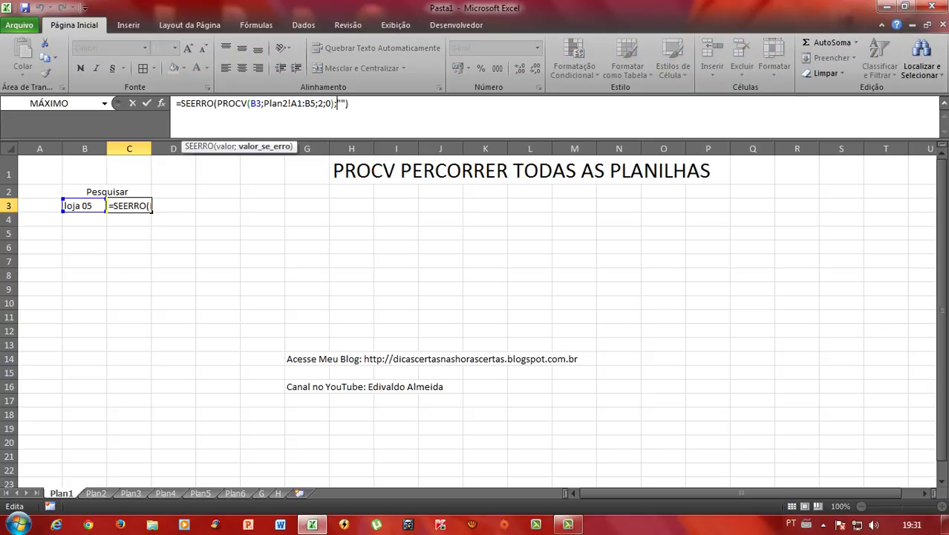
text(se)
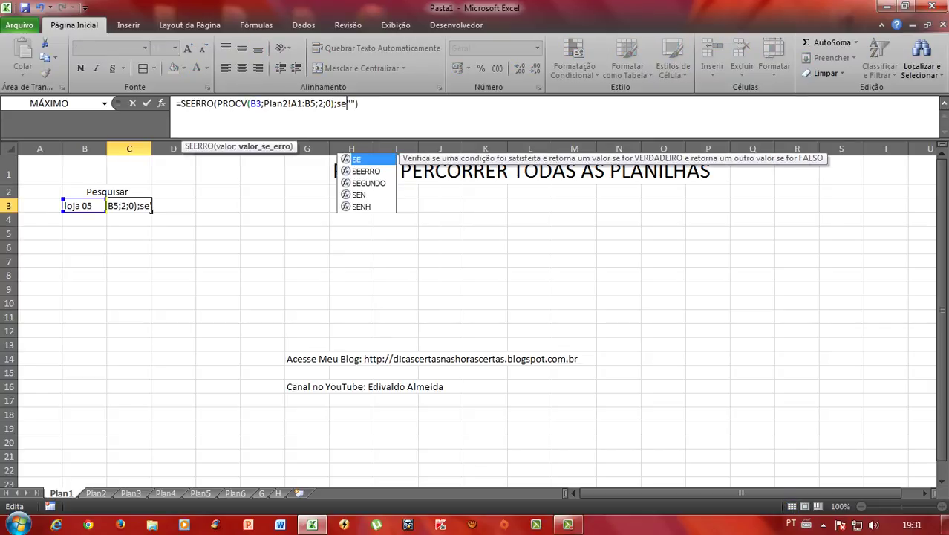
key(Down)
key(Tab)
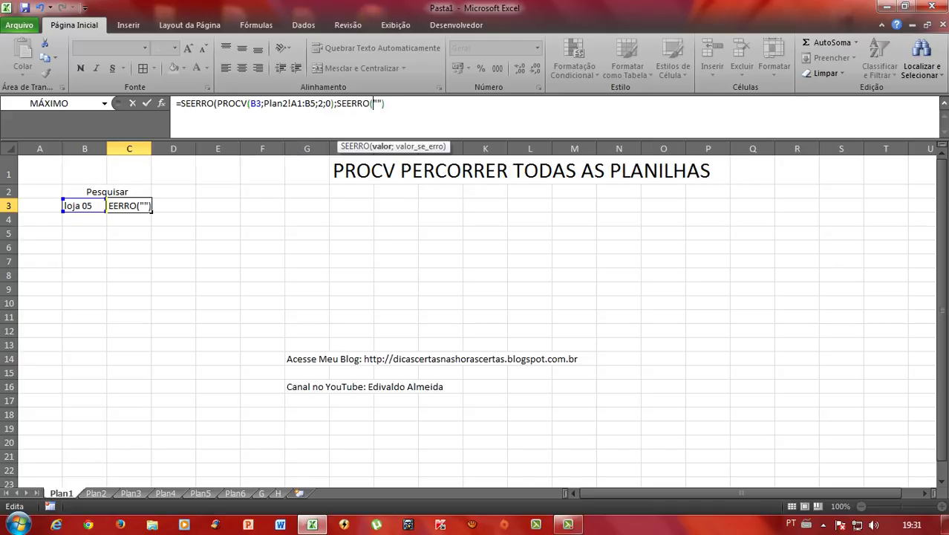
text(pro)
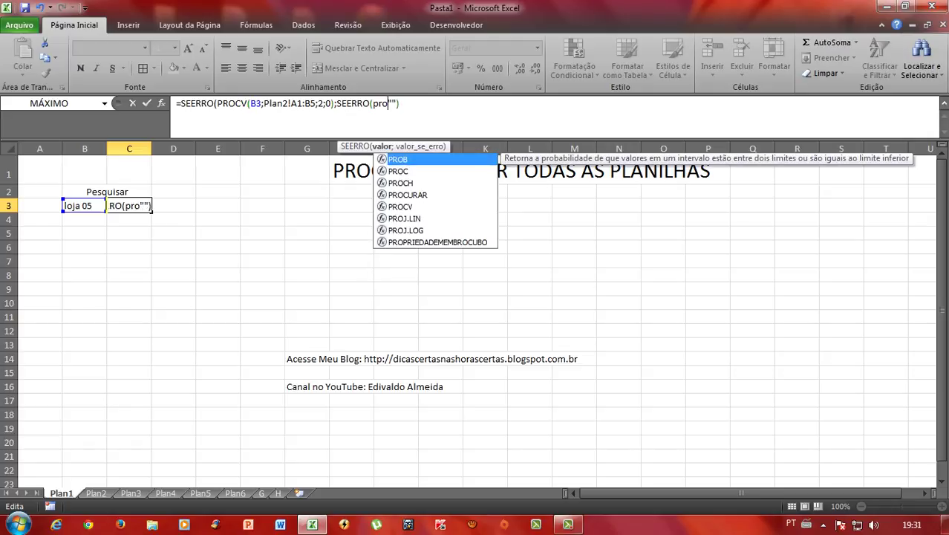
key(Down)
key(Down)
key(Down)
key(Tab)
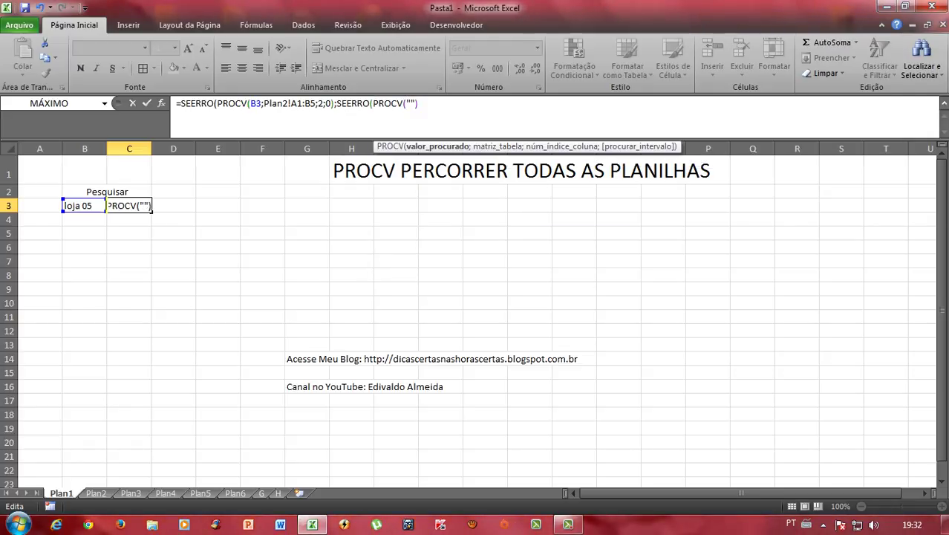
Point the second PROCV at the Plan3 range A1:B5
drag(264, 103, 330, 103)
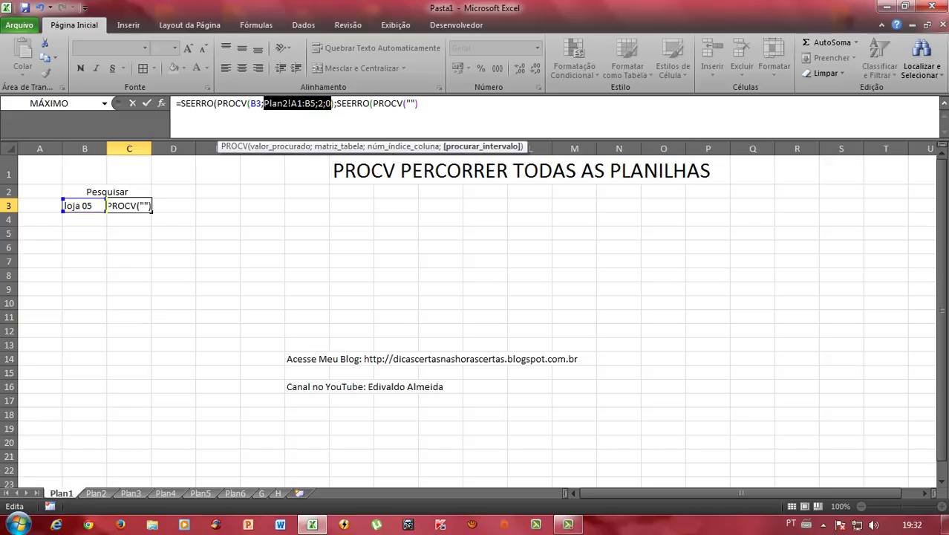
click(375, 103)
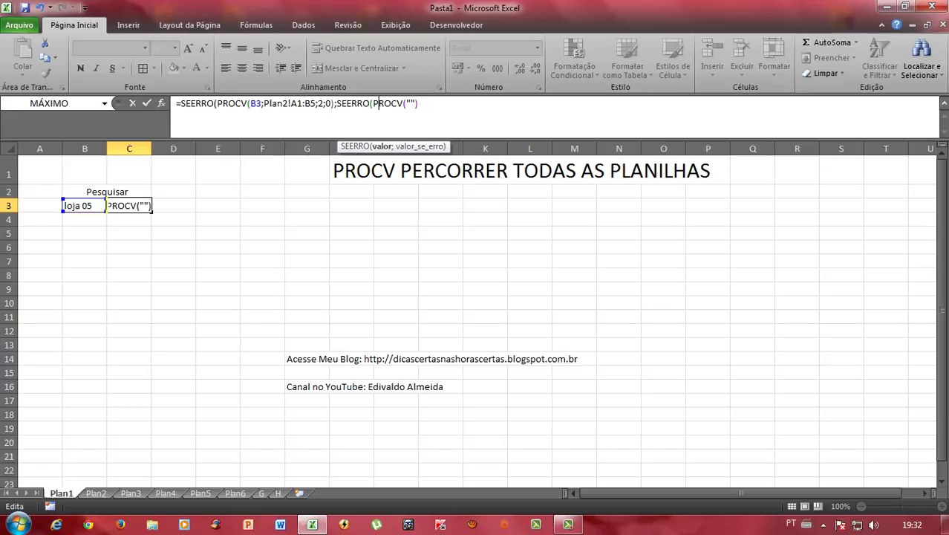
click(409, 103)
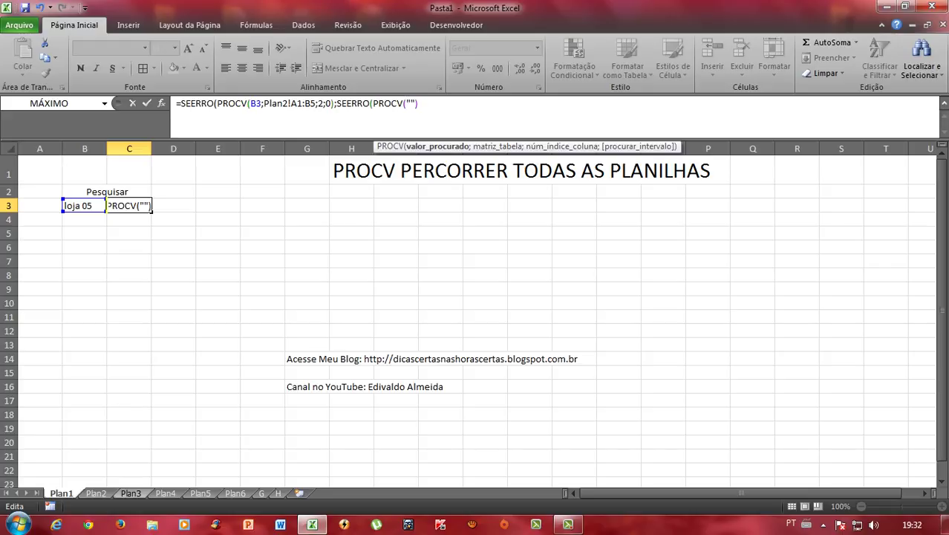
click(131, 493)
drag(34, 162, 104, 220)
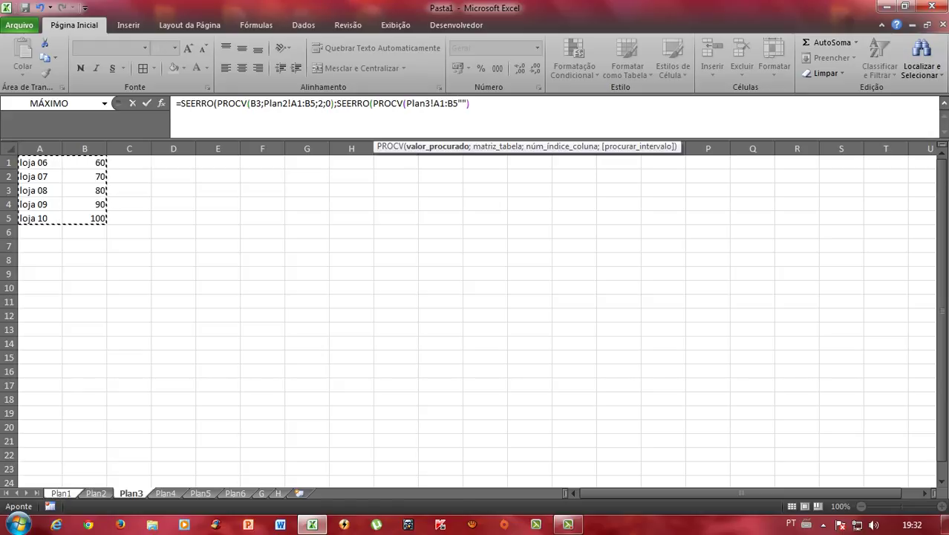
Close the Plan3 lookup with ;2;0) and an empty "" fallback, remove the stray 0, and enter it
text(;)
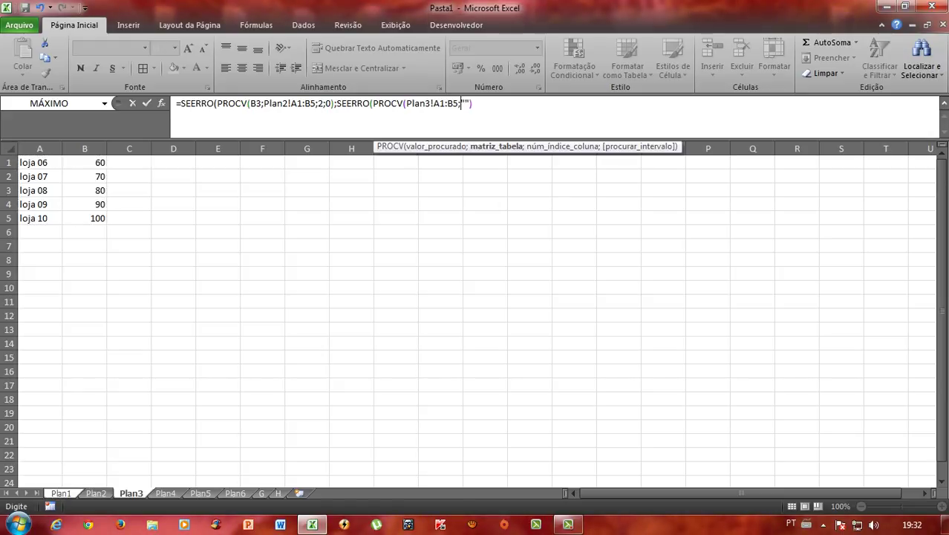
text(2;)
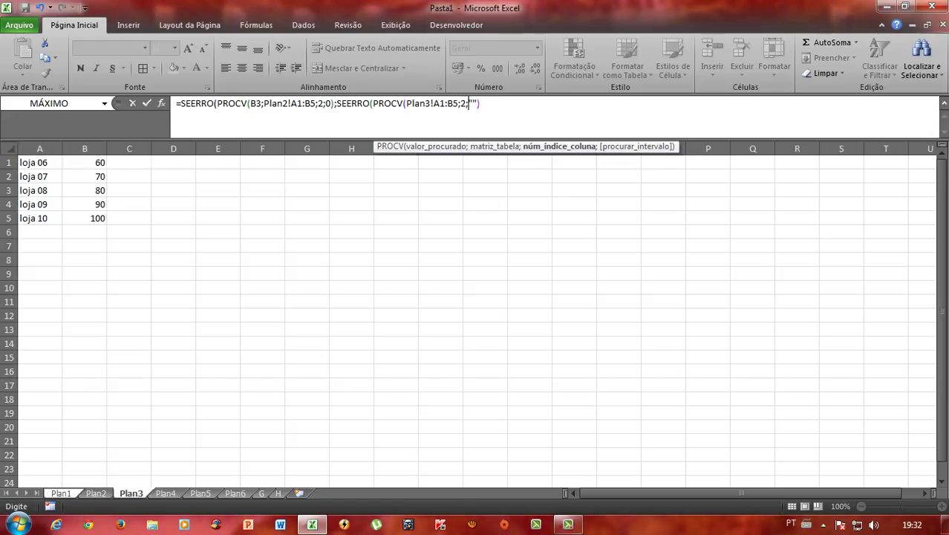
text(0)
text())
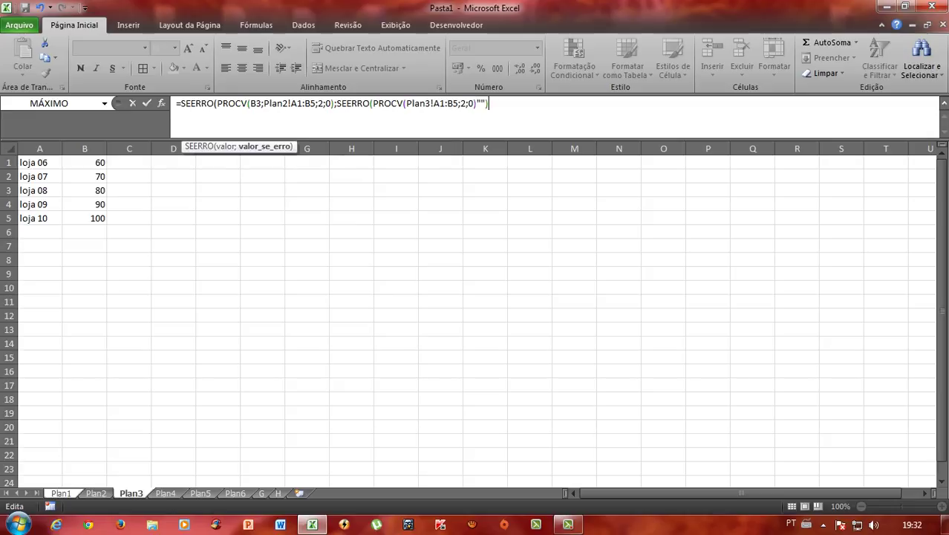
click(487, 103)
click(477, 104)
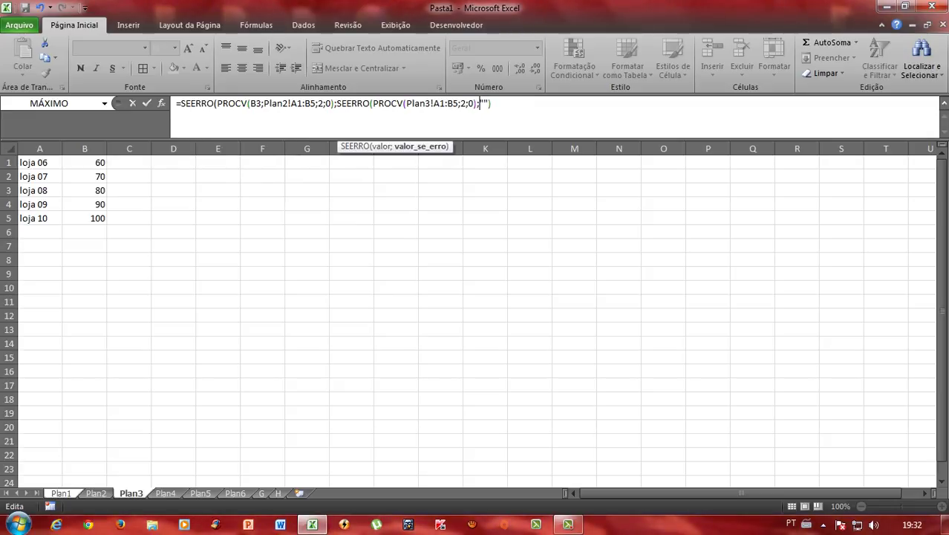
text(;"")
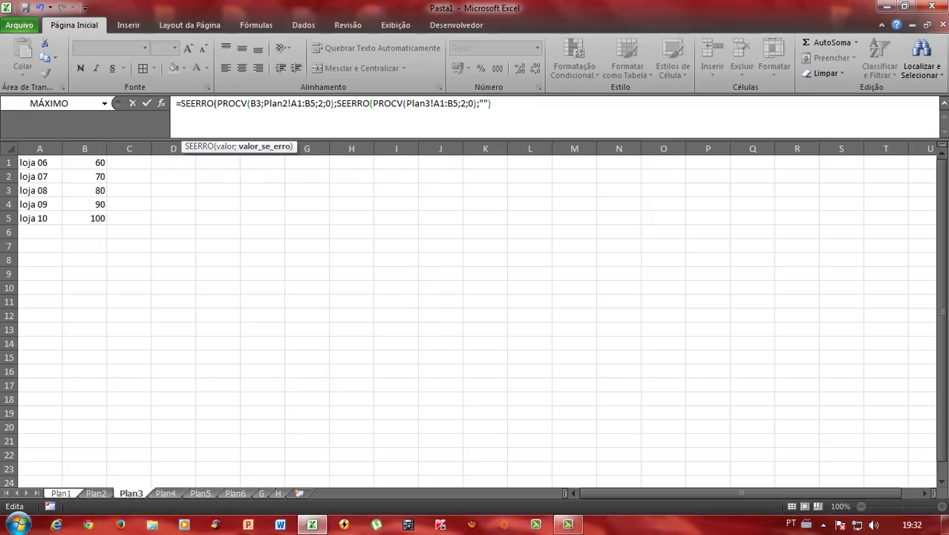
text())0)
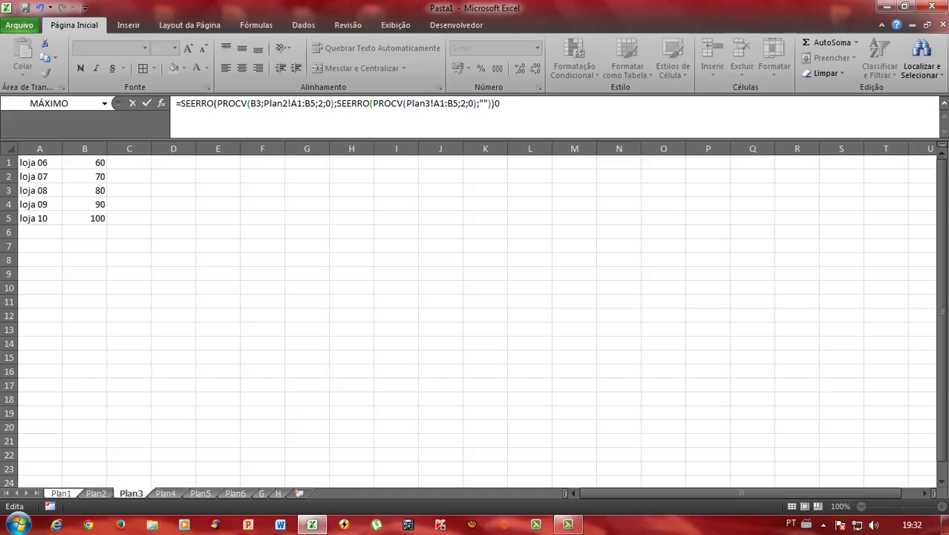
key(BackSpace)
text())
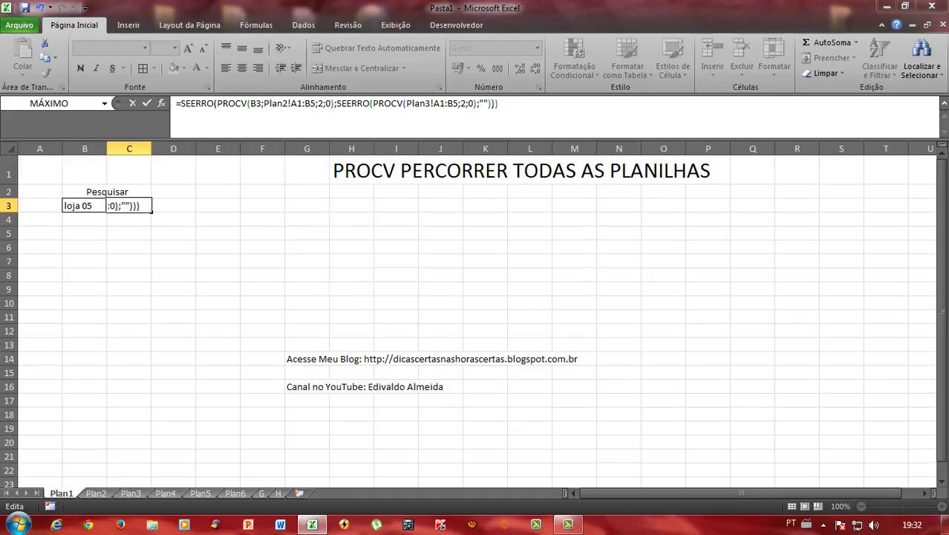
key(Return)
key(Return)
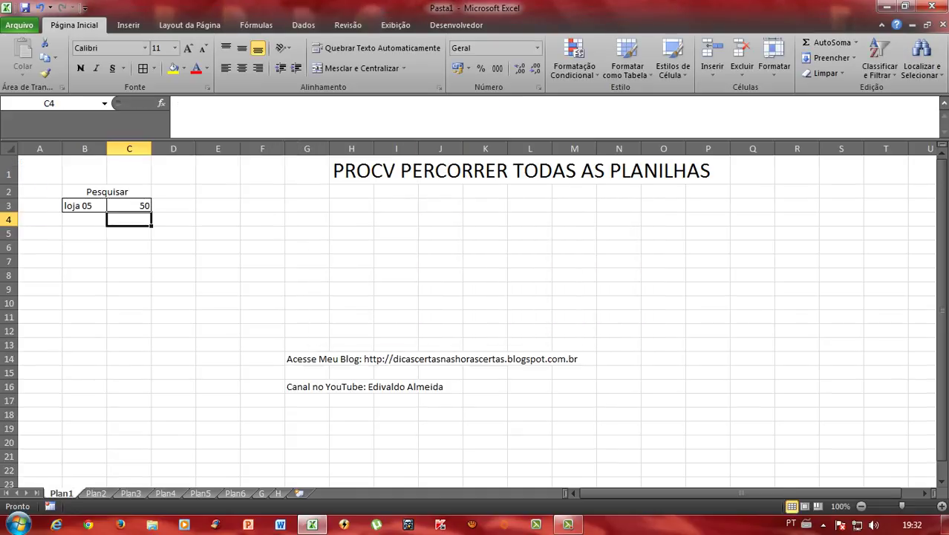
Accept the suggested correction for C3's formula and check the store list on Plan3
click(129, 206)
key(F2)
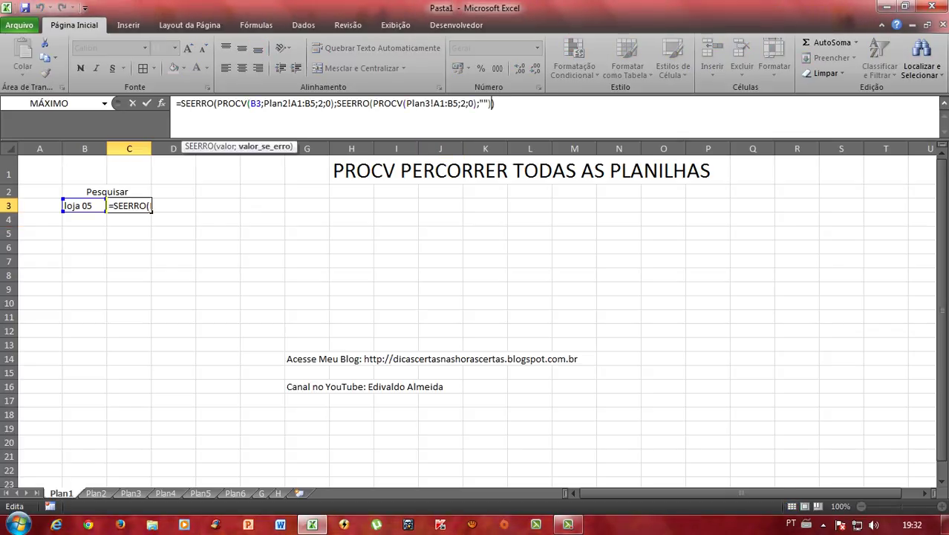
key(Return)
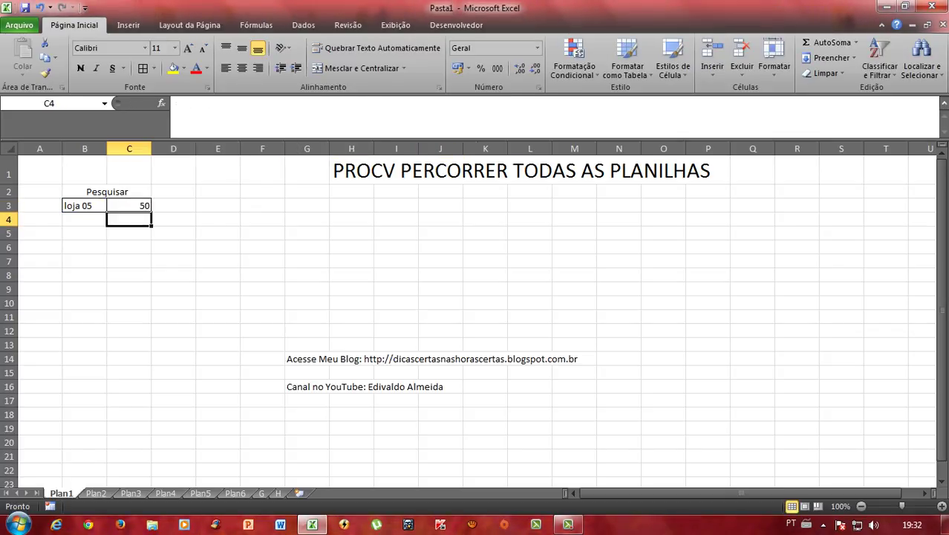
key(Up)
key(Left)
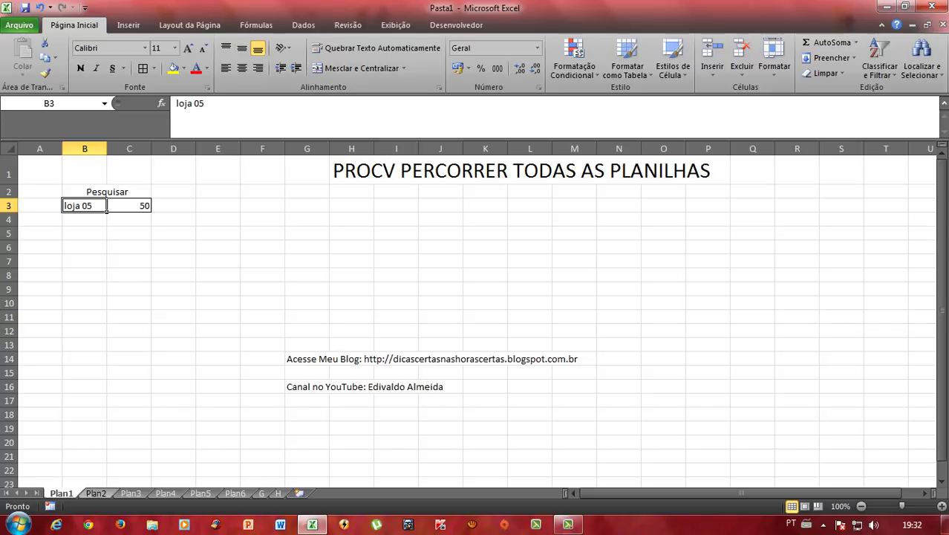
key(ctrl+Page_Down)
key(ctrl+Page_Down)
key(shift+Left)
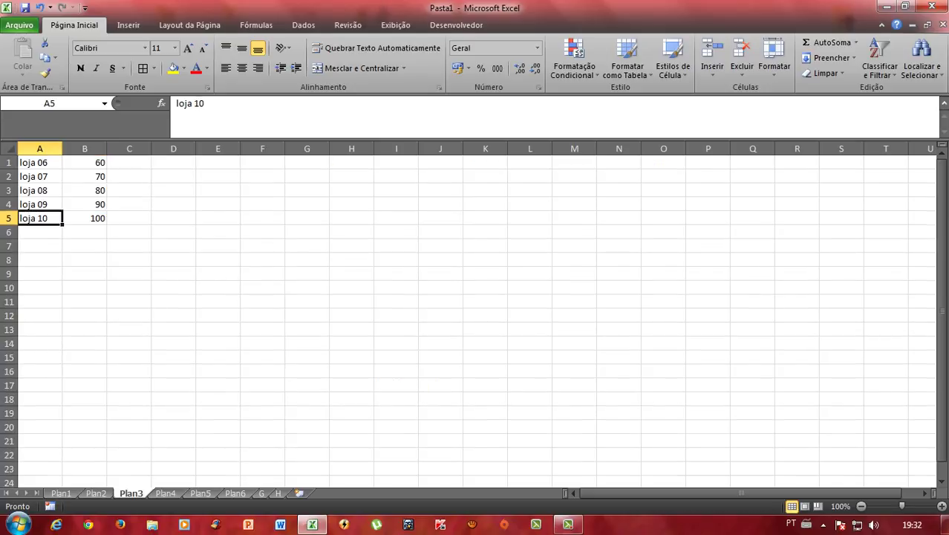
key(ctrl+Page_Up)
key(ctrl+Page_Up)
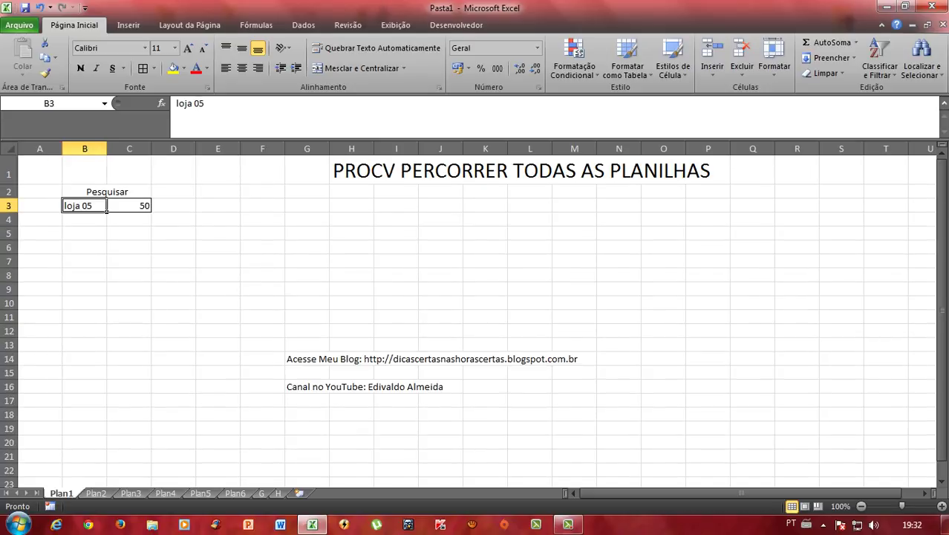
Change the searched store in B3 to 'loja 10'
key(F2)
key(BackSpace)
key(BackSpace)
text(1)
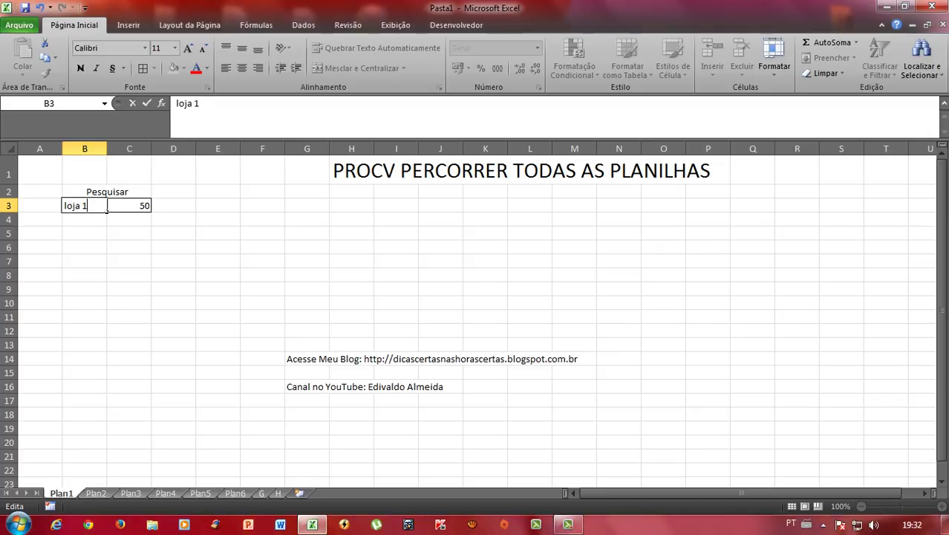
text(0)
click(84, 275)
click(84, 205)
Re-enter C3's formula unchanged so it recalculates for loja 10
click(129, 205)
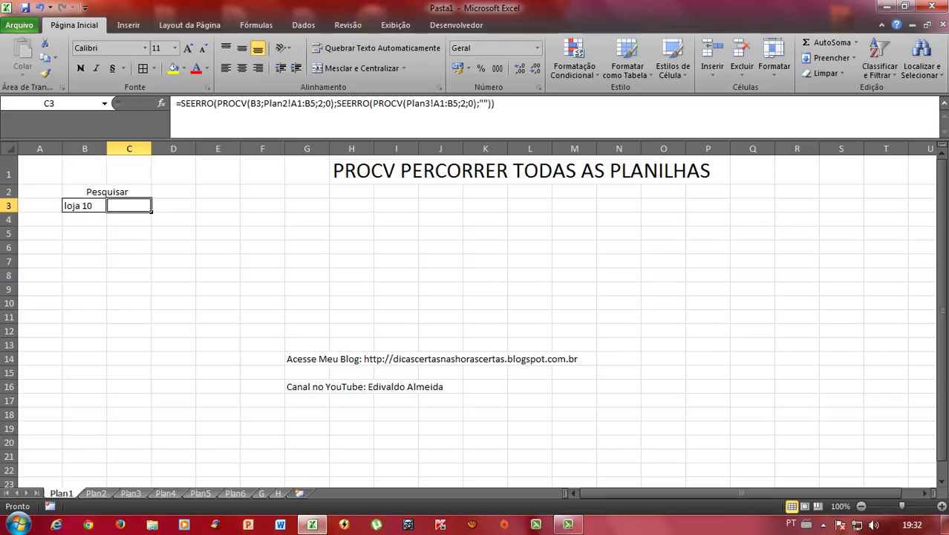
click(84, 260)
click(130, 204)
click(407, 103)
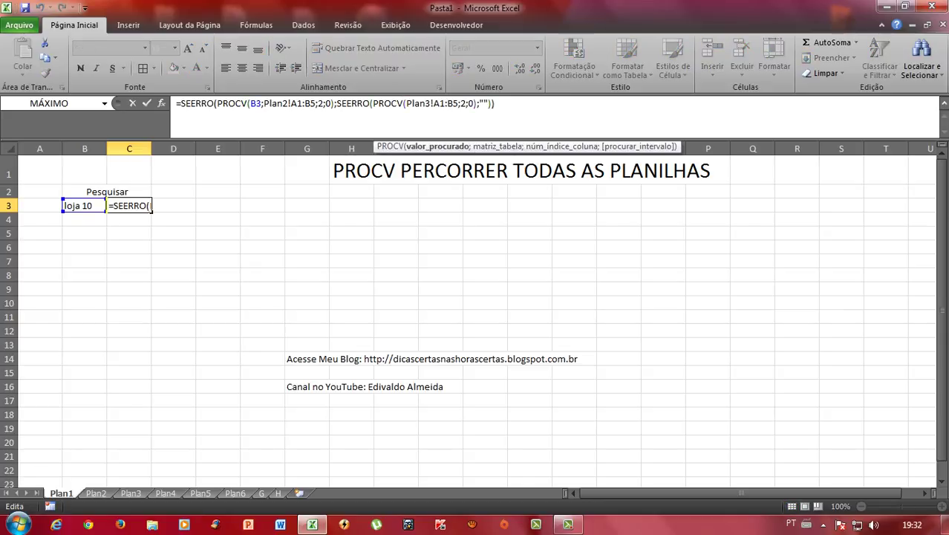
key(Return)
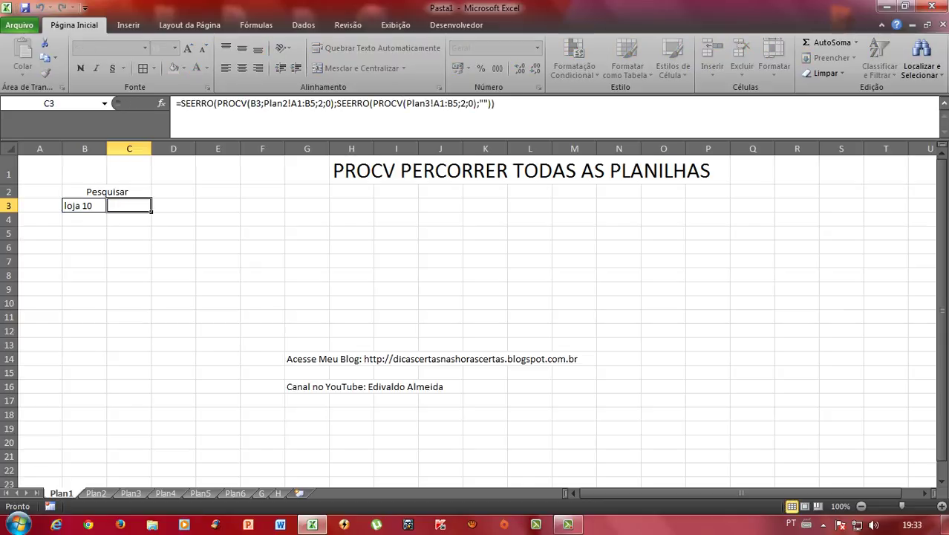
click(129, 246)
click(85, 206)
click(129, 205)
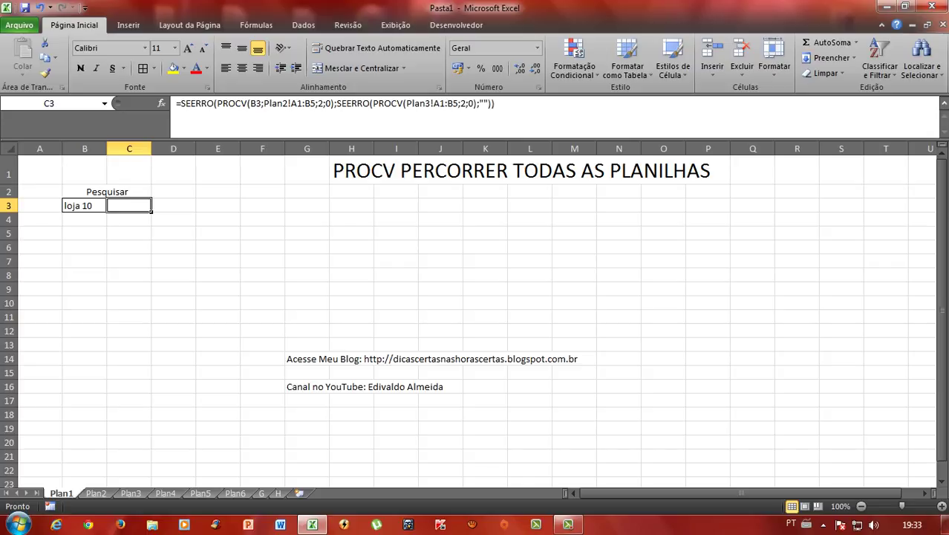
Look for loja 10 on Plan2 and Plan3, then return to C3 on Plan1
key(ctrl+Page_Down)
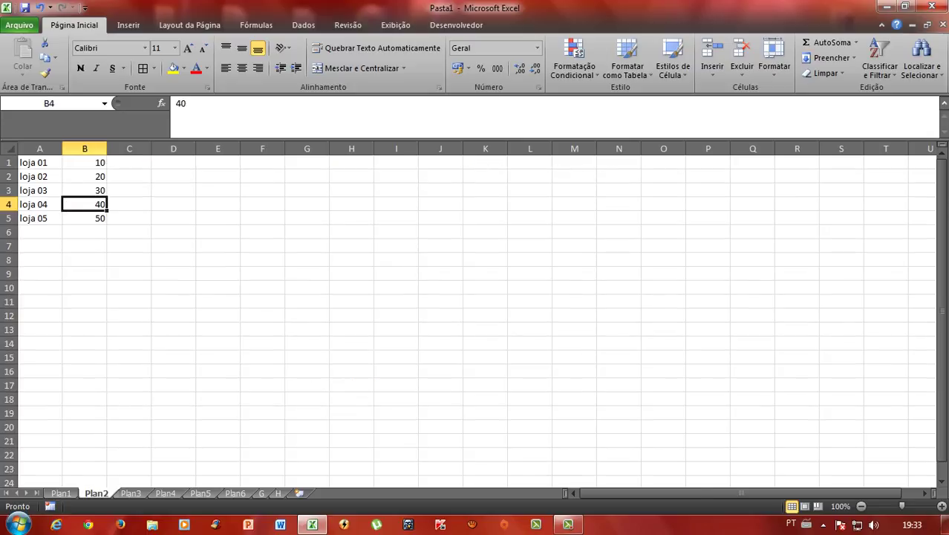
key(ctrl+Page_Down)
click(85, 287)
click(39, 217)
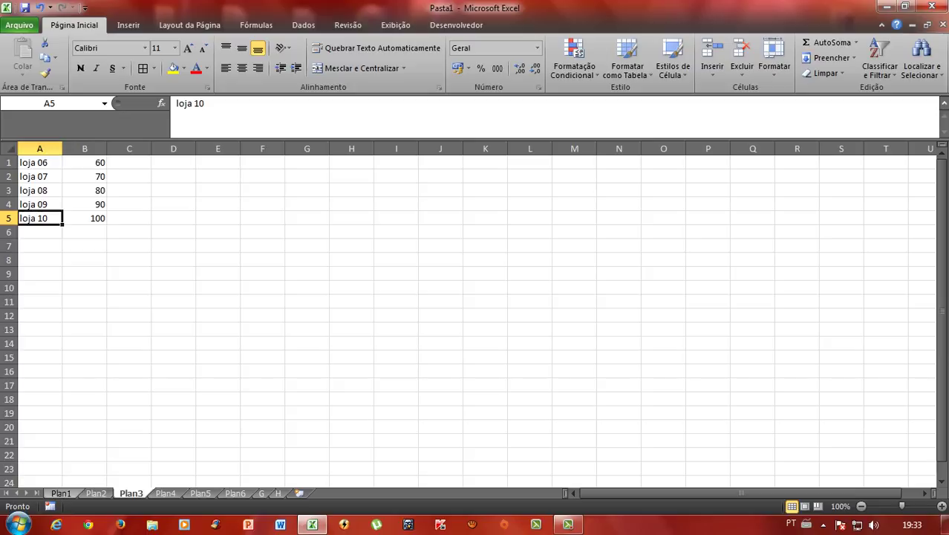
key(ctrl+Page_Up)
key(ctrl+Page_Up)
click(128, 289)
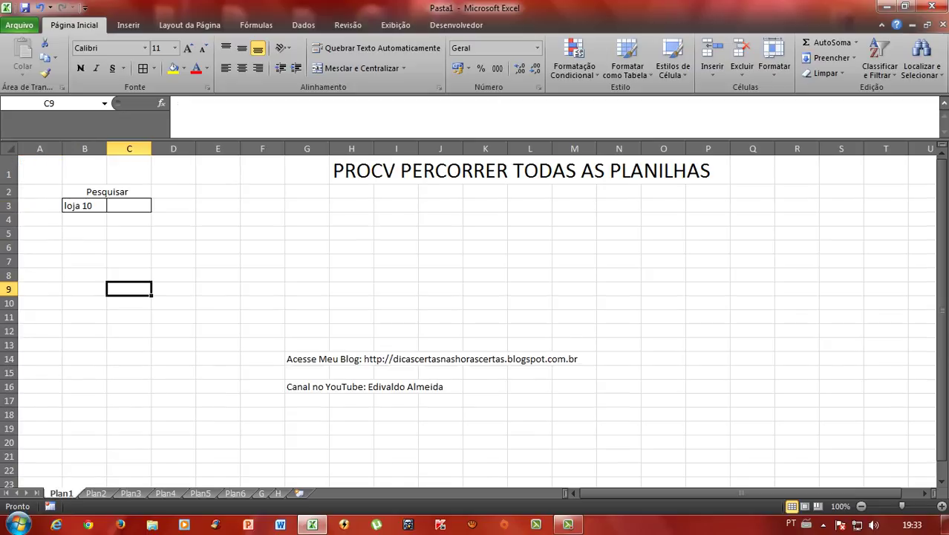
click(128, 205)
Trim the Plan2 range in C3's formula from A1:B5 to columns A:B
double_click(128, 205)
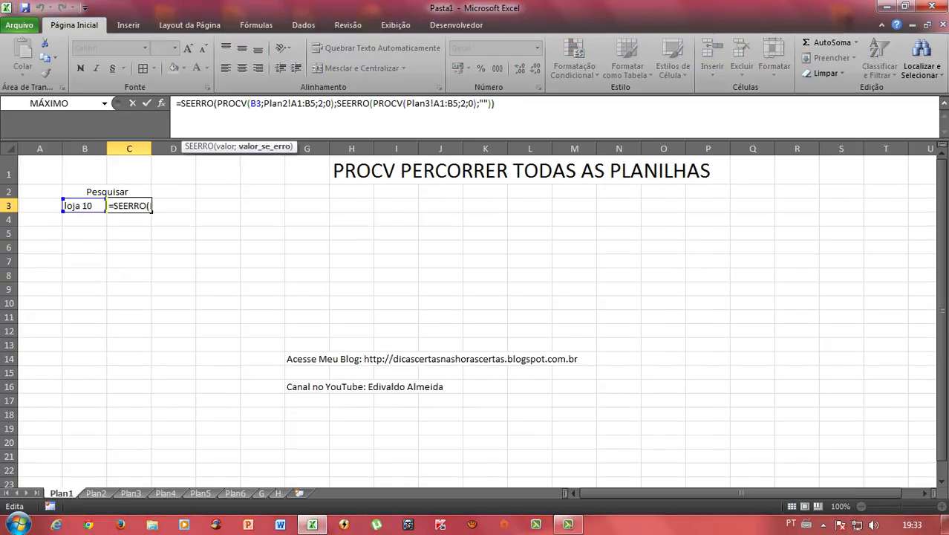
click(429, 103)
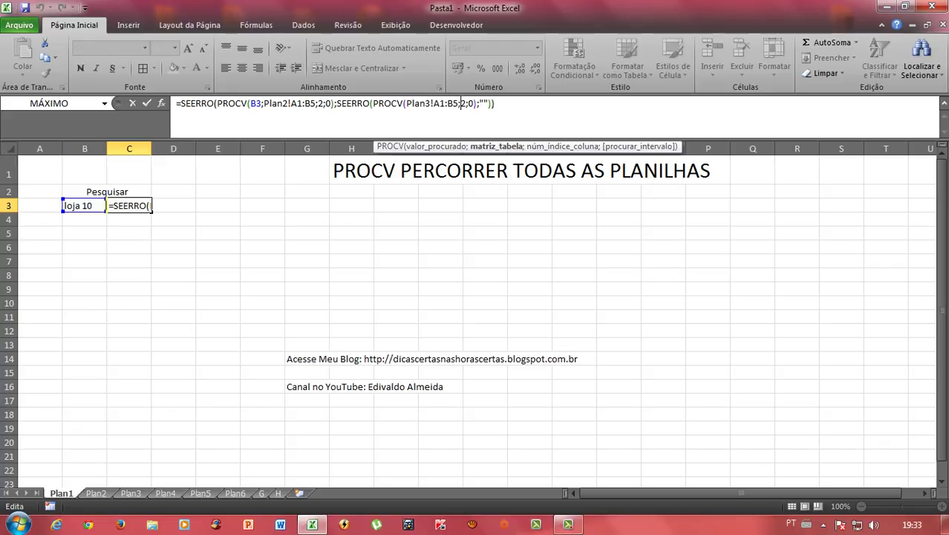
click(300, 103)
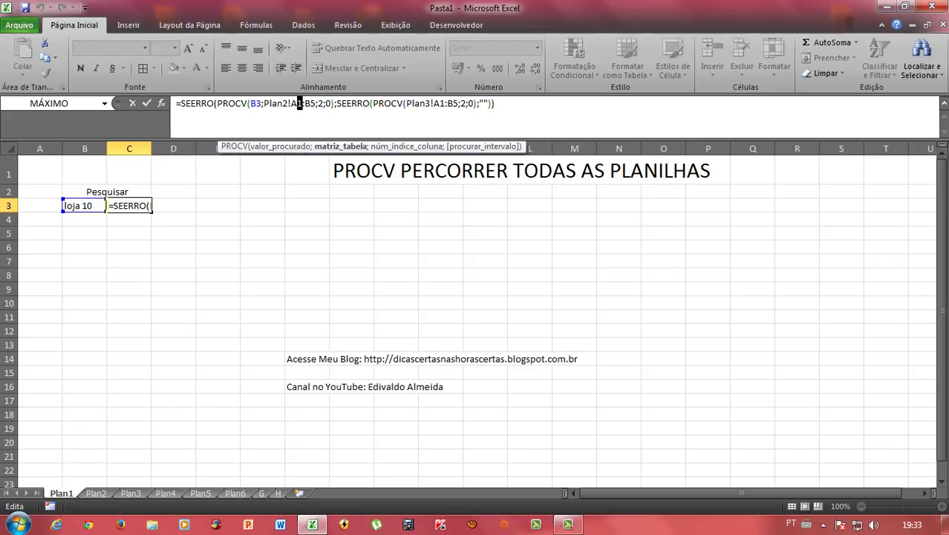
key(BackSpace)
click(306, 103)
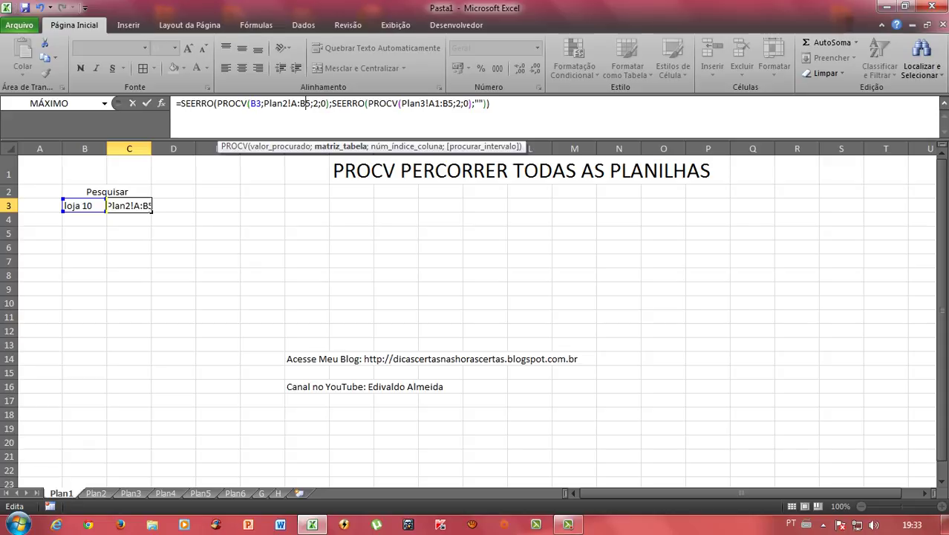
key(shift+Left)
key(shift+Right)
key(shift+Right)
key(Delete)
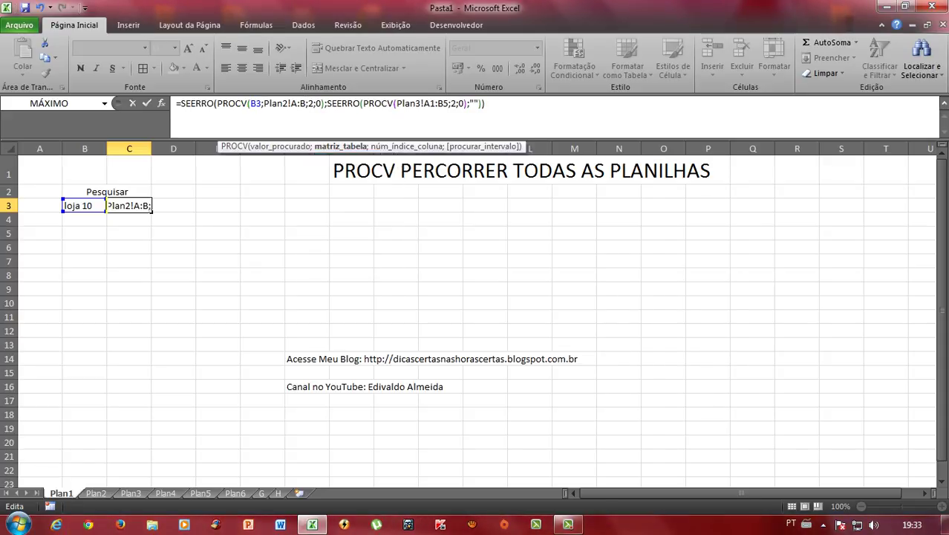
Trim the Plan3 range to columns A:B and commit the formula
click(326, 103)
drag(423, 103, 438, 103)
click(428, 103)
key(Delete)
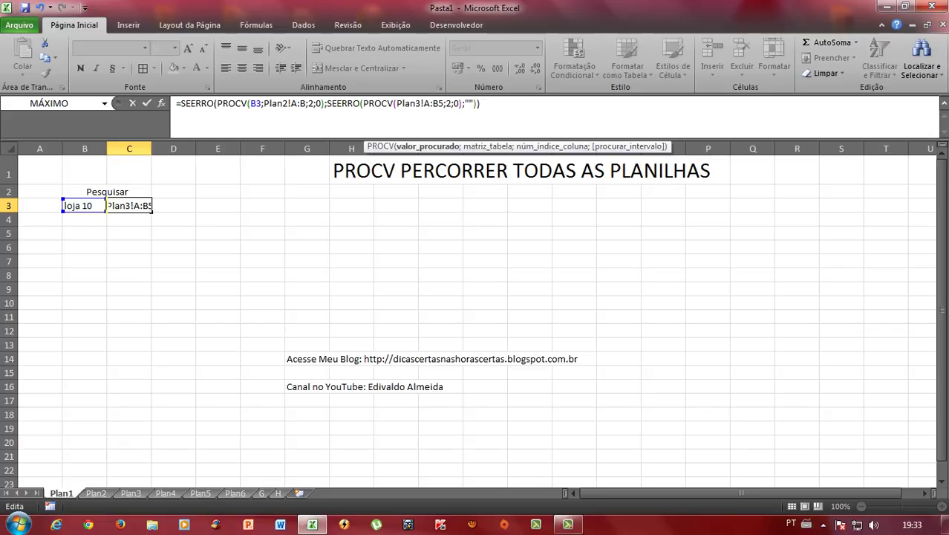
text(B)
key(Delete)
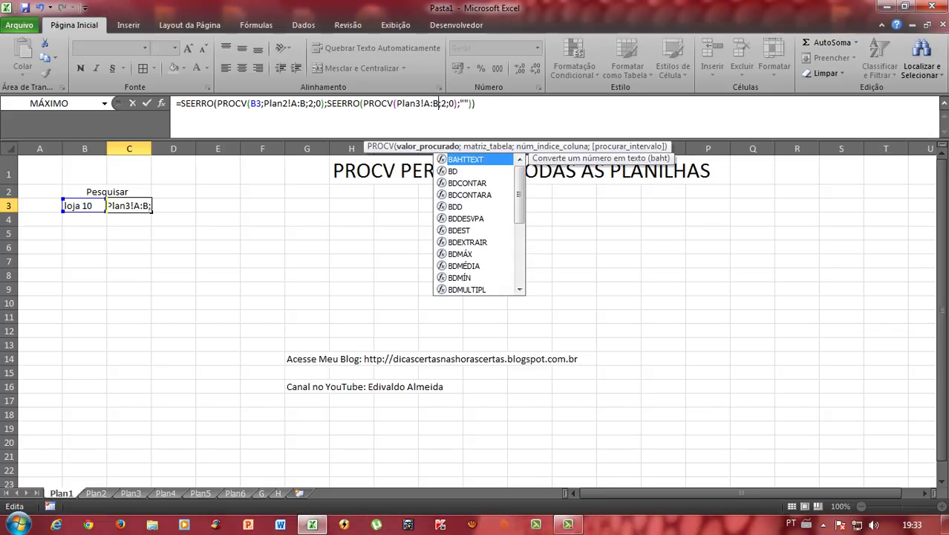
key(Return)
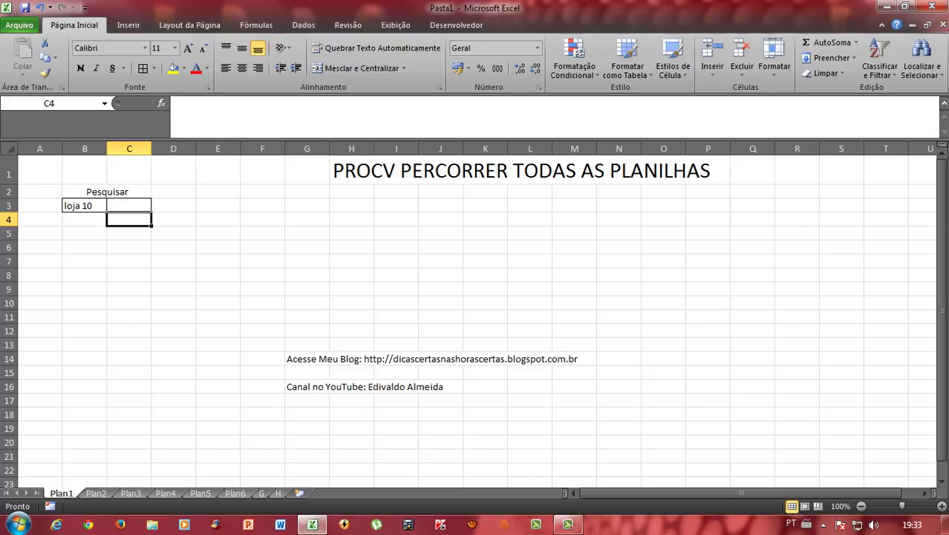
Insert B3; as the second PROCV's lookup value in C3's formula
click(130, 206)
double_click(148, 206)
click(433, 104)
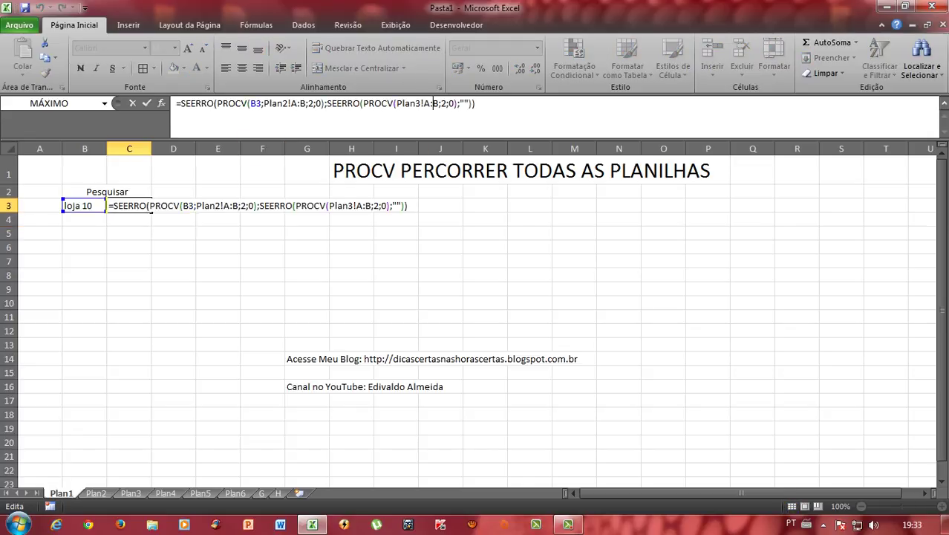
key(Left)
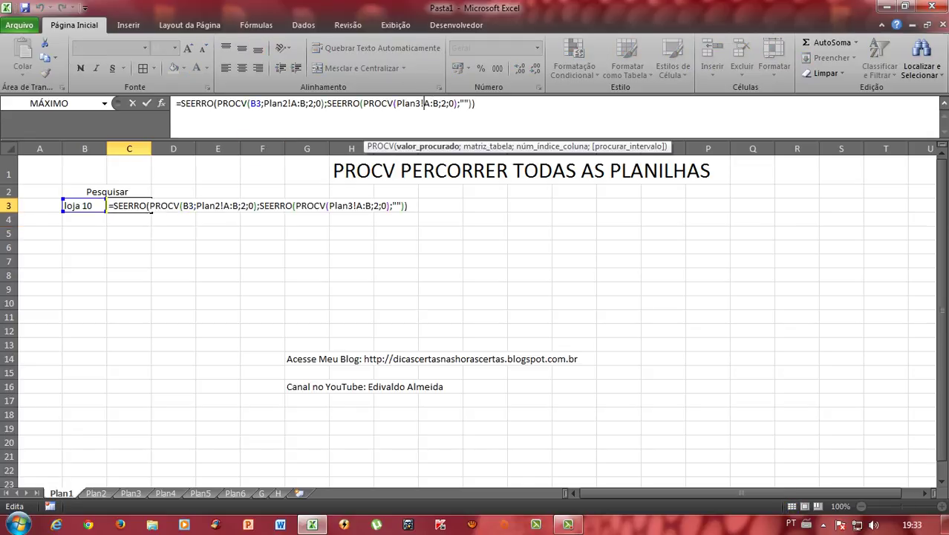
key(Right)
click(397, 103)
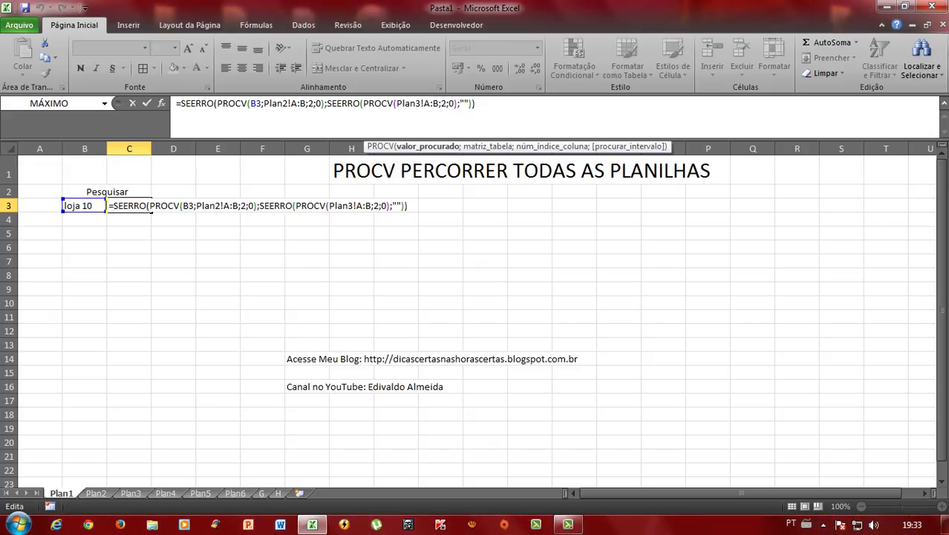
click(84, 206)
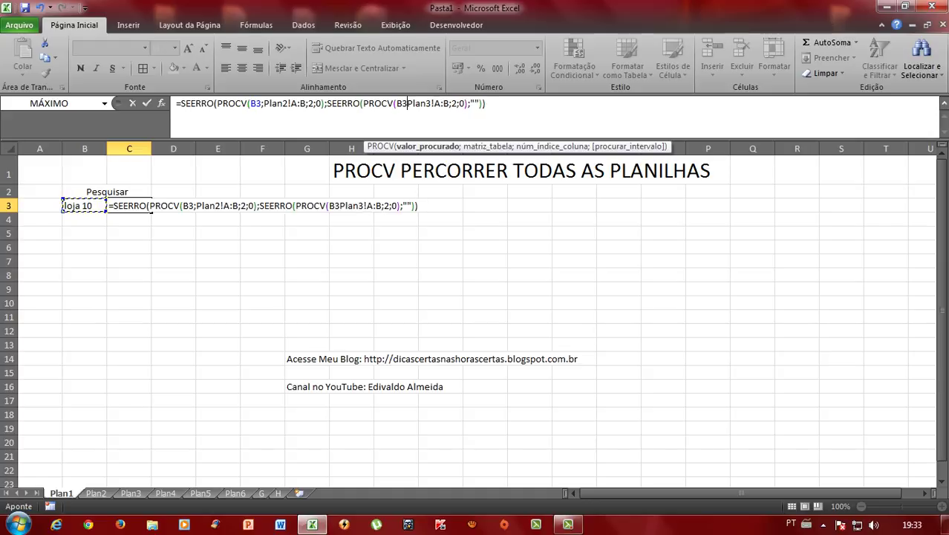
text(;)
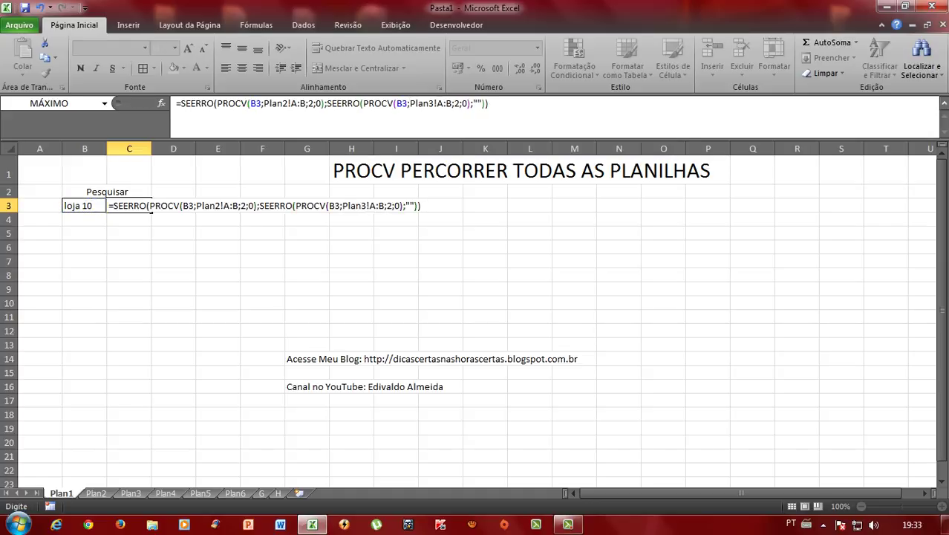
key(Return)
Restore the Plan2 range in C3's formula to A1:B5
key(Up)
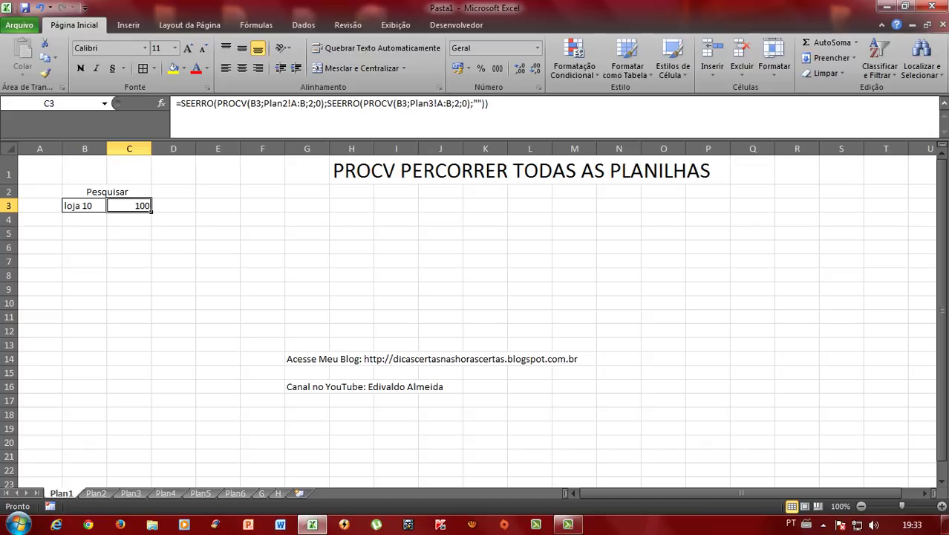
key(F2)
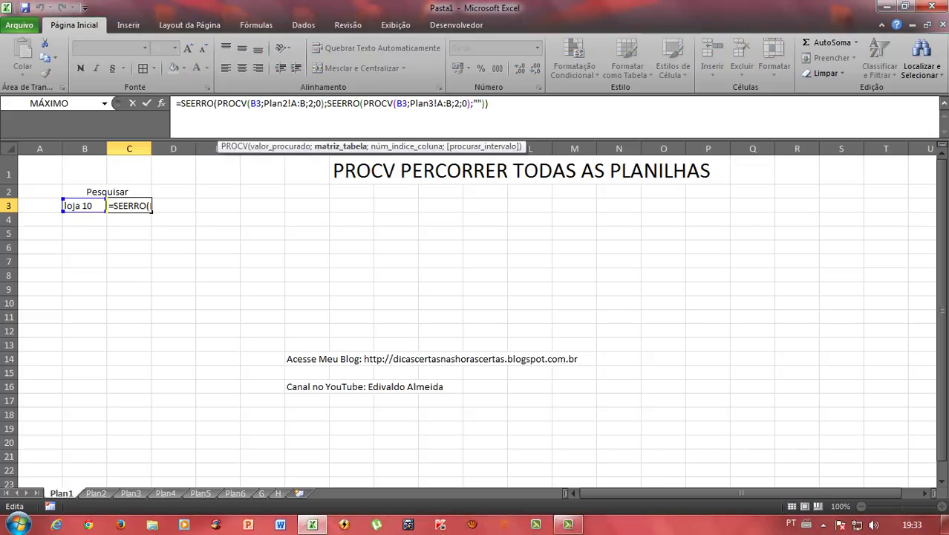
key(Escape)
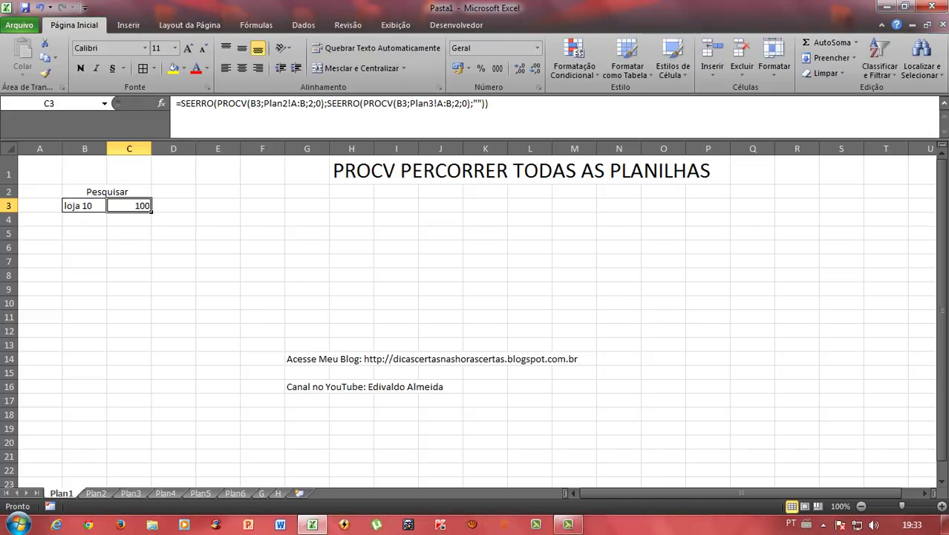
click(290, 104)
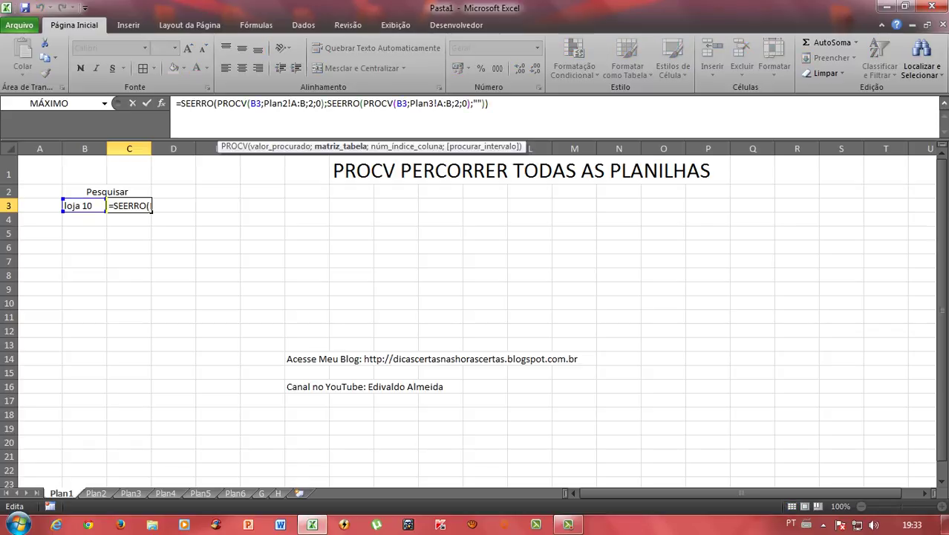
double_click(293, 103)
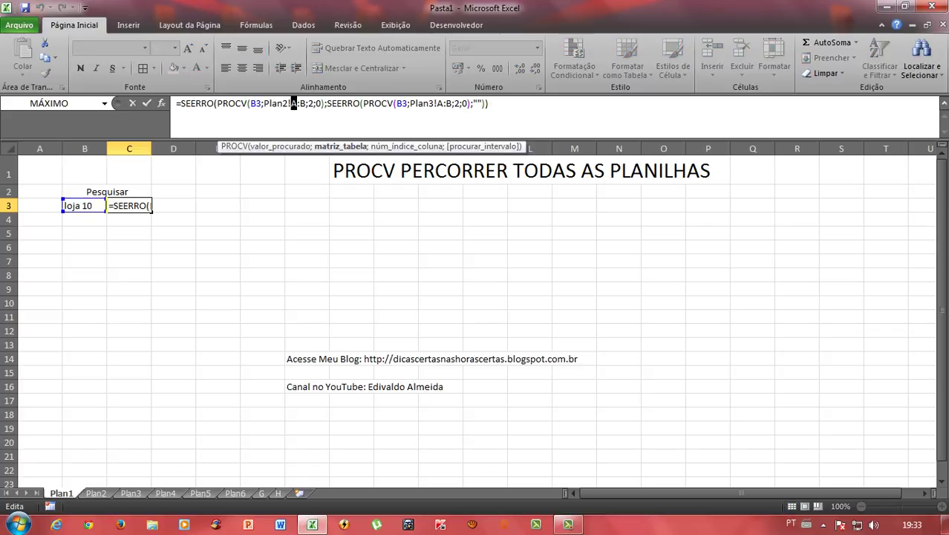
click(304, 104)
click(418, 103)
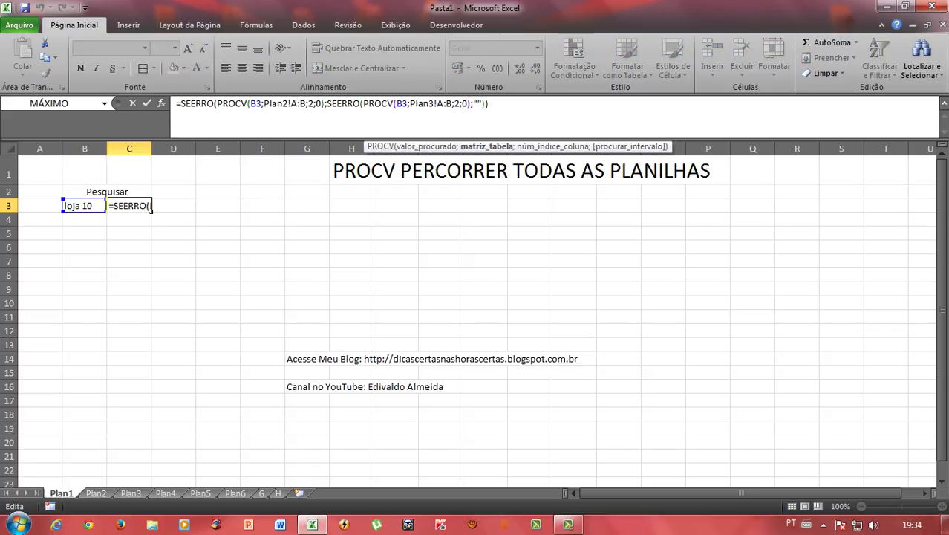
click(290, 103)
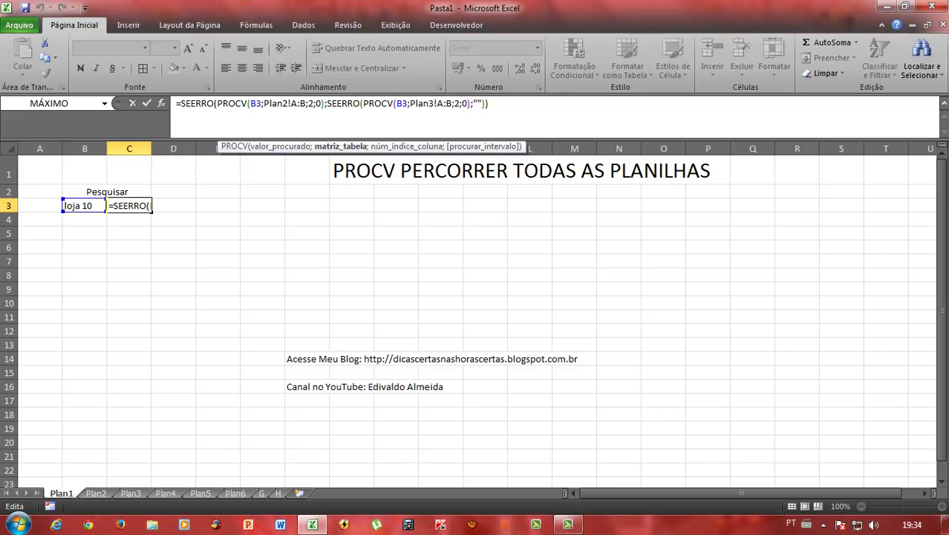
text(1:B)
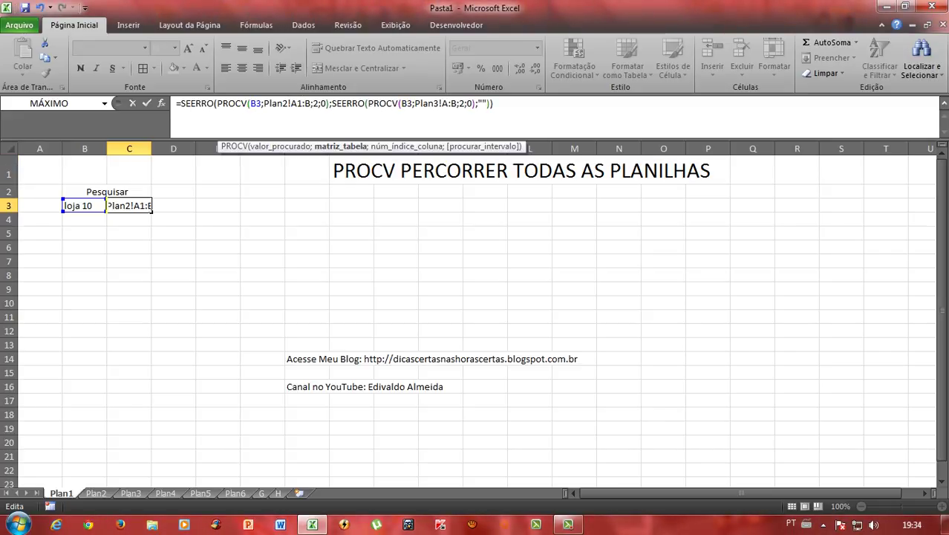
text(5)
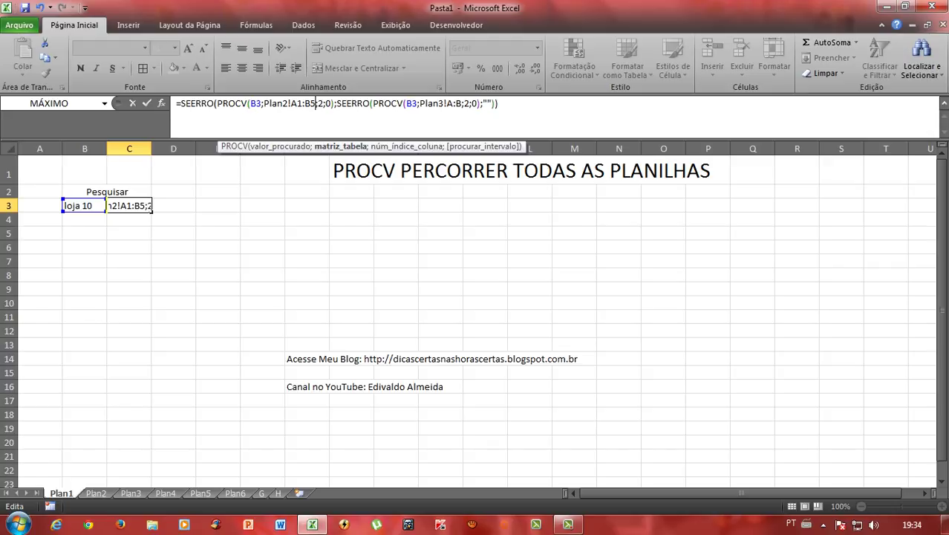
Restore the Plan3 range to A1:B5 and commit, returning 100 for loja 10
click(411, 103)
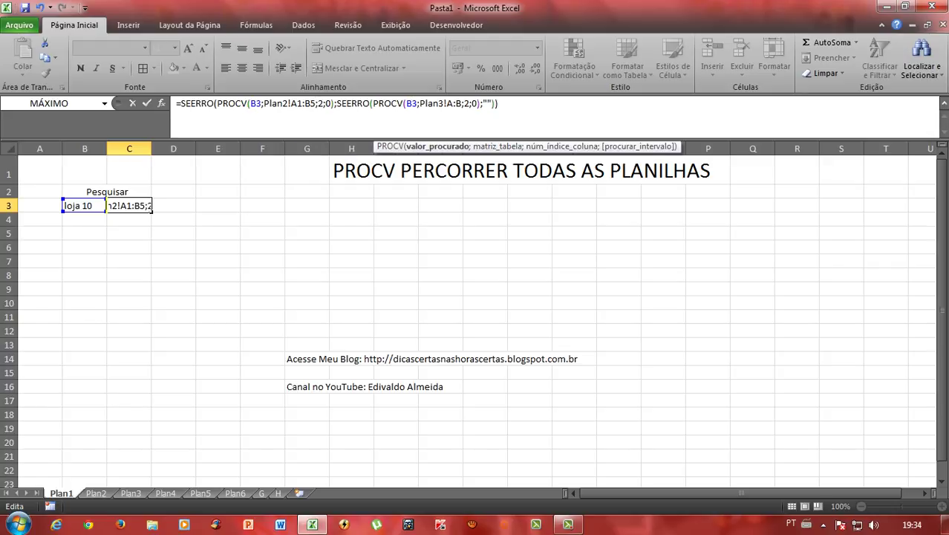
click(453, 104)
text(1)
key(Right)
key(Right)
text(5)
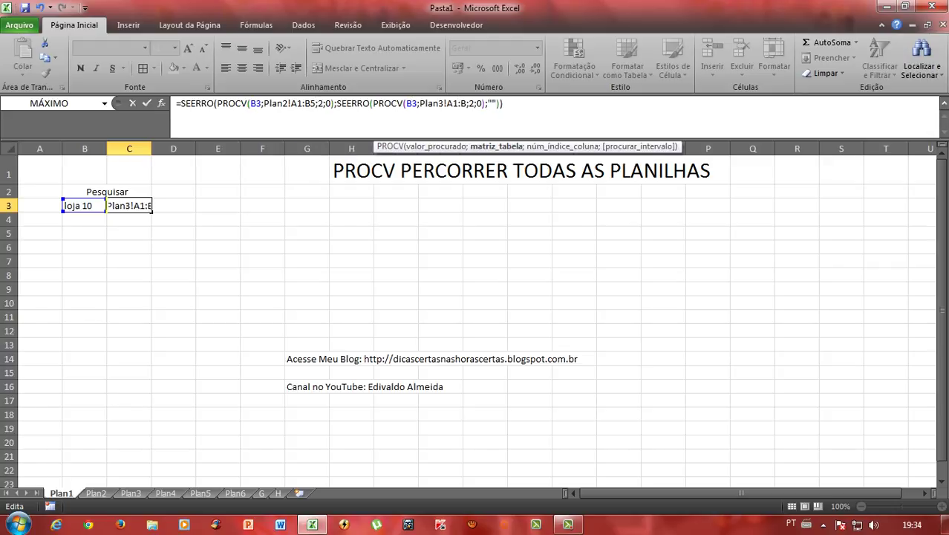
click(509, 103)
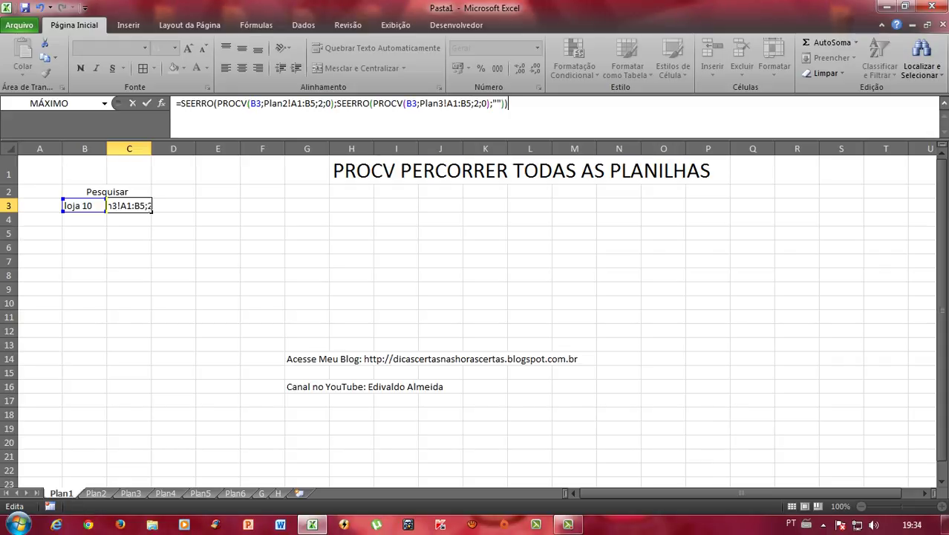
key(Return)
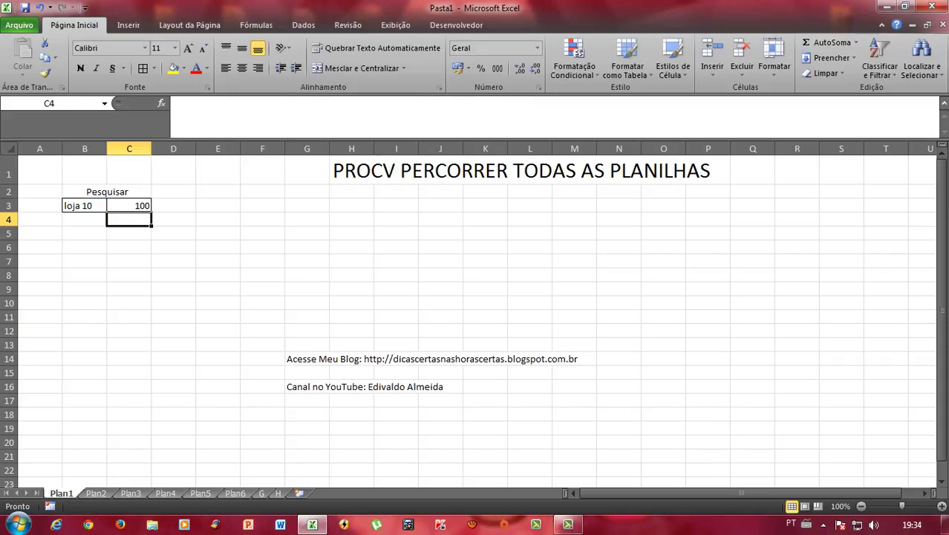
Review the store list on Plan2, then return to C3 on Plan1
click(84, 206)
key(ctrl+Page_Down)
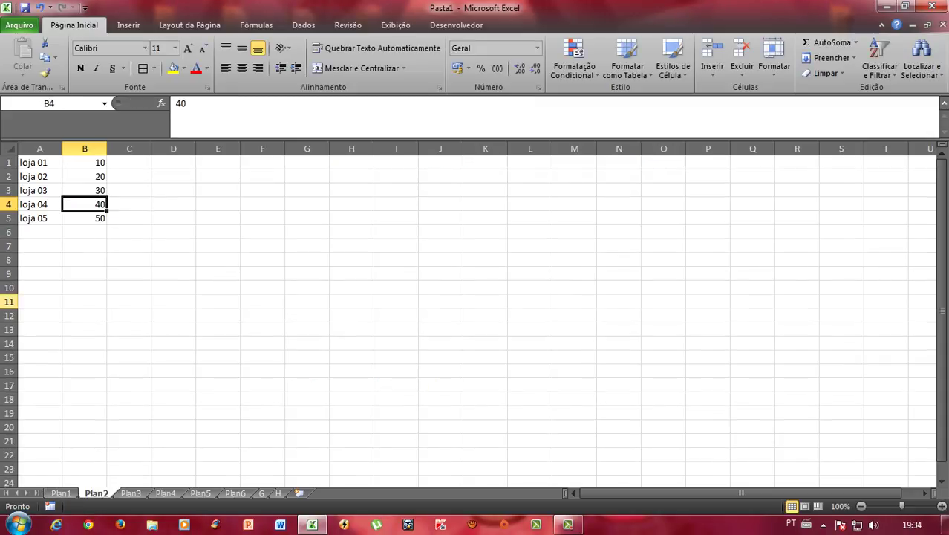
key(Left)
key(Down)
key(Down)
key(Up)
key(Down)
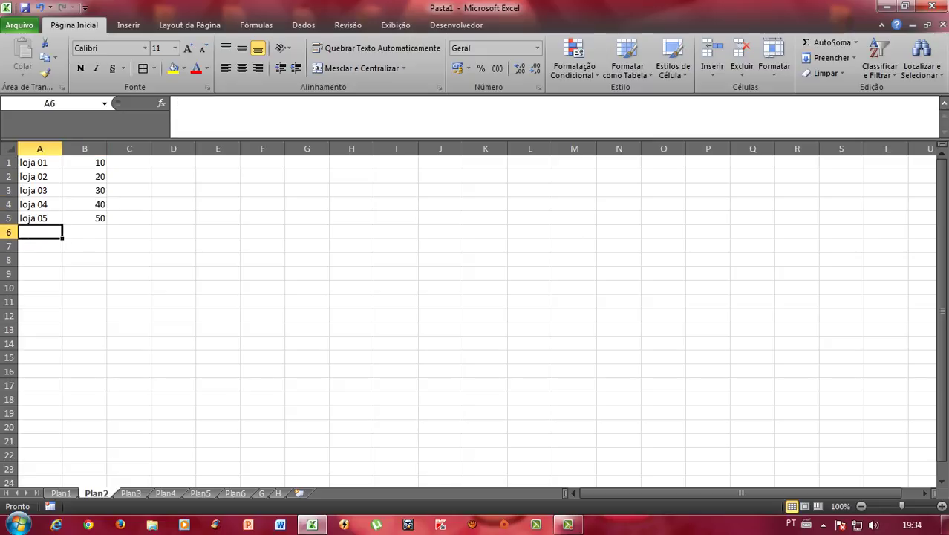
key(ctrl+Page_Up)
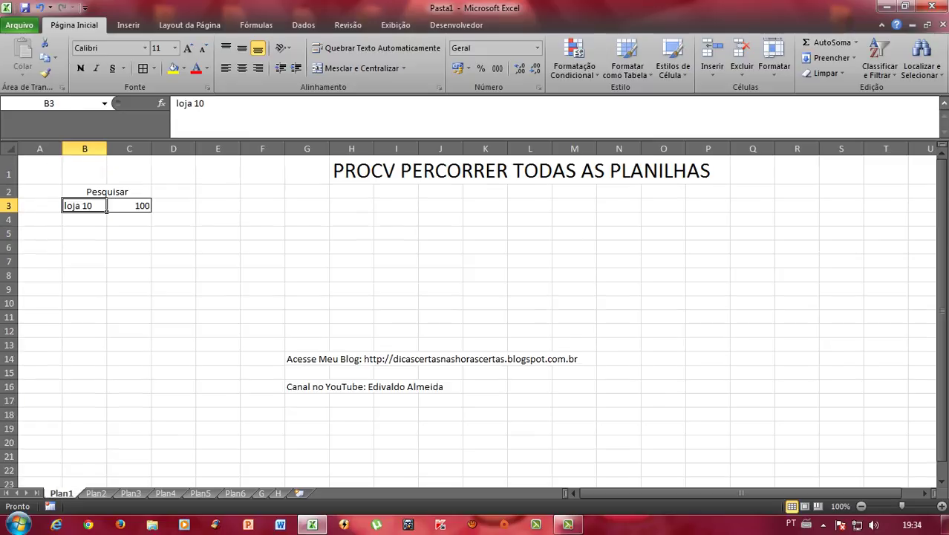
key(Right)
Change Plan2!A1:B5 and Plan3!A1:B5 in C3's formula to whole columns A:B
key(F2)
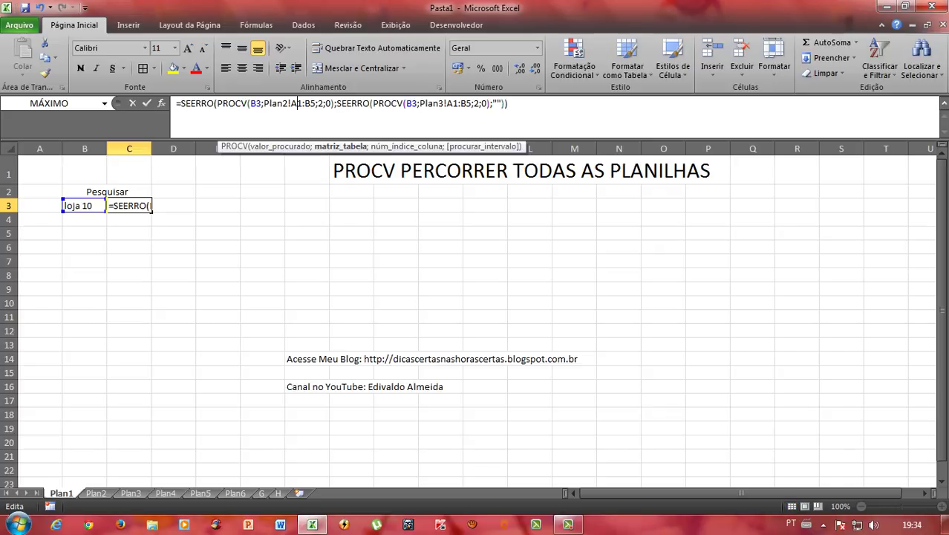
drag(298, 104, 302, 104)
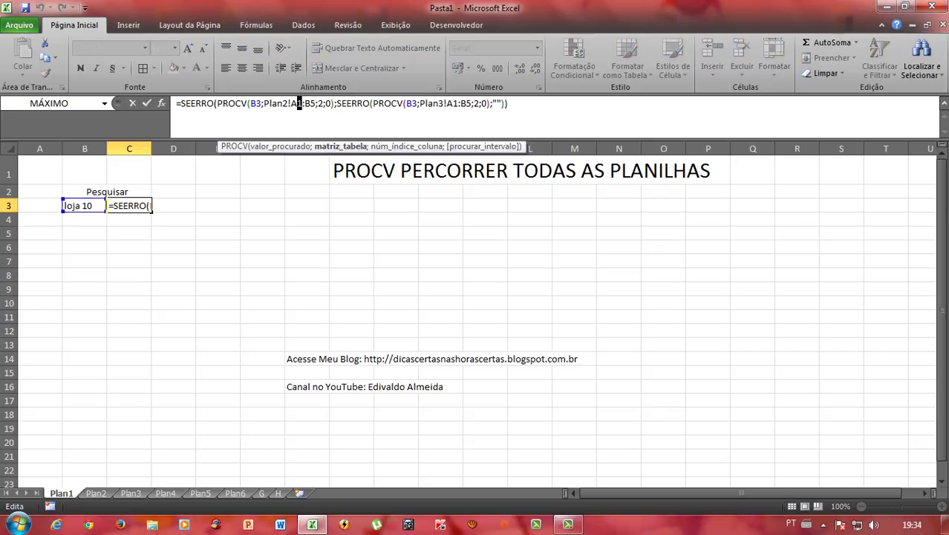
key(Delete)
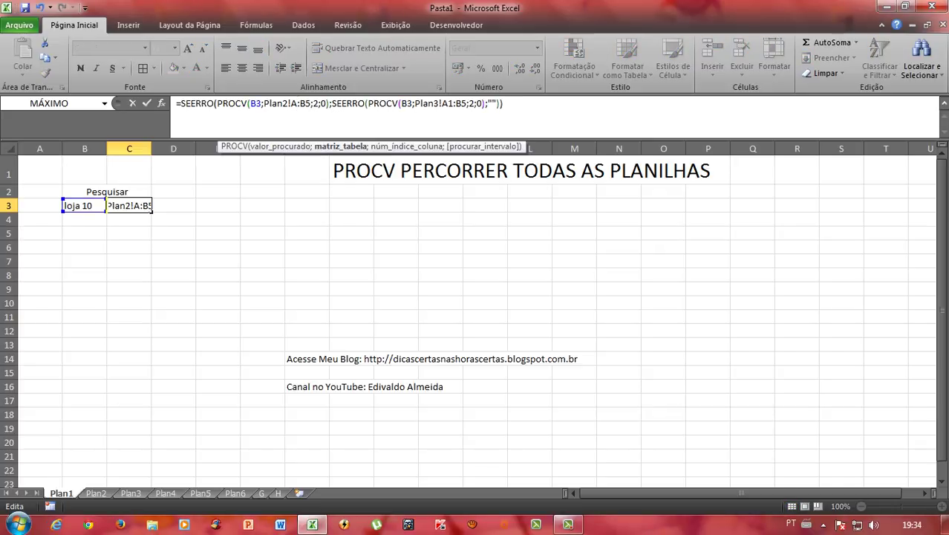
click(305, 103)
key(BackSpace)
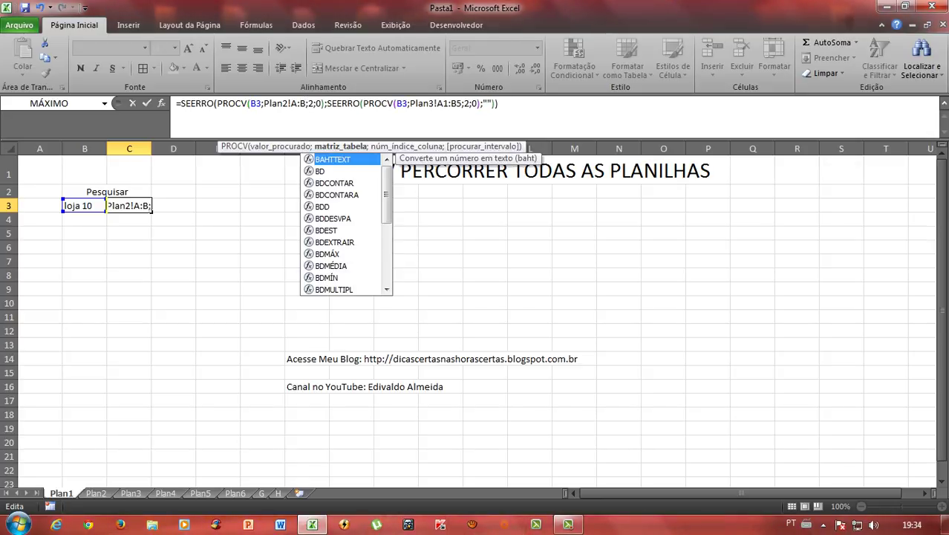
key(Escape)
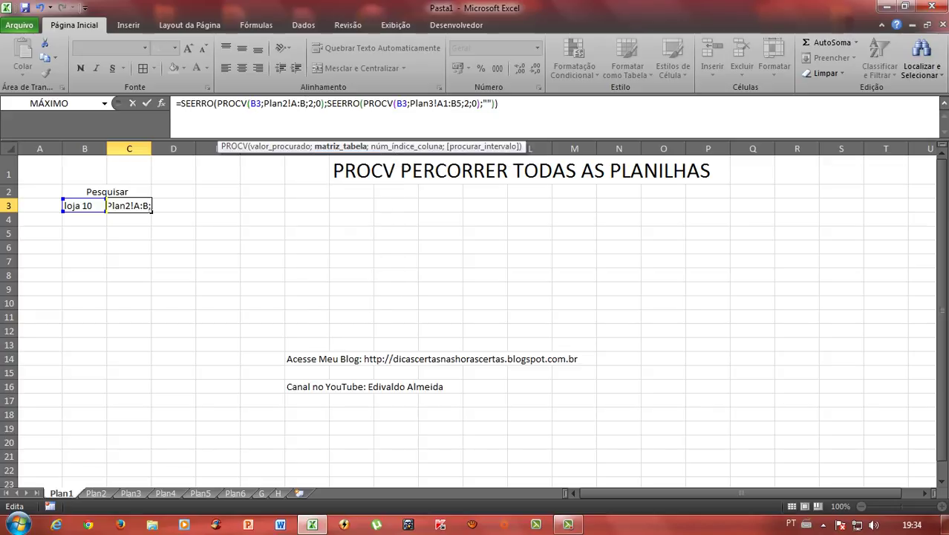
click(448, 103)
key(BackSpace)
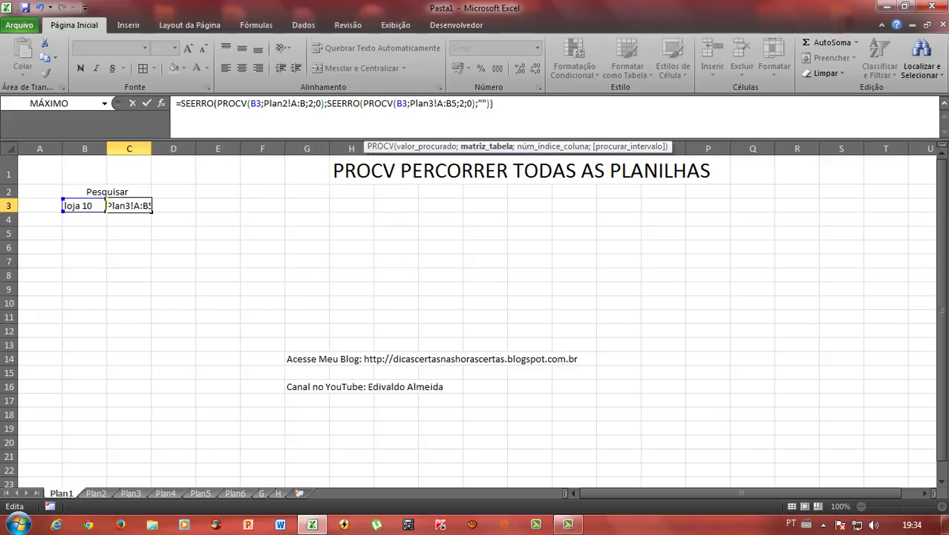
key(BackSpace)
key(Return)
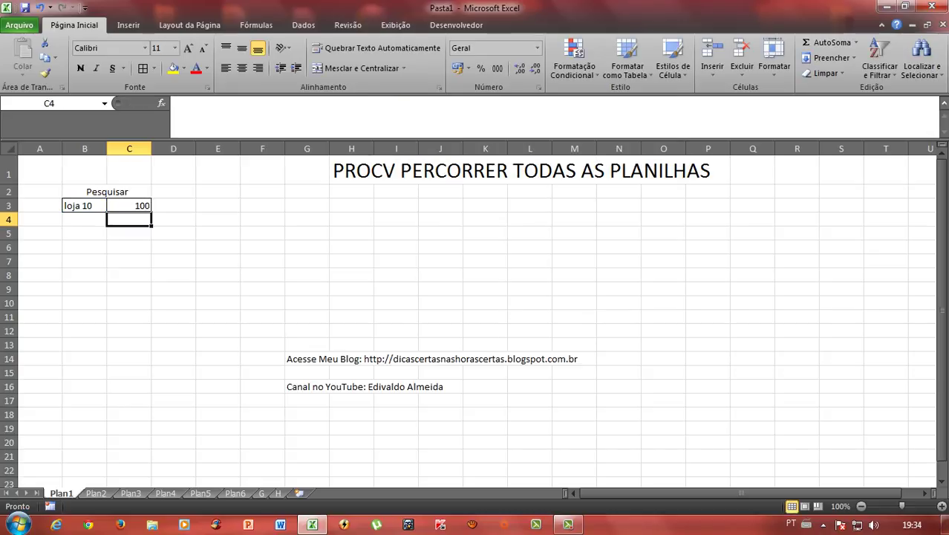
Check the loja list on Plan3, then return to the Plan1 search sheet
key(Up)
key(Left)
key(ctrl+Page_Down)
key(ctrl+Page_Down)
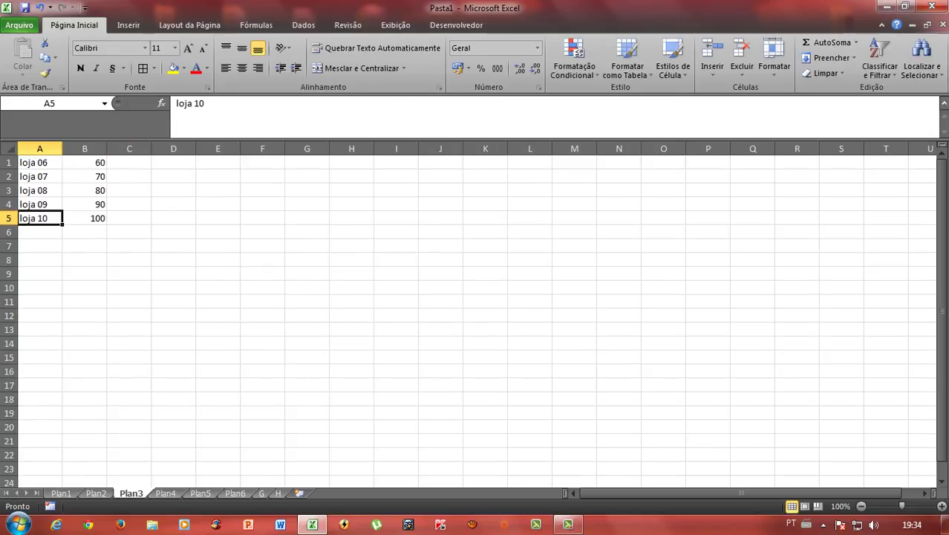
key(Up)
key(Up)
key(Up)
key(Up)
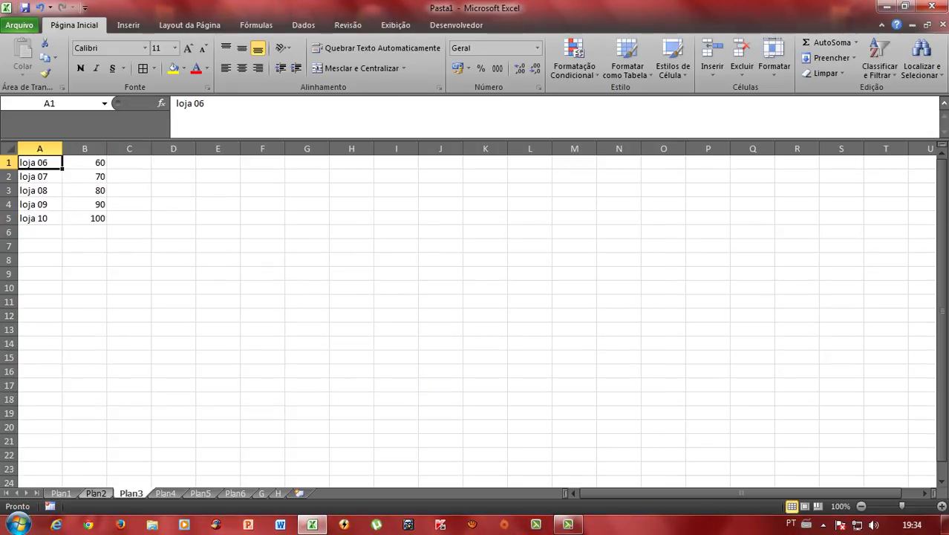
key(ctrl+Page_Up)
key(ctrl+Page_Up)
Test the search by changing the store number in B3 to loja 06
key(F2)
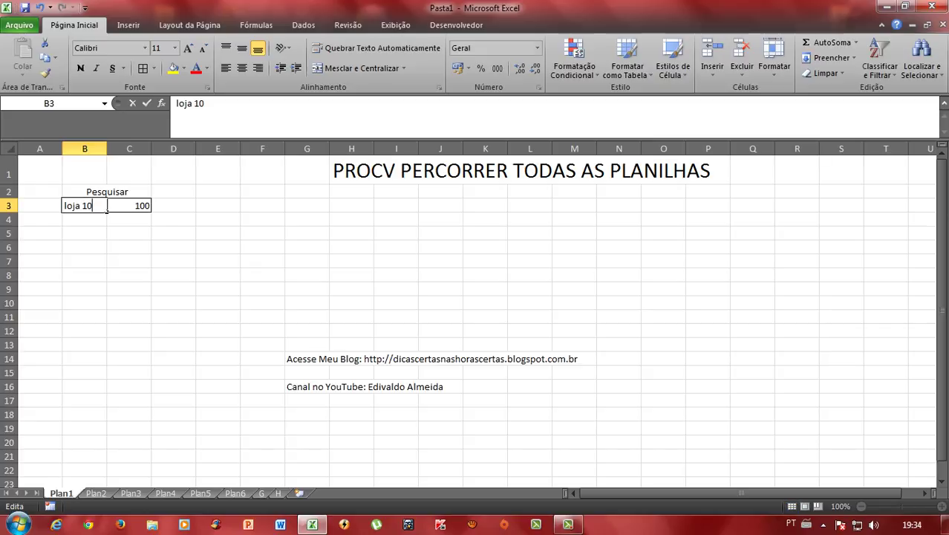
key(ctrl+shift+Left)
text(06)
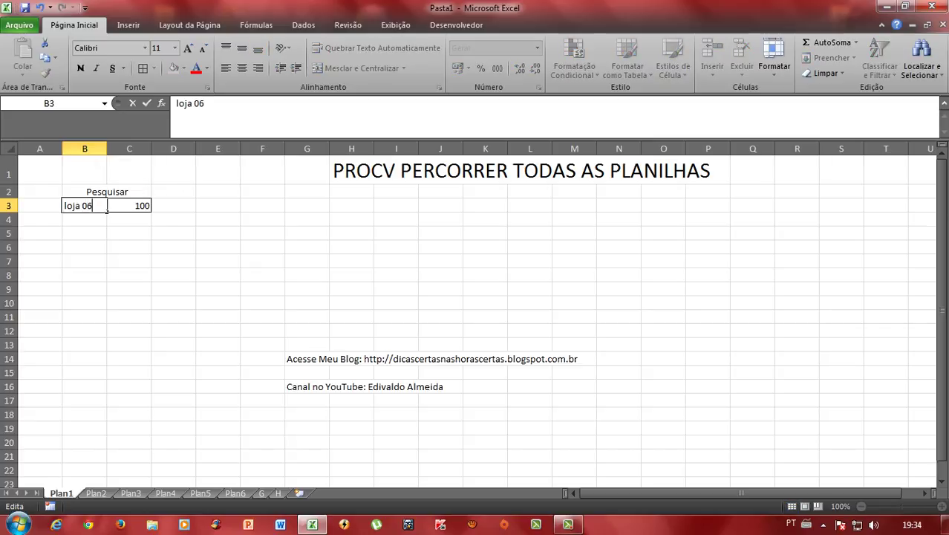
key(Return)
key(Up)
Review the Plan3 list again and clear the store name from search cell B3
key(ctrl+Page_Down)
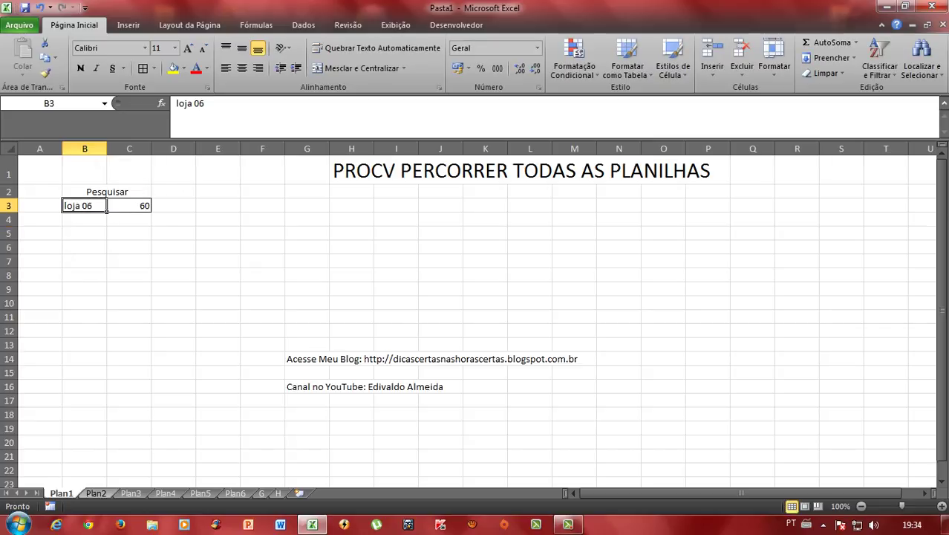
key(ctrl+Page_Down)
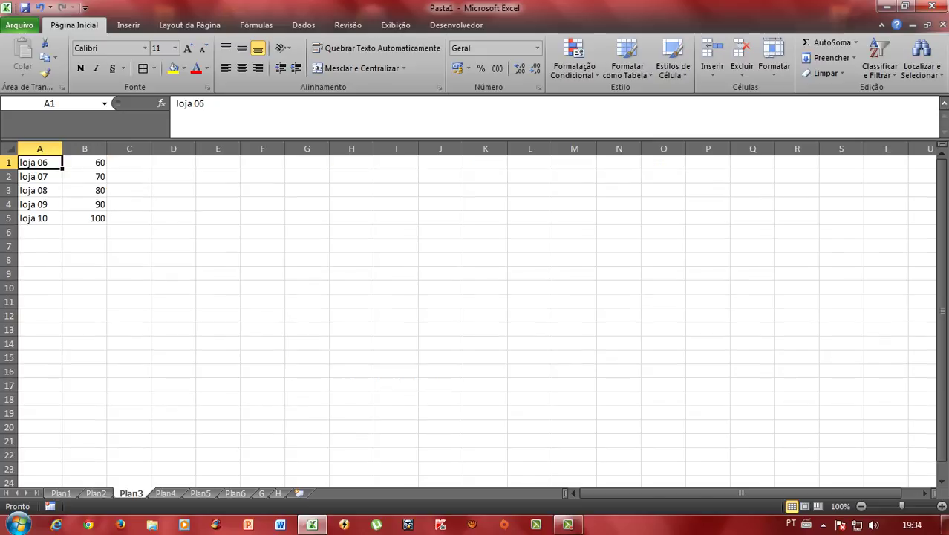
key(ctrl+Page_Up)
key(ctrl+Page_Up)
click(83, 303)
click(84, 206)
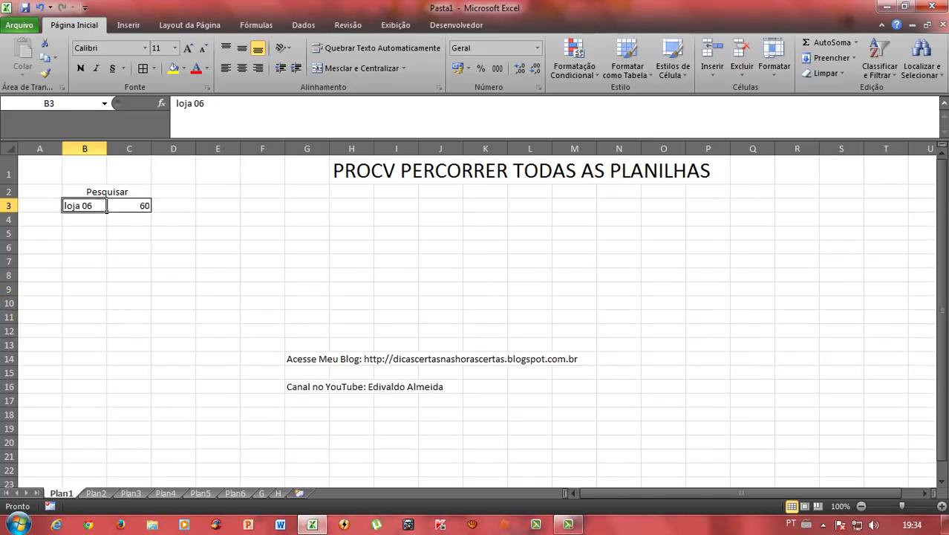
key(Delete)
click(84, 247)
click(128, 205)
click(84, 206)
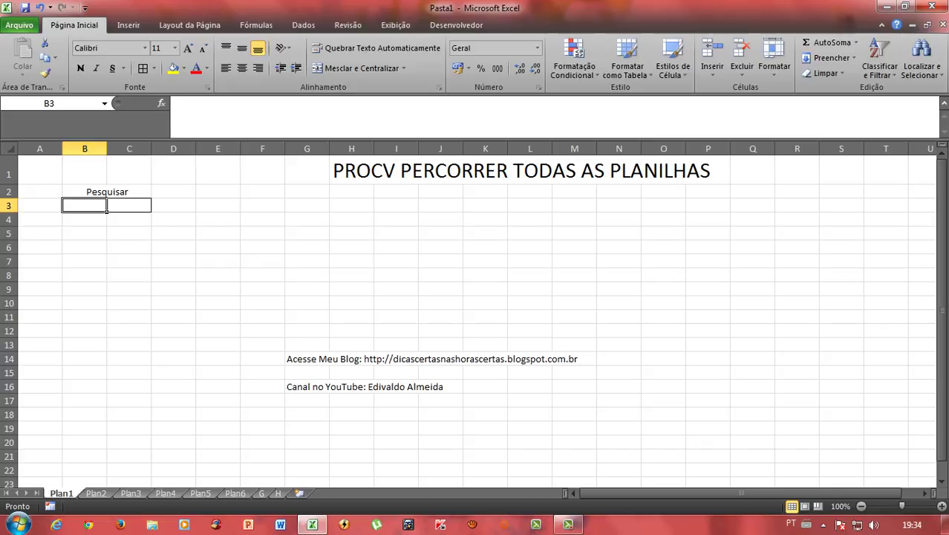
click(84, 275)
Copy loja 08 from Plan3 cell A3 and paste it into Plan1 cell B3
click(130, 493)
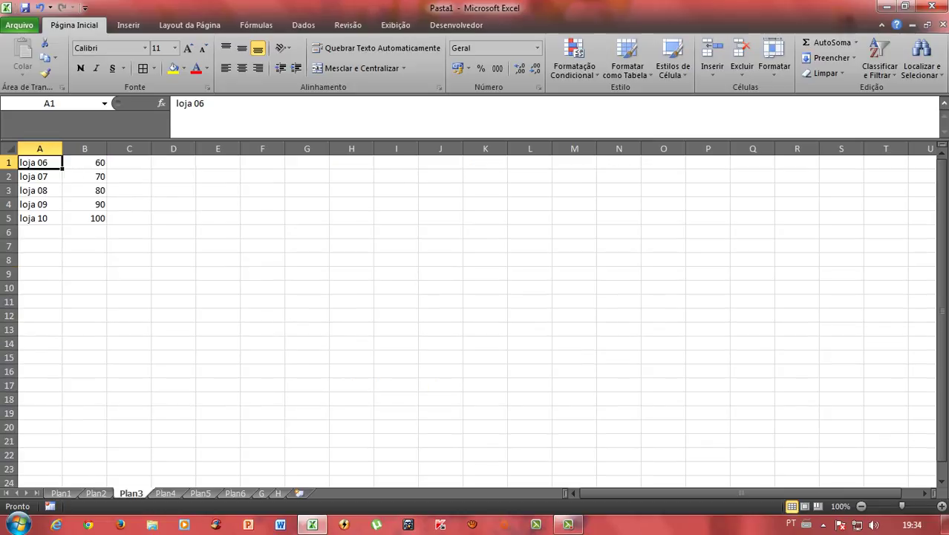
click(40, 190)
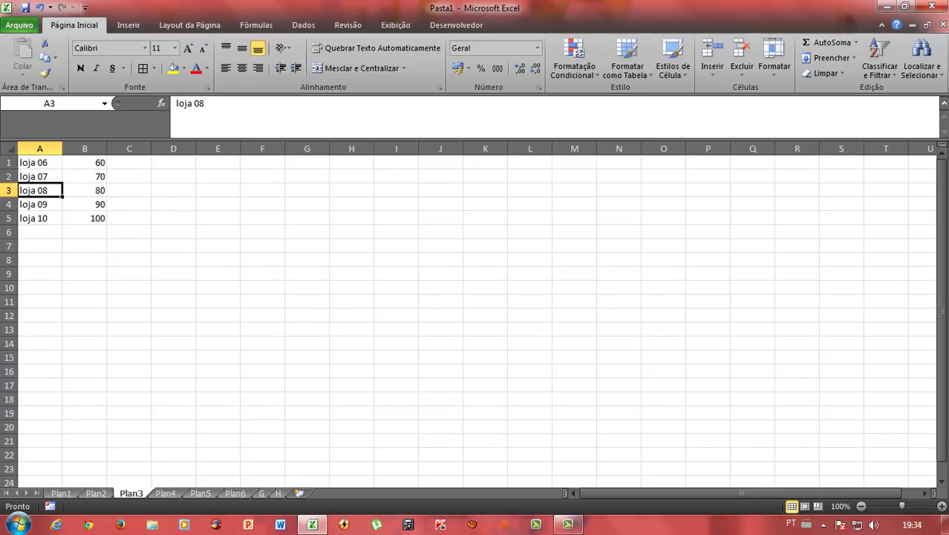
key(ctrl+c)
key(ctrl+Page_Up)
key(ctrl+Page_Up)
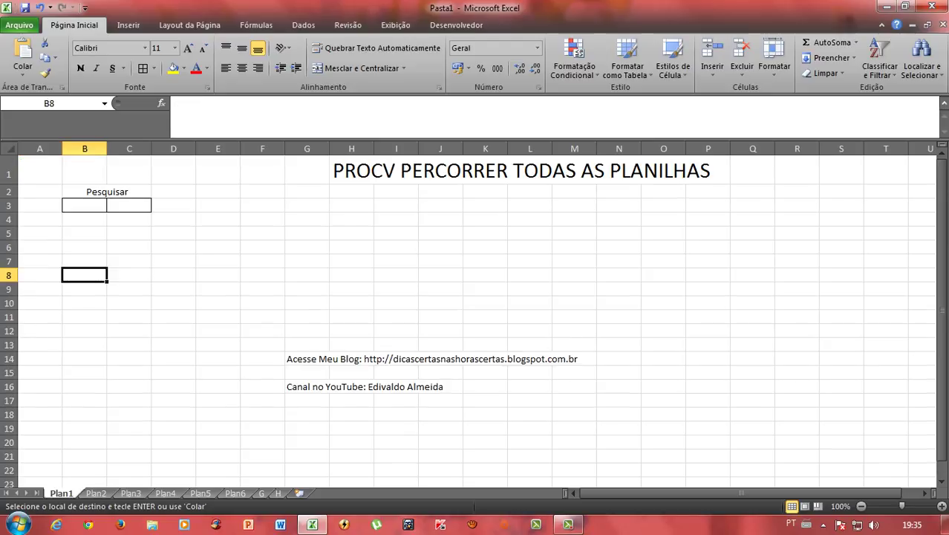
click(95, 205)
right_click(95, 206)
click(146, 259)
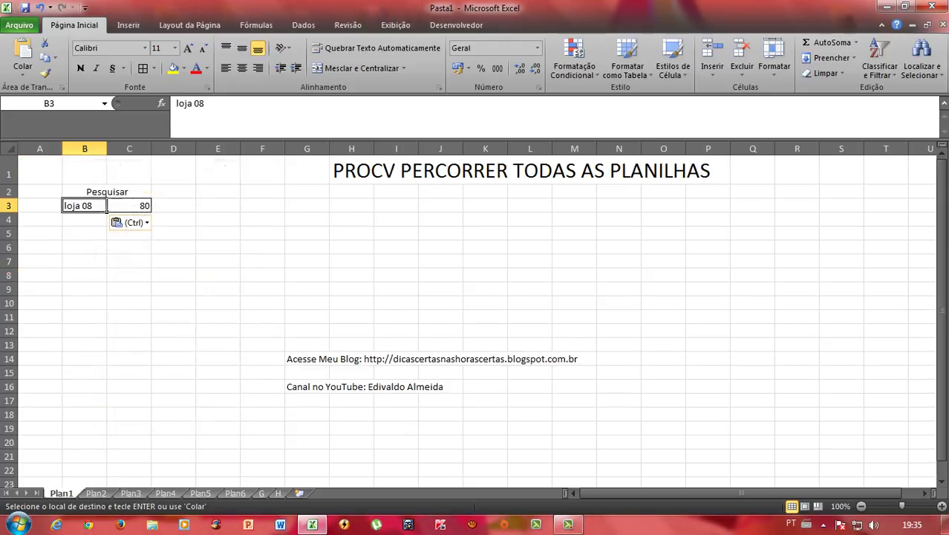
Confirm C3's lookup formula returns 80, and look over the Plan4 loja list
click(85, 191)
click(129, 205)
click(40, 289)
click(85, 275)
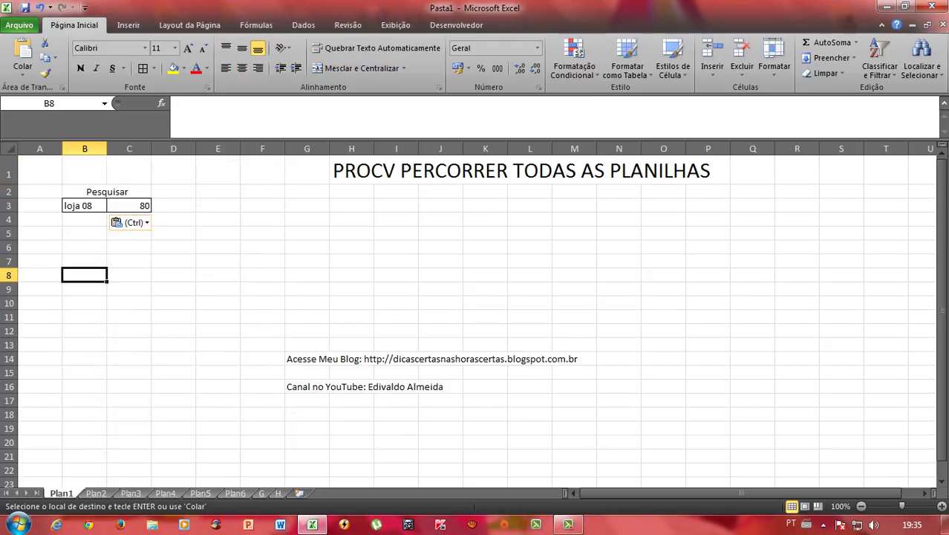
click(129, 206)
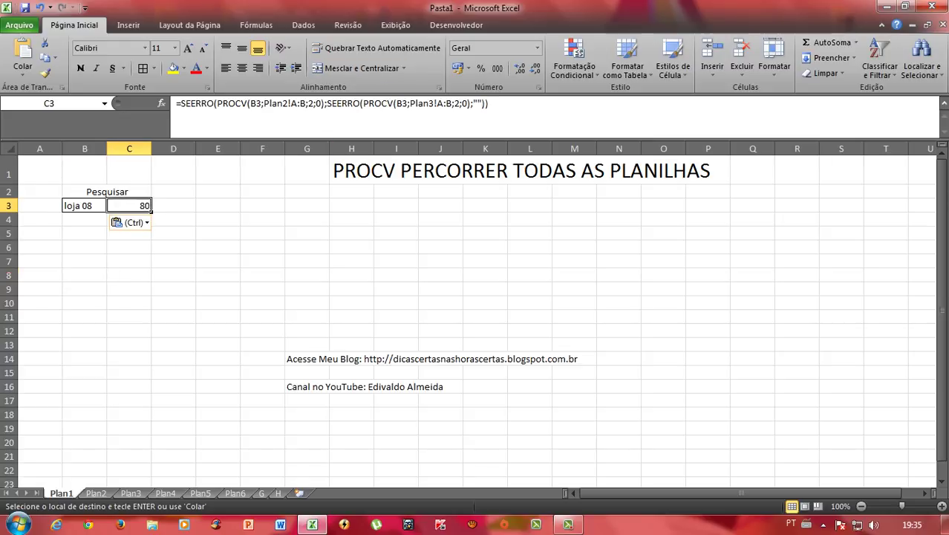
key(ctrl+Page_Down)
key(ctrl+Page_Down)
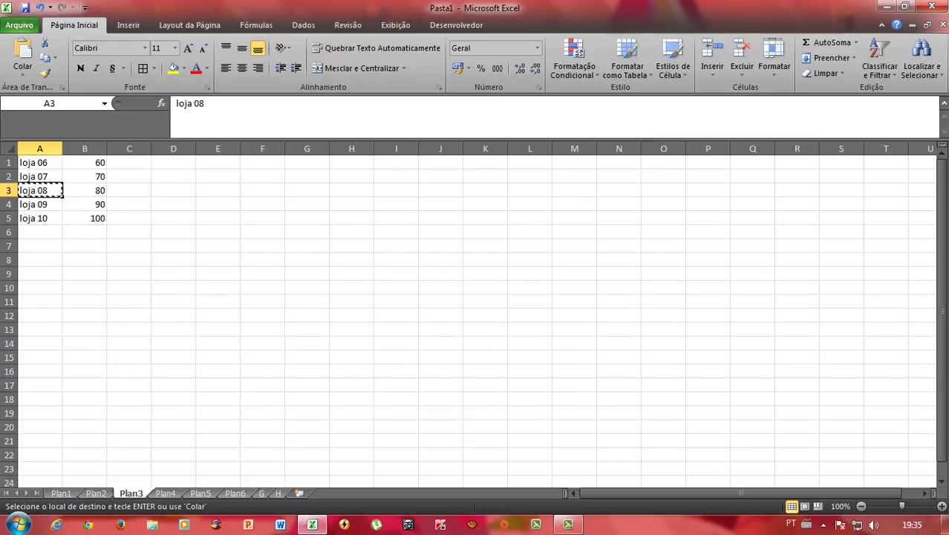
key(ctrl+Page_Down)
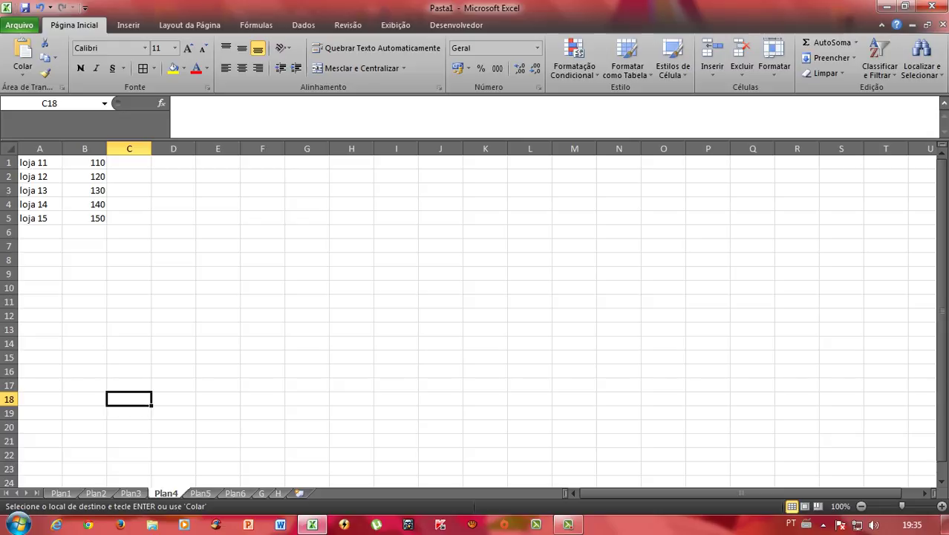
key(ctrl+Page_Up)
key(ctrl+Page_Up)
key(ctrl+Page_Up)
In C3, insert a nested SEERRO(PROCV( before the empty quotes, with B3 as the lookup value
click(477, 103)
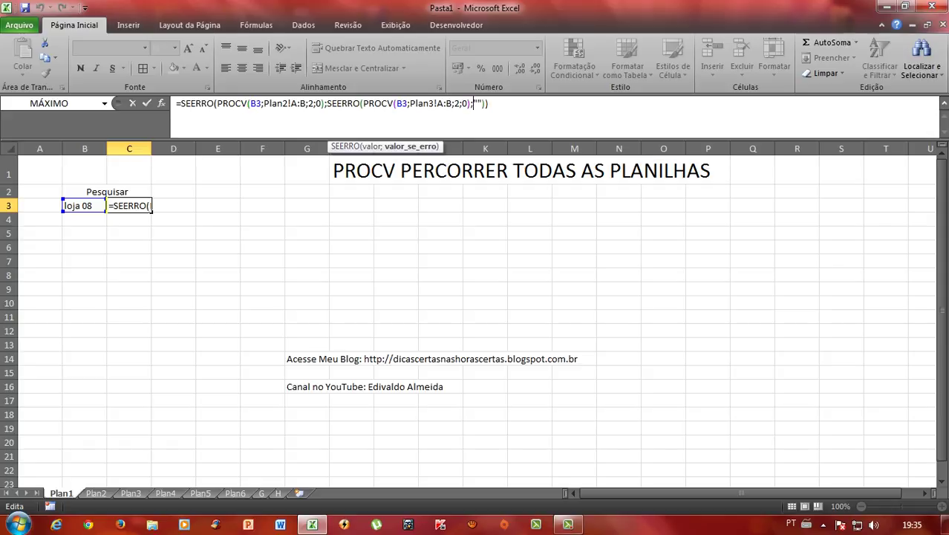
text(se)
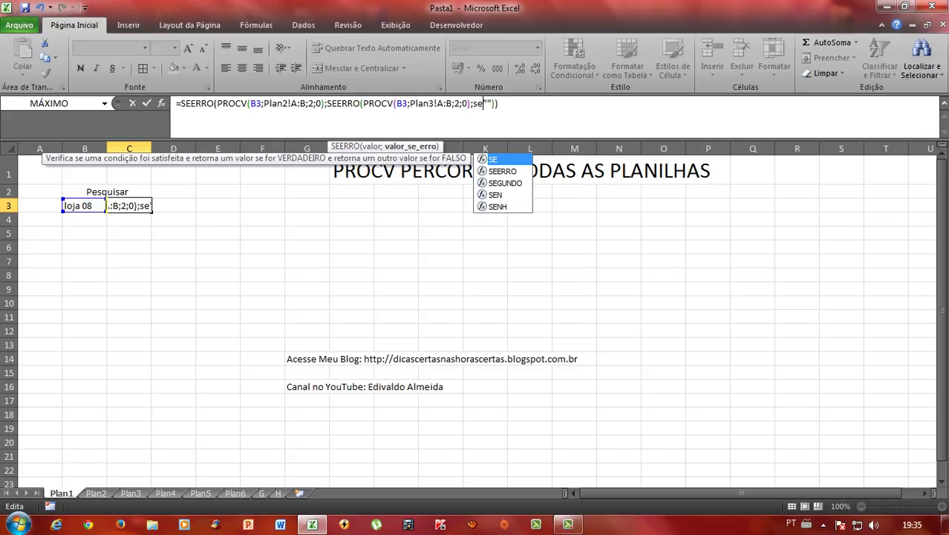
key(Down)
key(Tab)
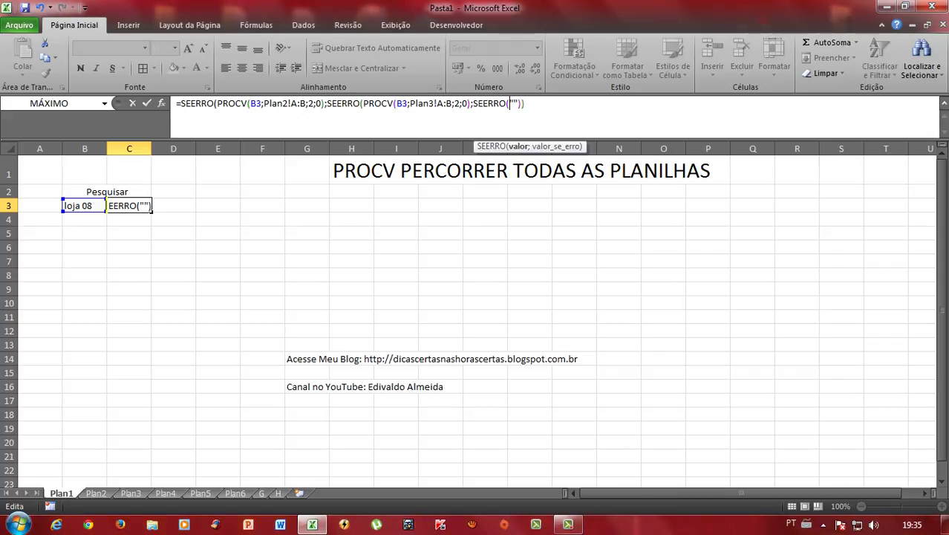
text(pro)
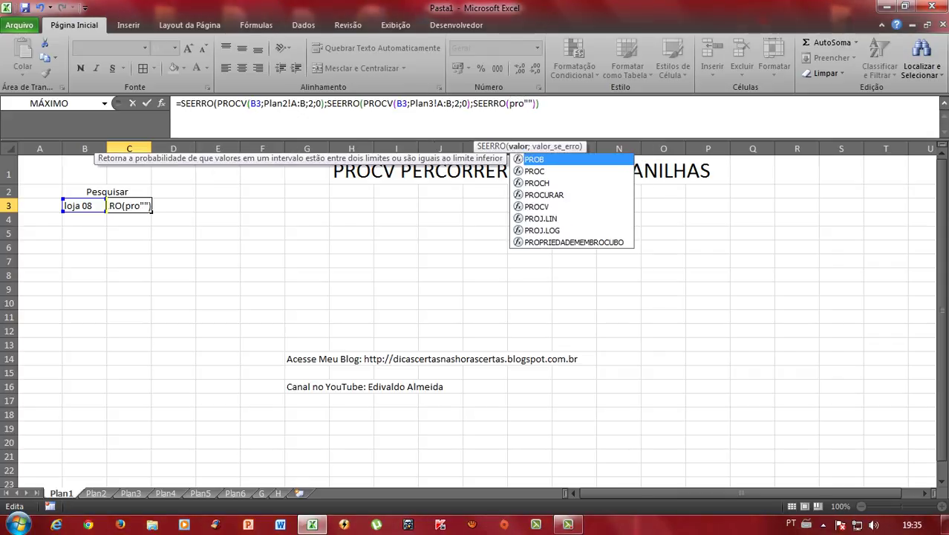
key(Down)
key(Down)
key(Down)
key(Tab)
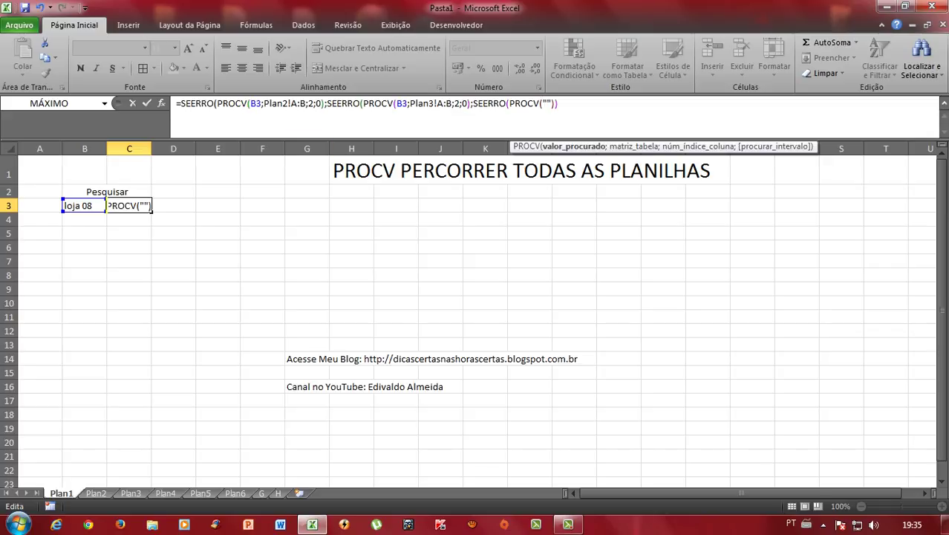
click(85, 206)
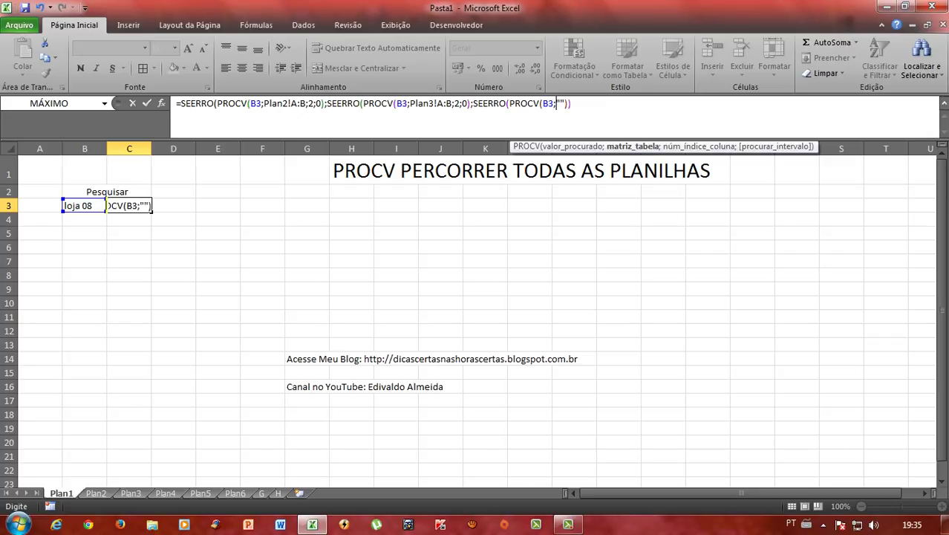
Complete the lookup arguments as Plan4!A:B;2;0, with uppercase column letters
text(;)
text(Plan)
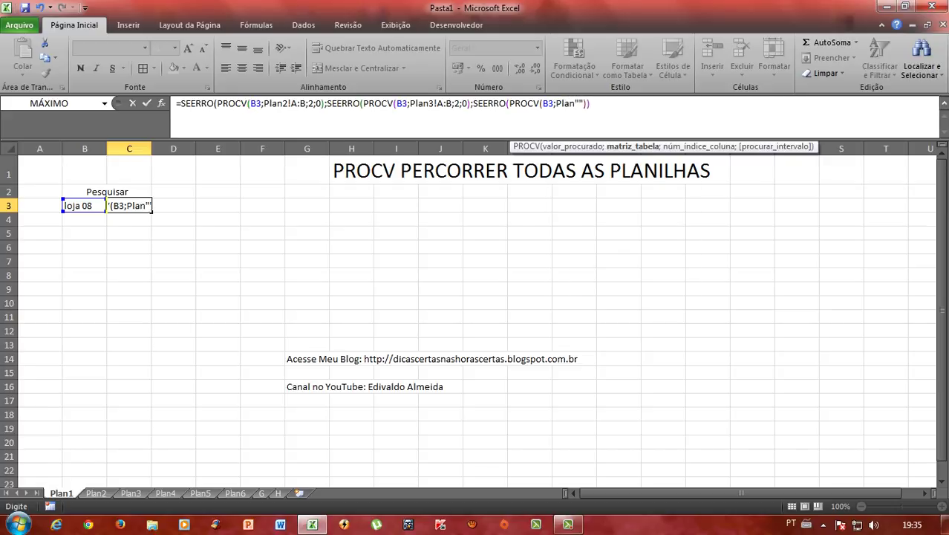
text(4)
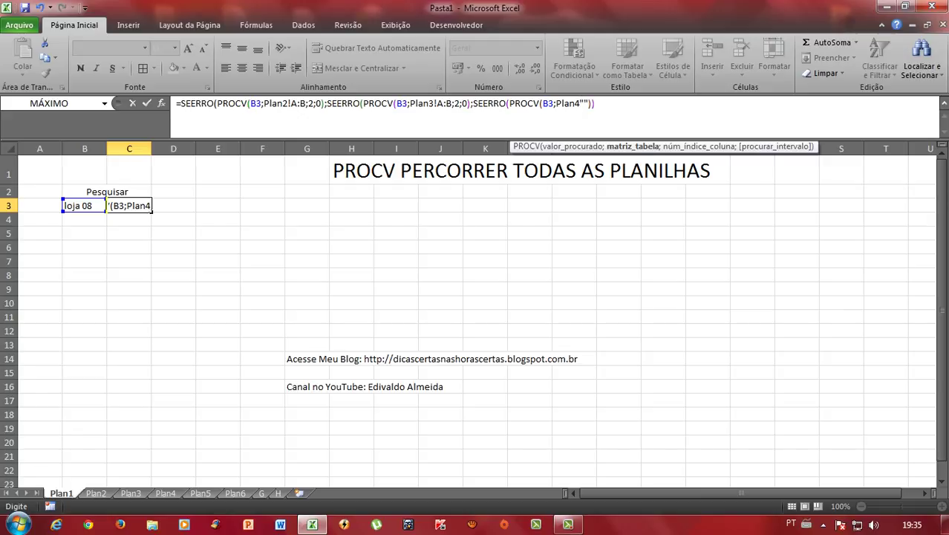
text(!)
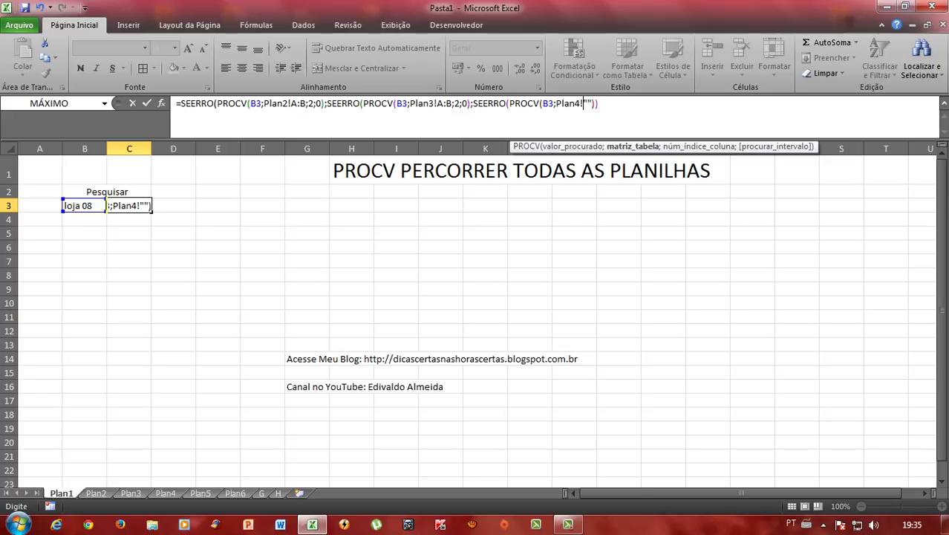
text(a:)
text(b)
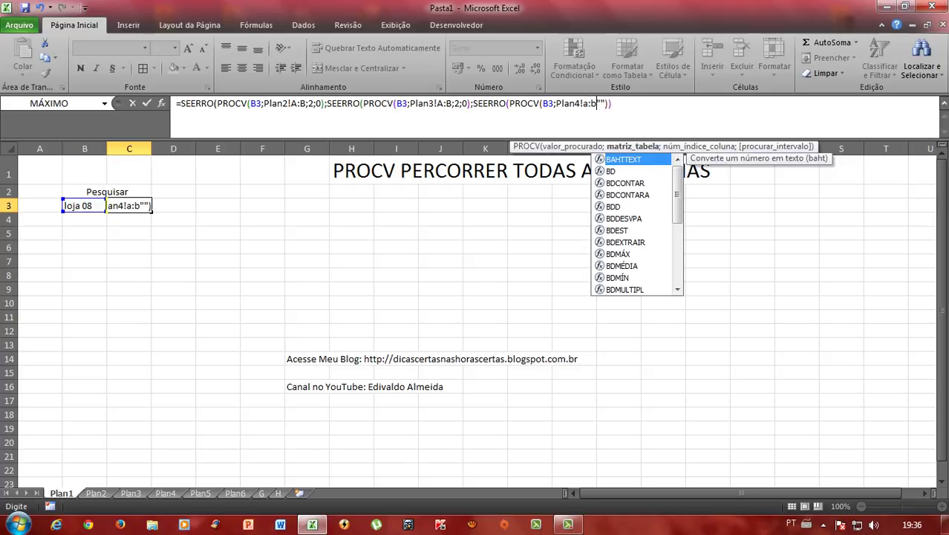
double_click(585, 103)
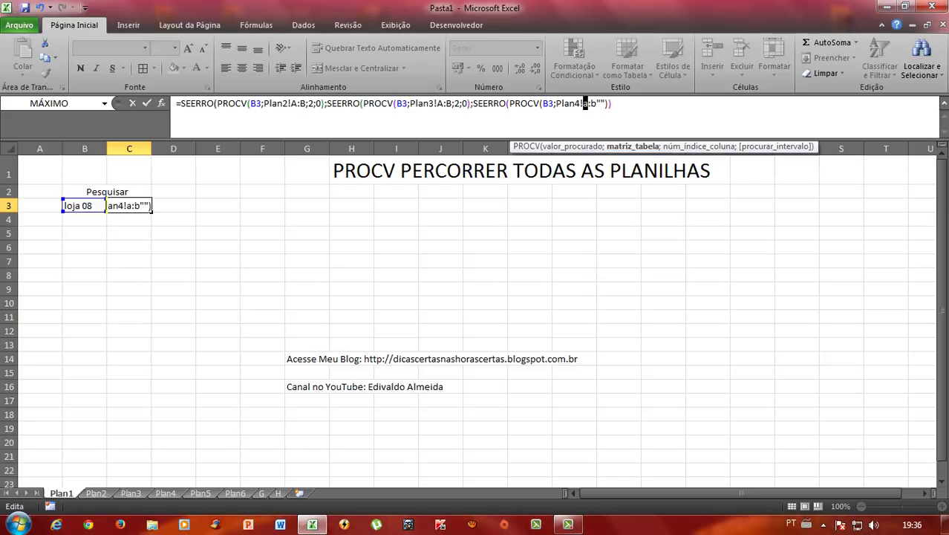
text(A)
double_click(595, 103)
text(B)
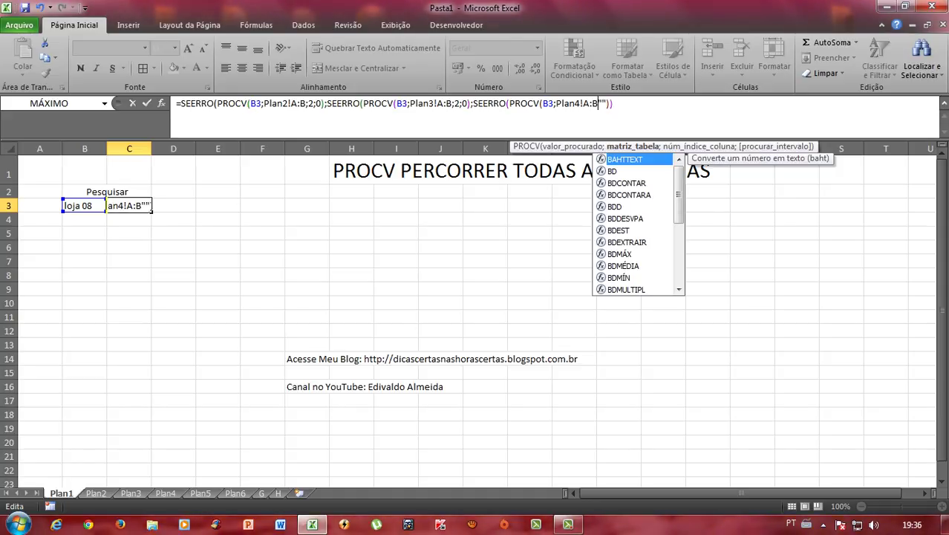
text(;)
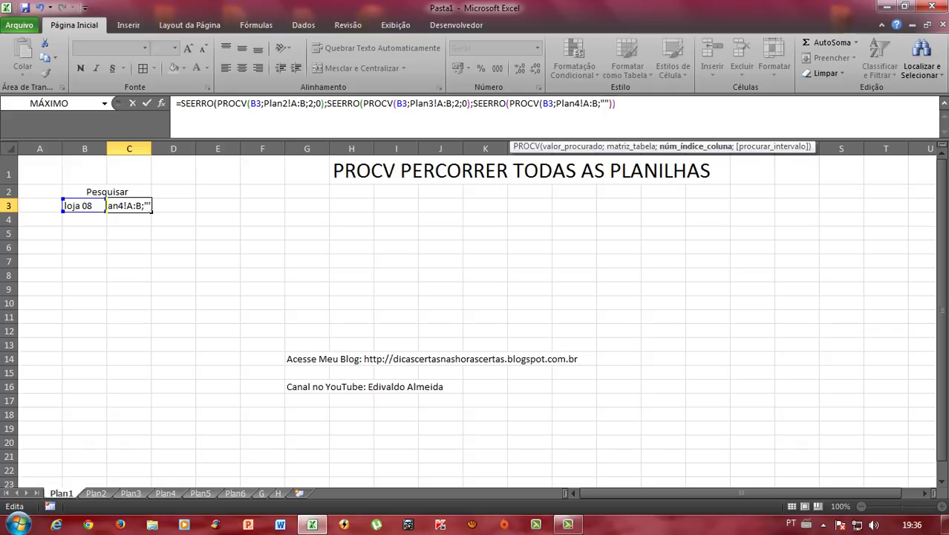
text(2;0);)
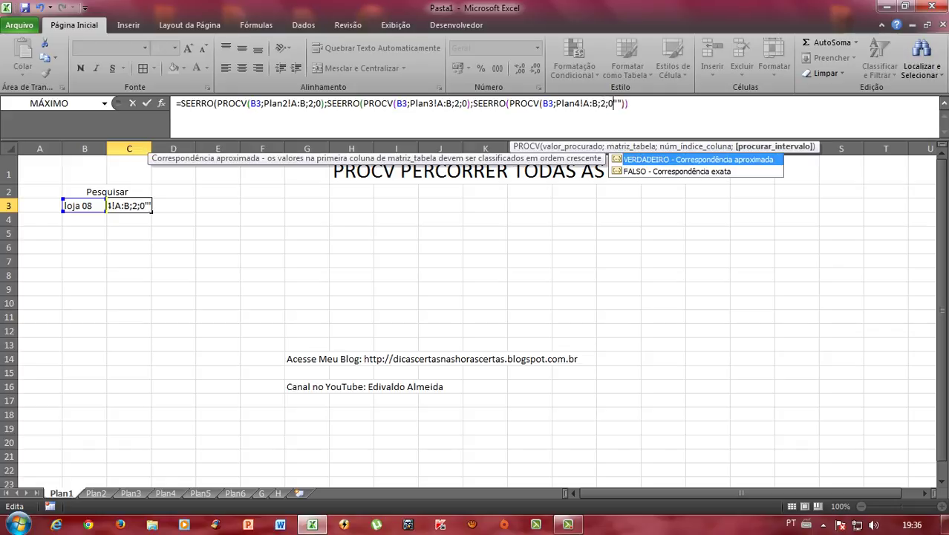
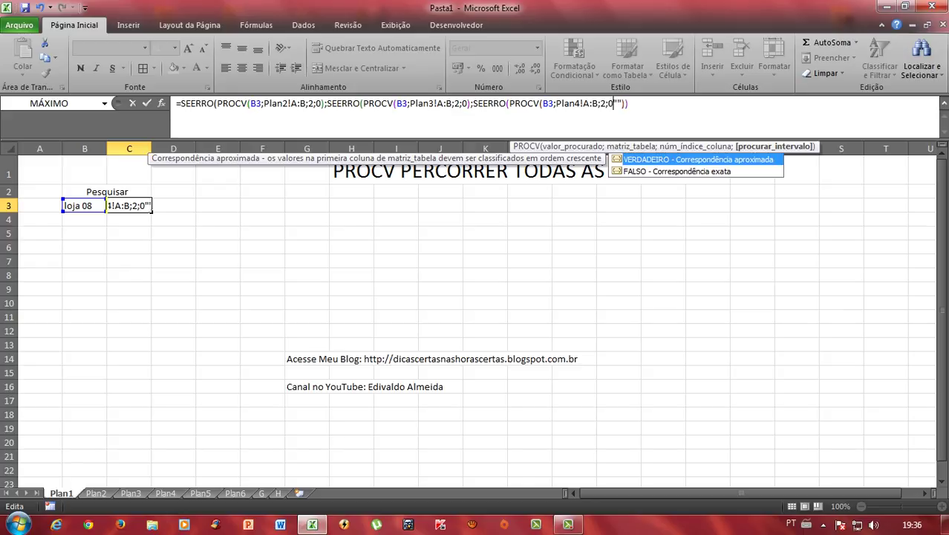
Complete the C3 SEERRO/PROCV formula with an empty "" fallback so it returns 80 for loja 08
text())
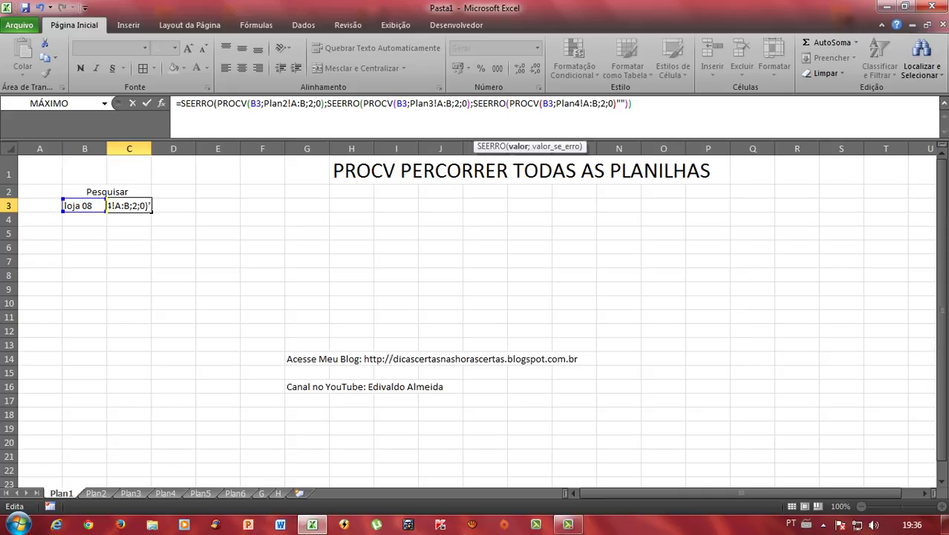
text(;"")
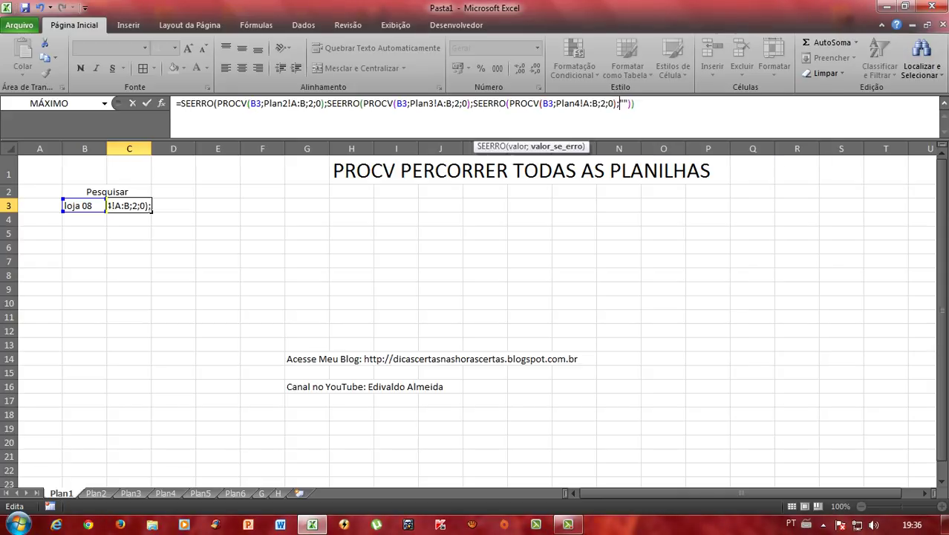
text())
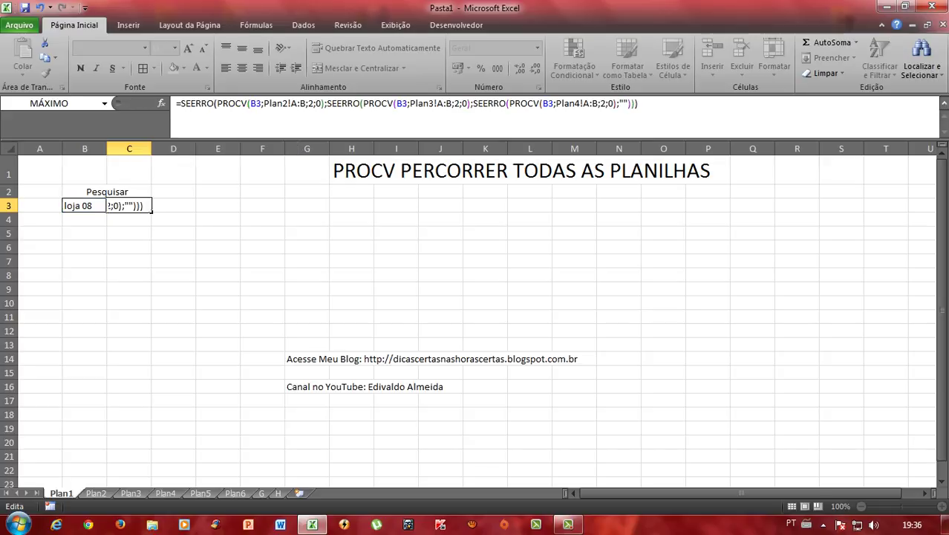
key(Return)
Review the C3 formula and the loja 15 entry on the Plan4 sheet
click(129, 205)
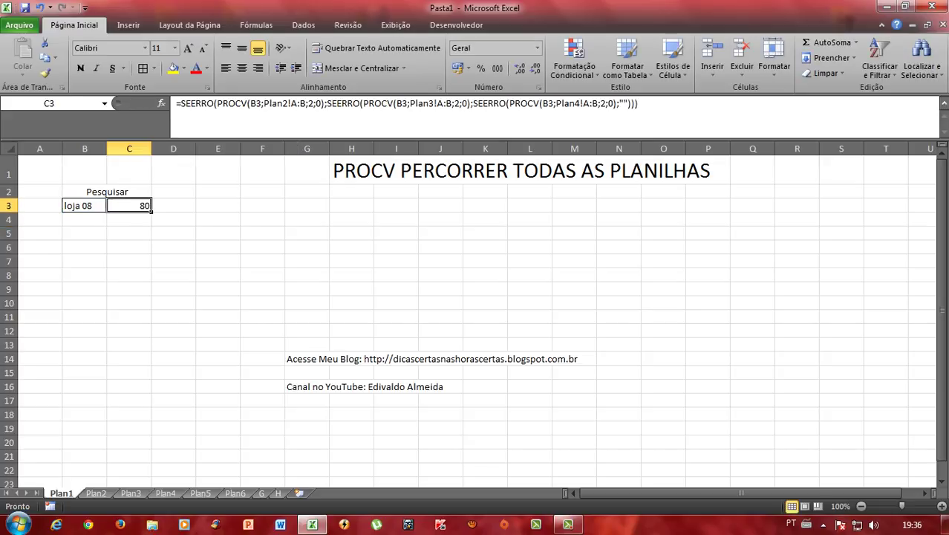
click(85, 205)
click(173, 482)
click(165, 493)
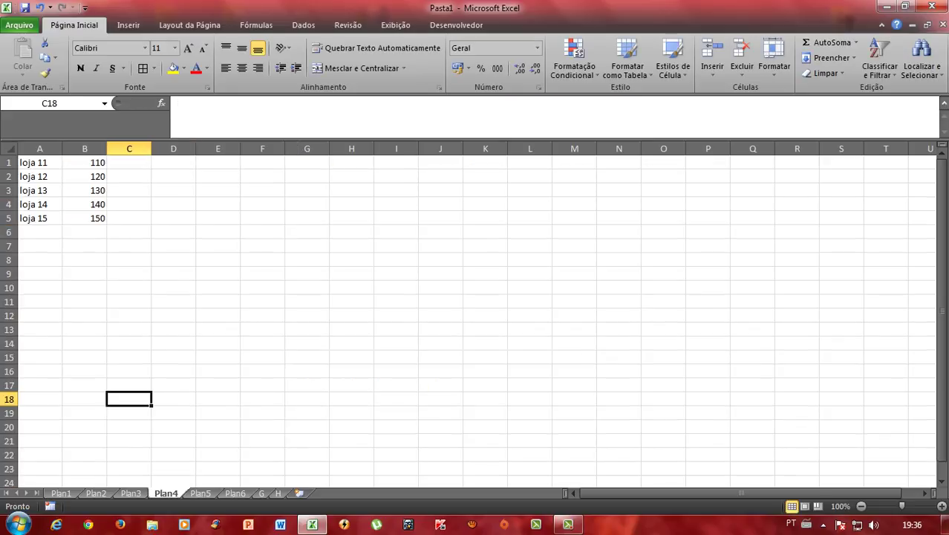
click(84, 246)
click(40, 218)
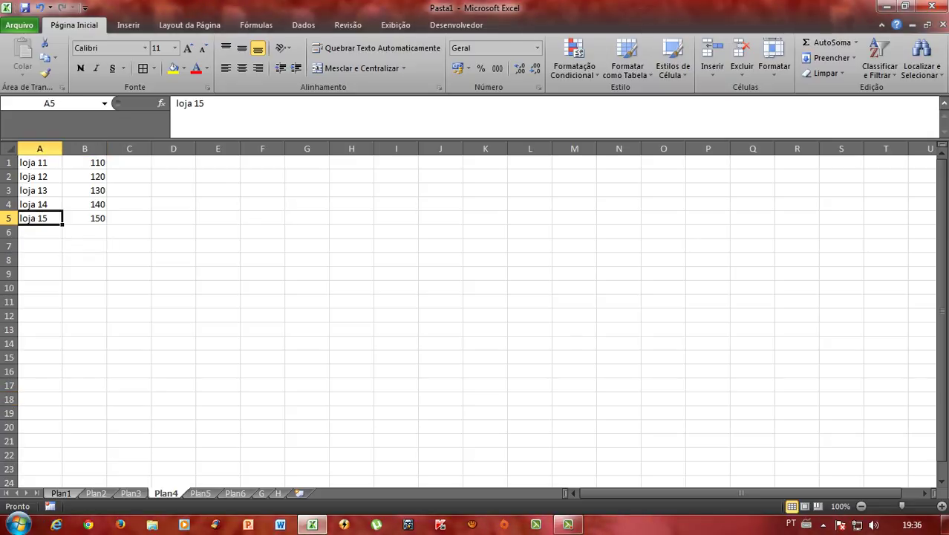
click(61, 493)
Change the B3 search value from loja 08 to loja 15 and confirm C3 returns 150
click(85, 206)
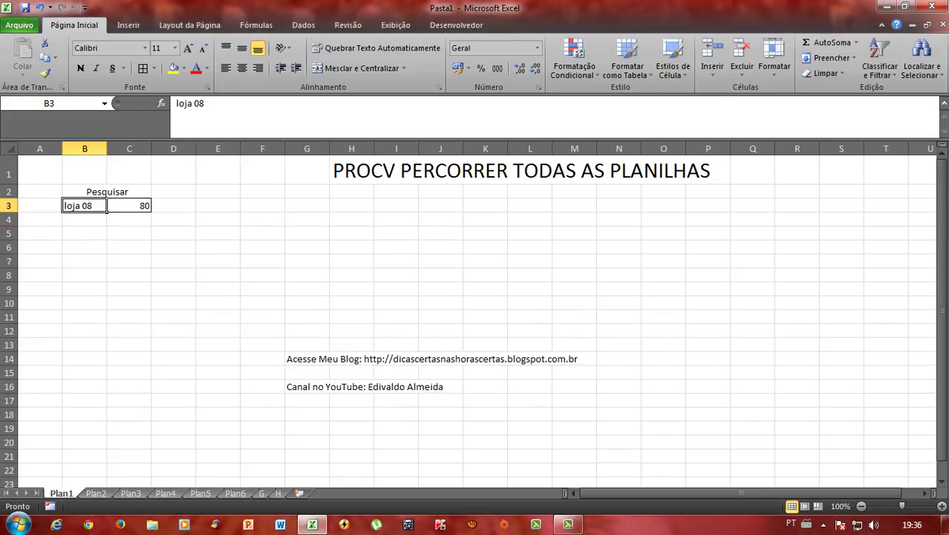
double_click(106, 210)
key(shift+Left)
key(shift+Left)
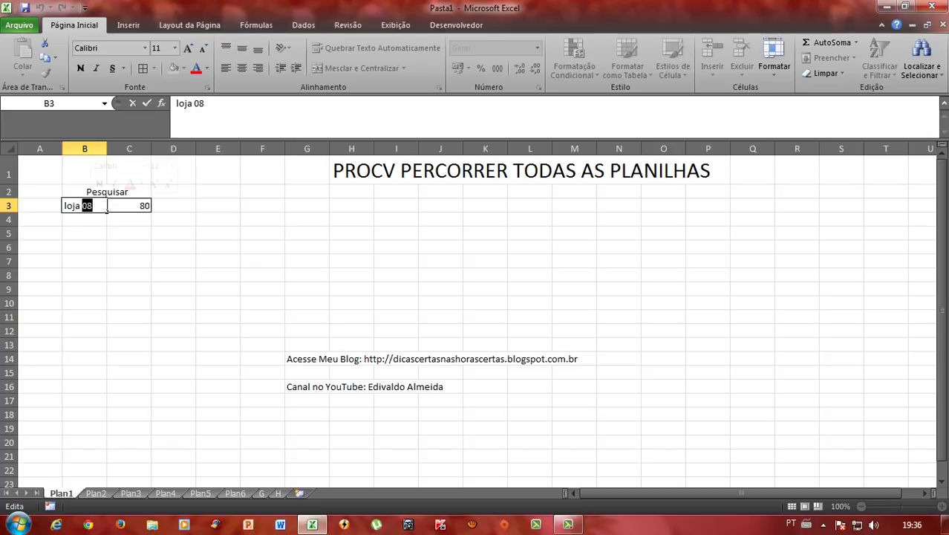
text(15)
click(128, 274)
click(134, 206)
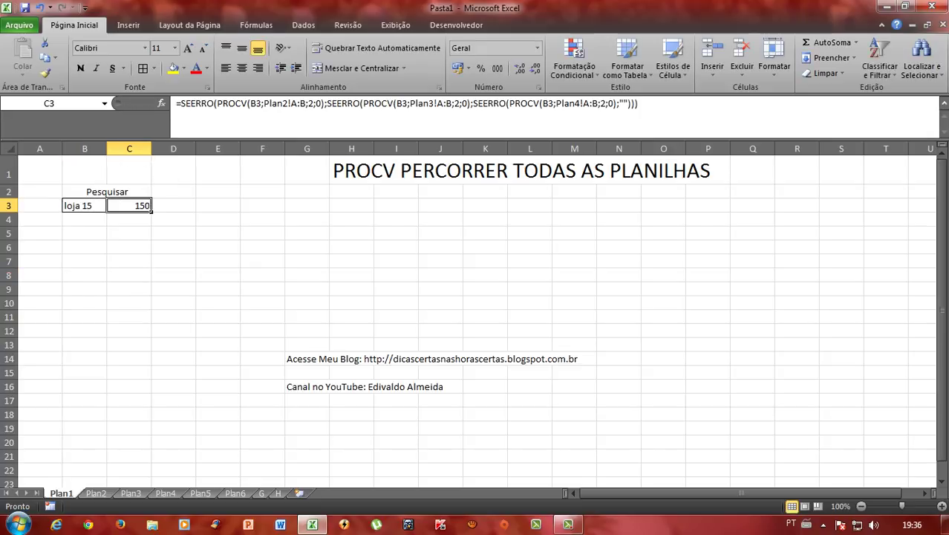
Check the Plan2 data, then recheck the C3 formula and reselect search cell B3
click(173, 399)
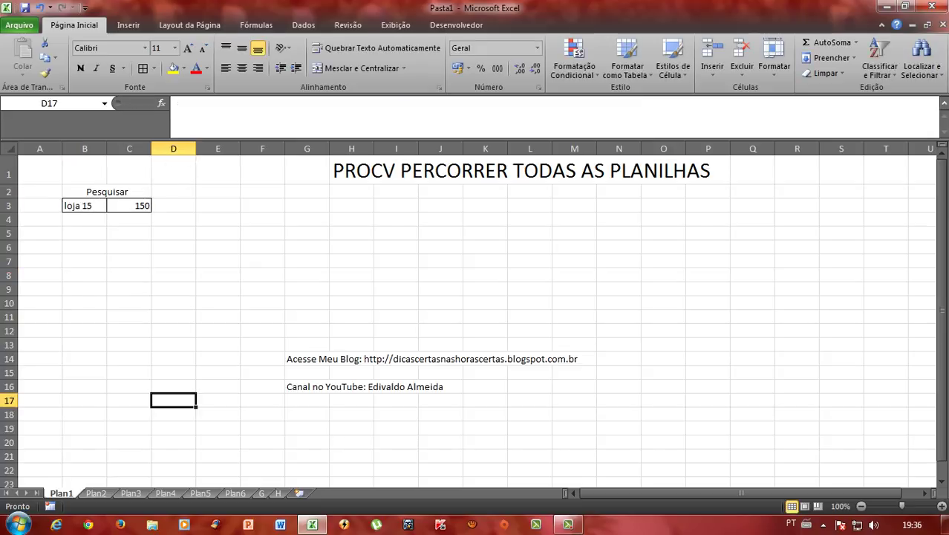
click(95, 493)
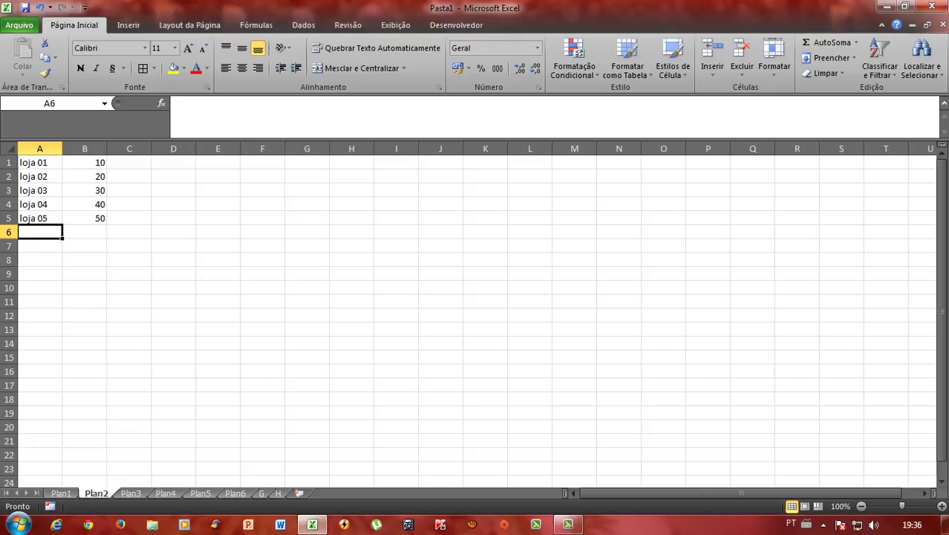
key(ctrl+Page_Up)
click(119, 206)
click(104, 207)
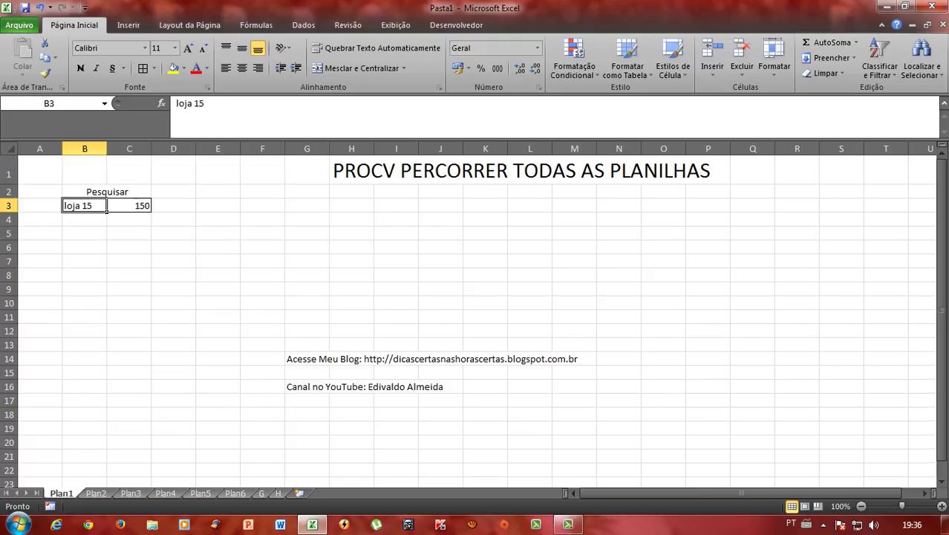
click(110, 206)
click(104, 208)
click(129, 247)
click(145, 208)
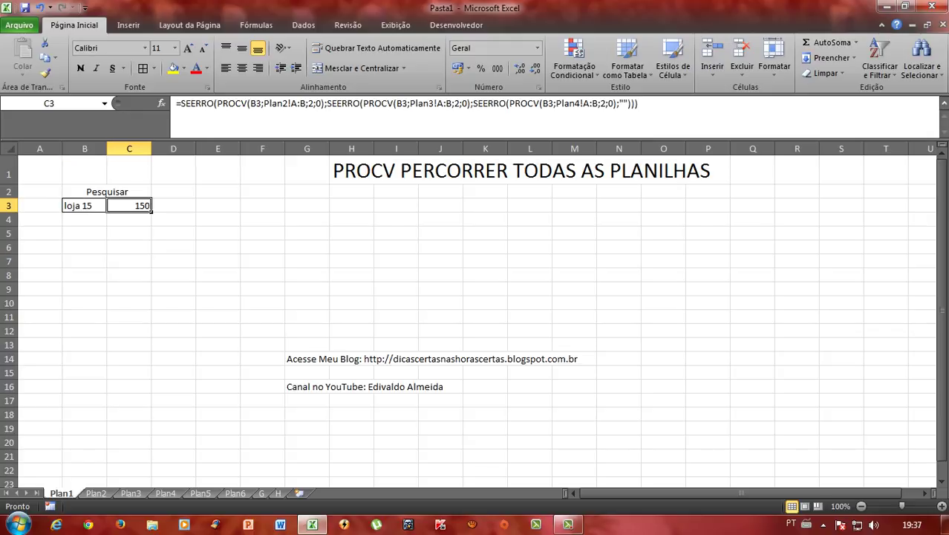
click(167, 247)
click(104, 208)
key(Delete)
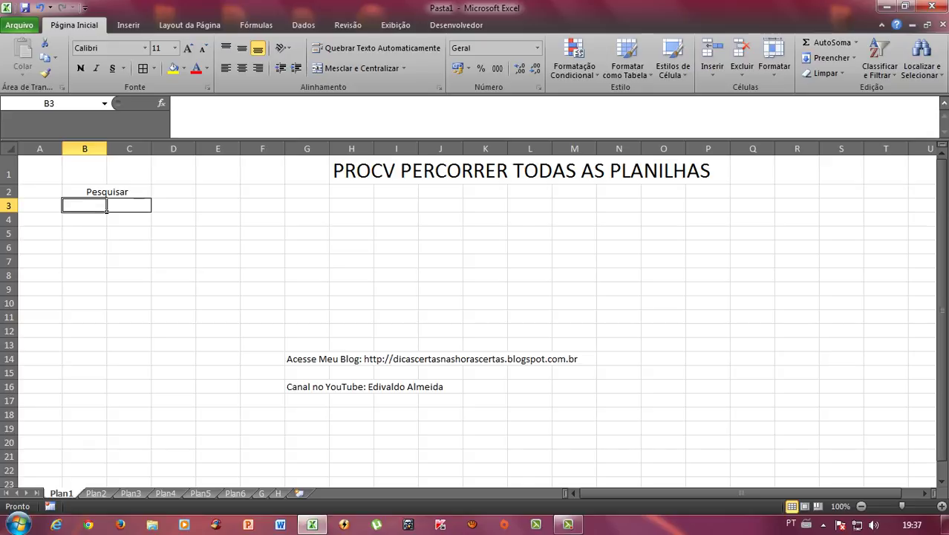
click(129, 234)
click(111, 192)
click(129, 219)
click(129, 206)
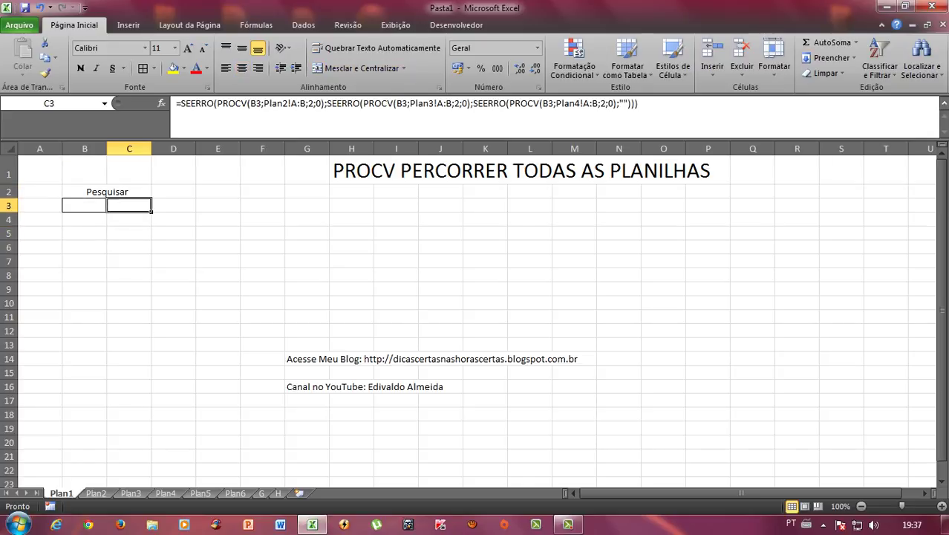
click(619, 104)
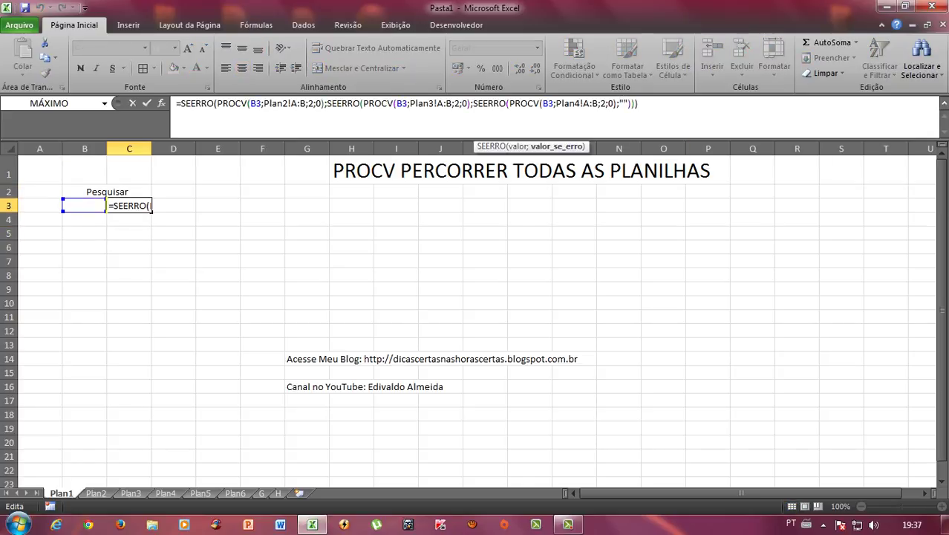
text(N)
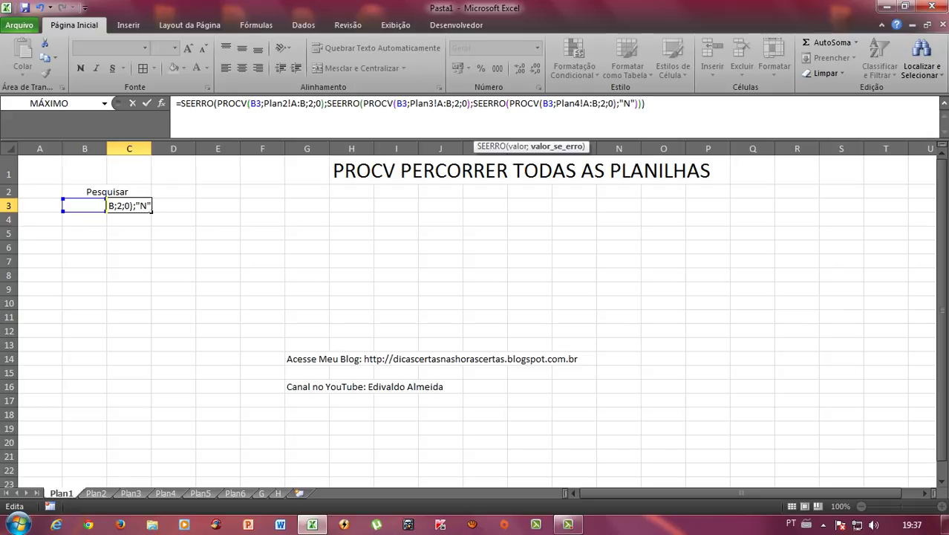
text(N)
key(BackSpace)
key(BackSpace)
text(VAL)
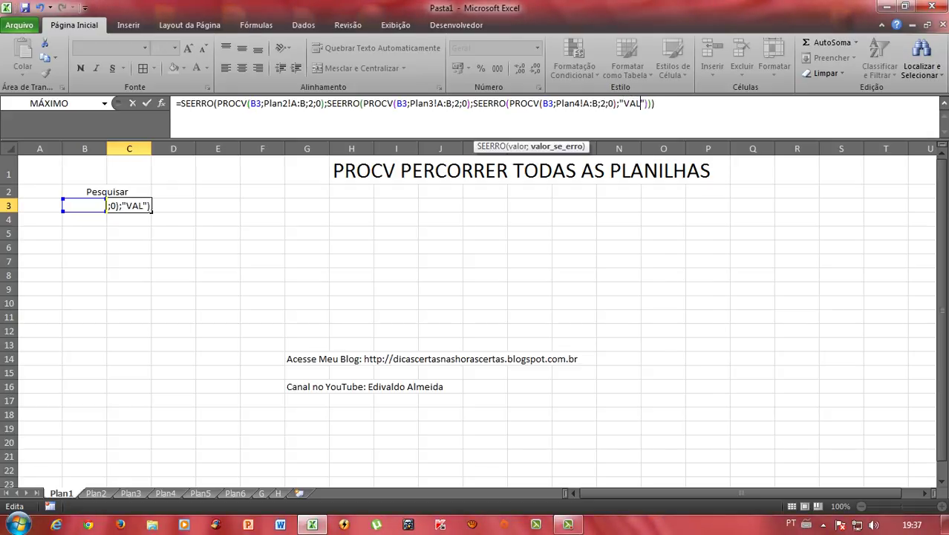
text(OR NÃ)
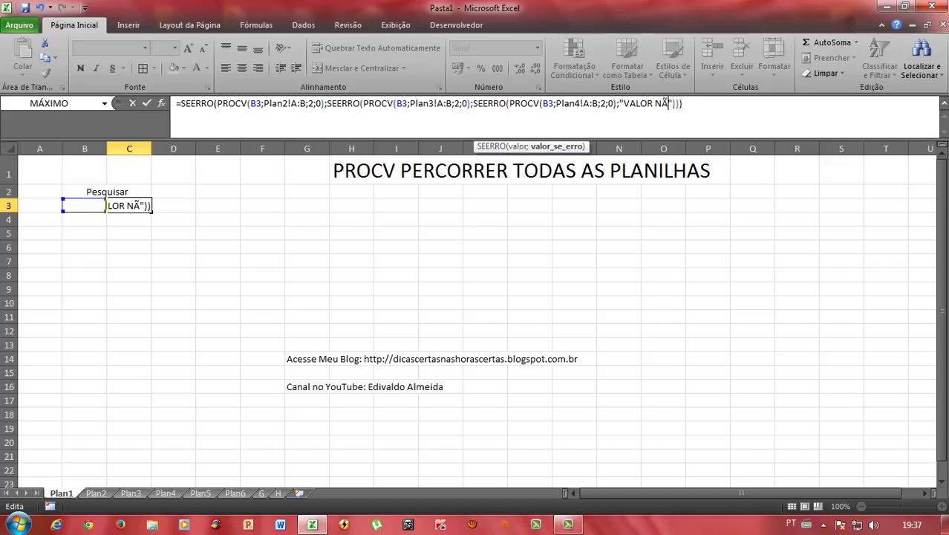
text(O)
key(BackSpace)
key(BackSpace)
key(BackSpace)
key(BackSpace)
key(BackSpace)
key(BackSpace)
key(BackSpace)
key(BackSpace)
key(BackSpace)
key(BackSpace)
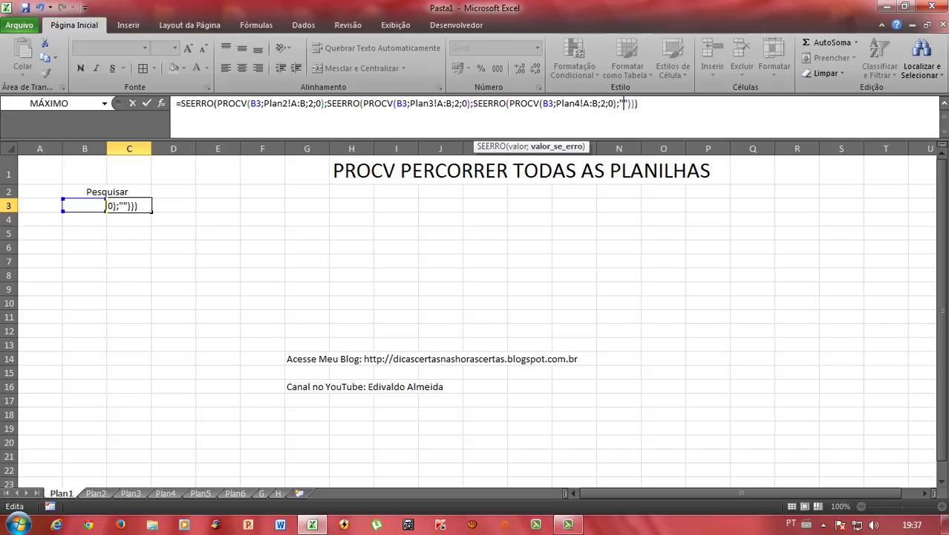
click(173, 261)
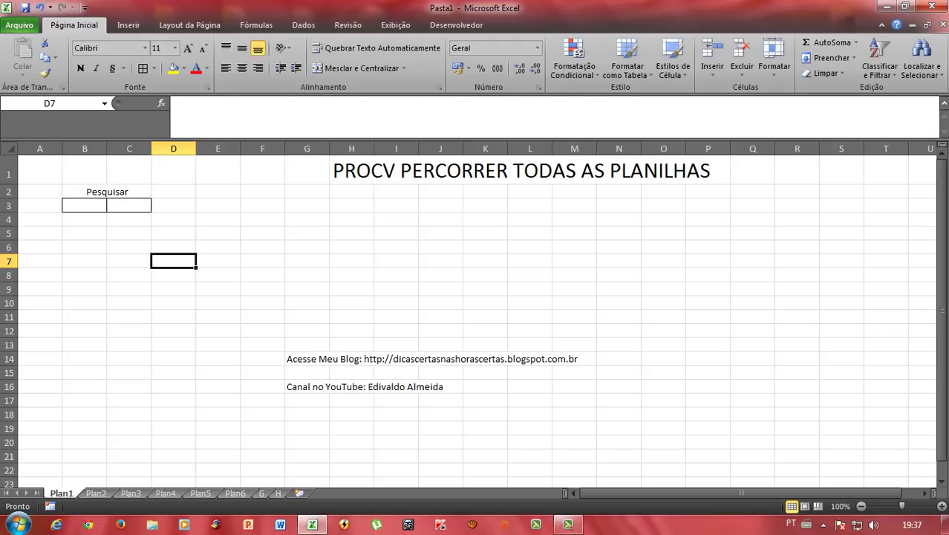
click(129, 206)
click(84, 206)
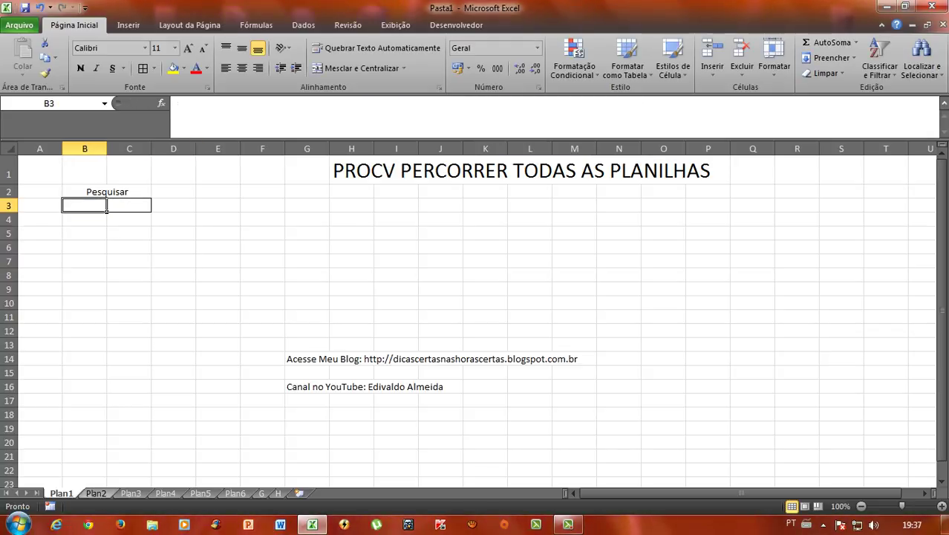
Copy the loja 05 entry from the Plan2 sheet
key(Down)
key(Down)
key(Right)
key(Left)
key(Up)
key(Up)
click(96, 493)
key(Up)
key(ctrl+c)
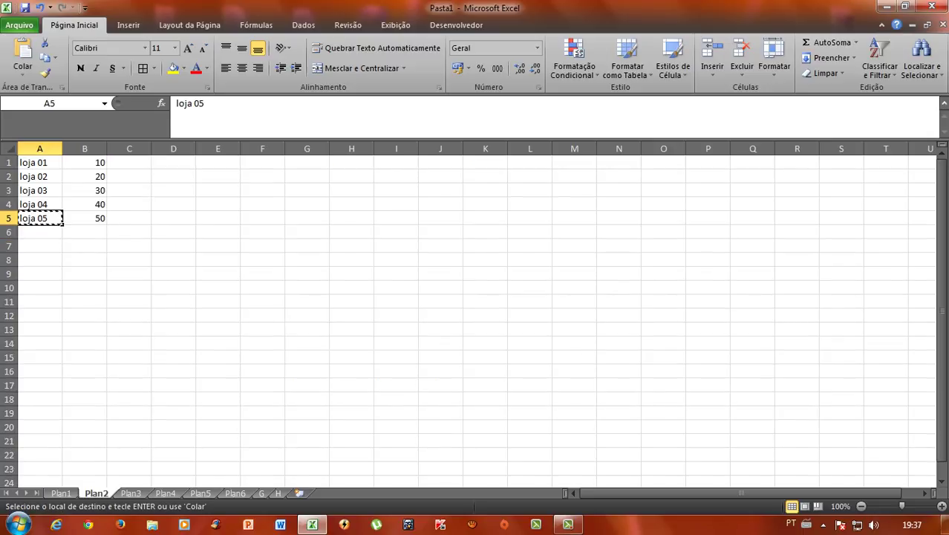
Paste loja 05 into Plan1 cell B3 so the C3 lookup returns 50
click(61, 493)
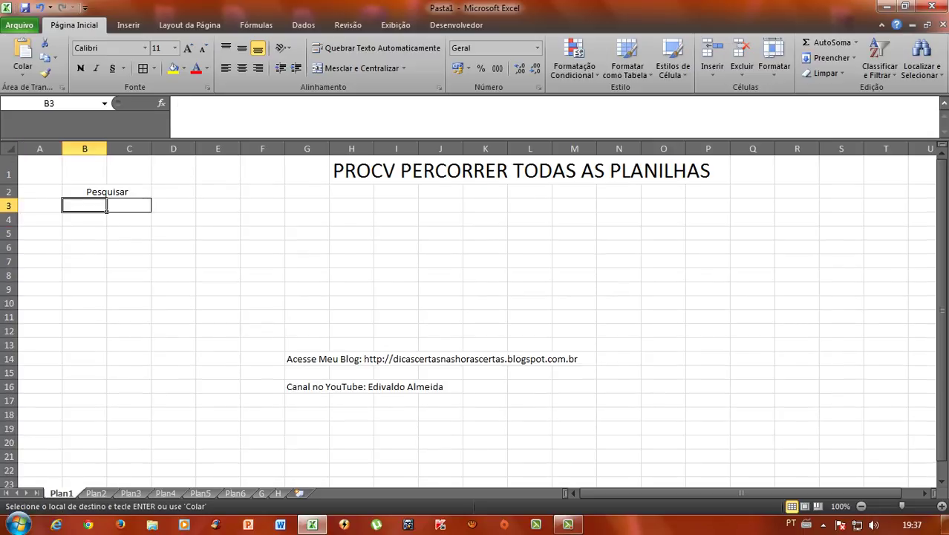
right_click(107, 208)
click(134, 260)
click(129, 247)
click(129, 205)
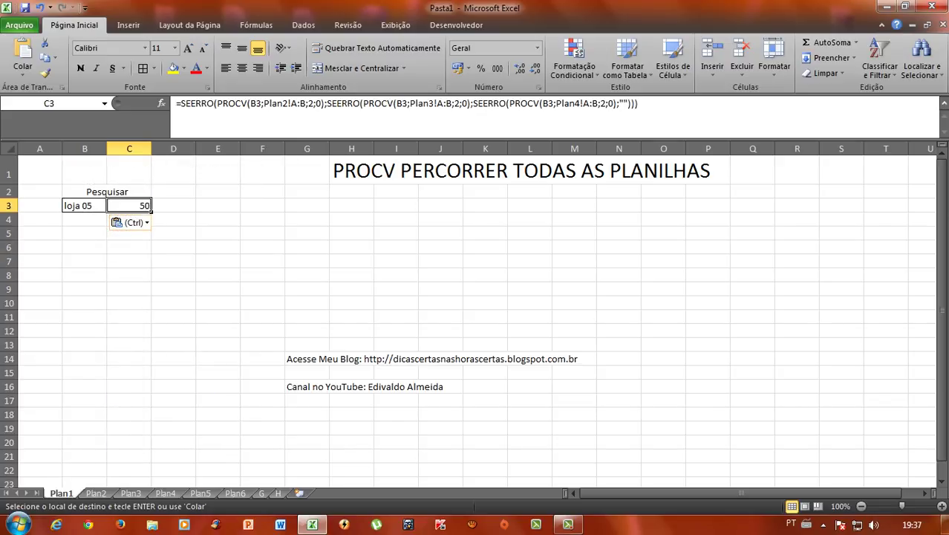
Review Plan2 and the other sheets, then return to Plan1 with B3 selected
click(96, 493)
click(128, 482)
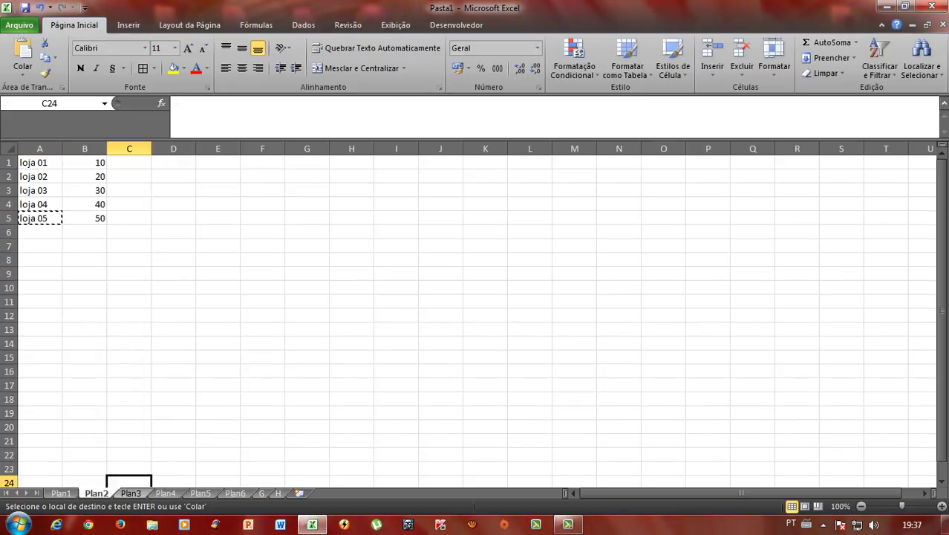
scroll(475, 319, down, 4)
click(61, 493)
click(128, 289)
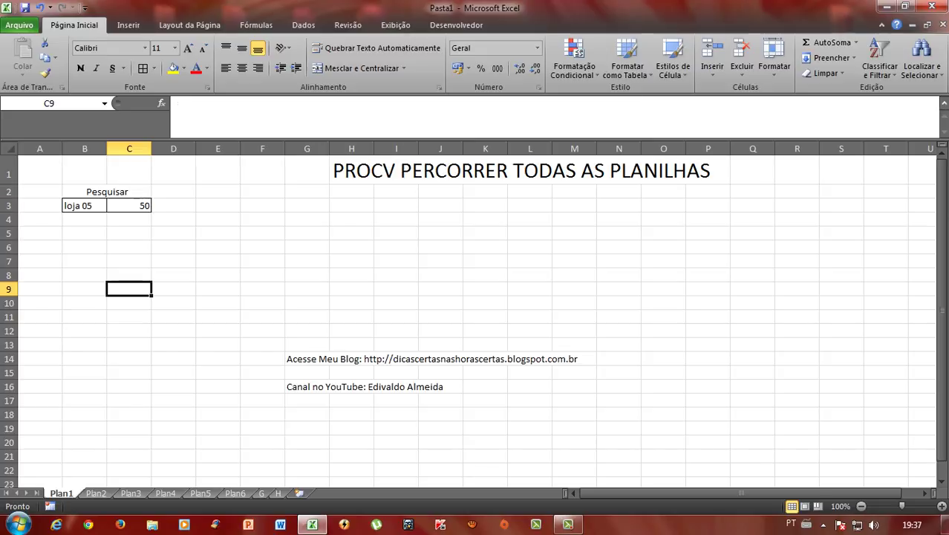
click(83, 206)
key(ctrl+Page_Down)
key(ctrl+Page_Down)
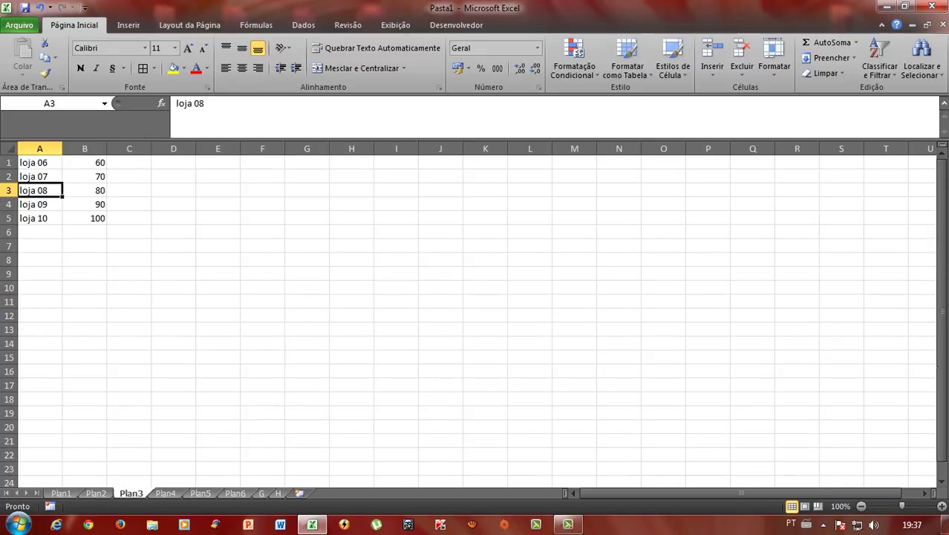
key(ctrl+Page_Down)
key(ctrl+Page_Down)
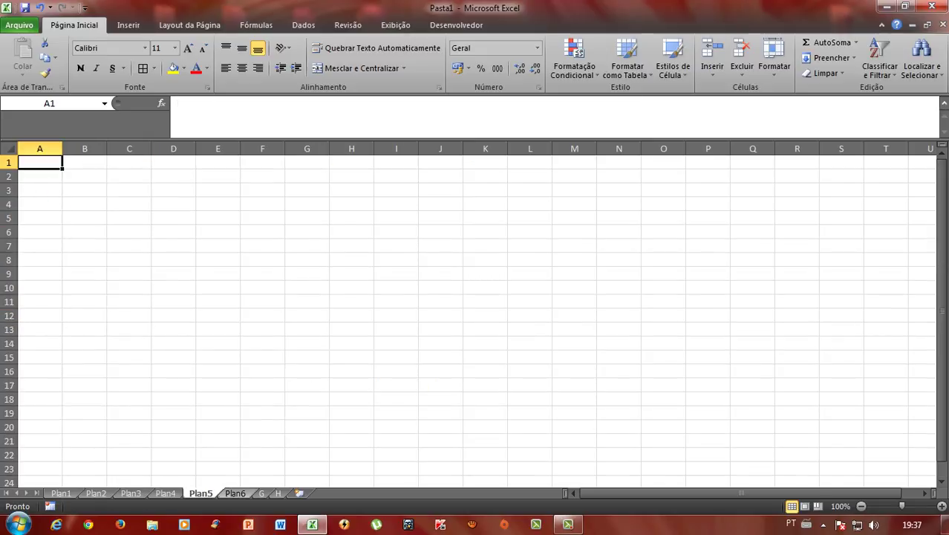
key(ctrl+Page_Up)
key(ctrl+Page_Up)
key(ctrl+Page_Up)
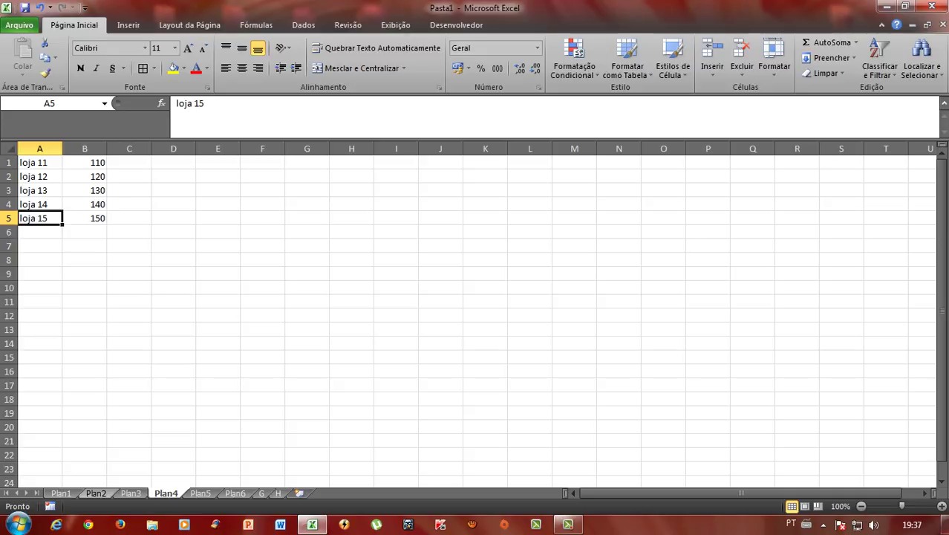
key(ctrl+Page_Up)
Apply All Borders to the Pesquisar block B2:C3
click(396, 261)
click(395, 171)
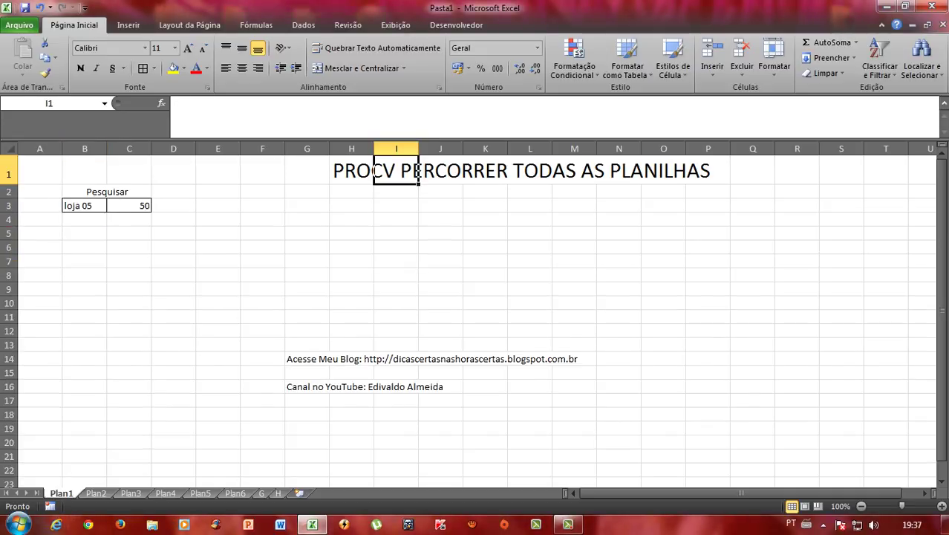
click(84, 205)
shift+click(129, 205)
drag(107, 191, 129, 205)
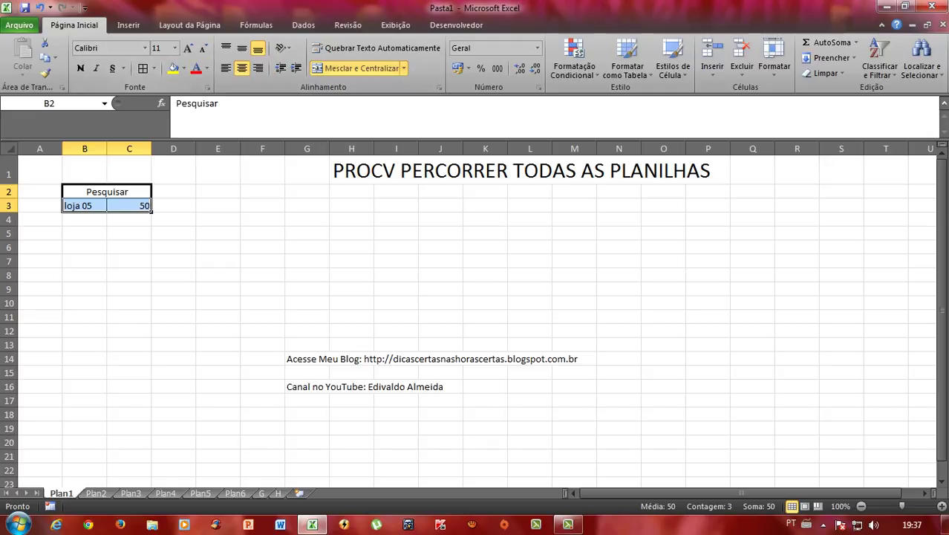
click(143, 67)
click(173, 289)
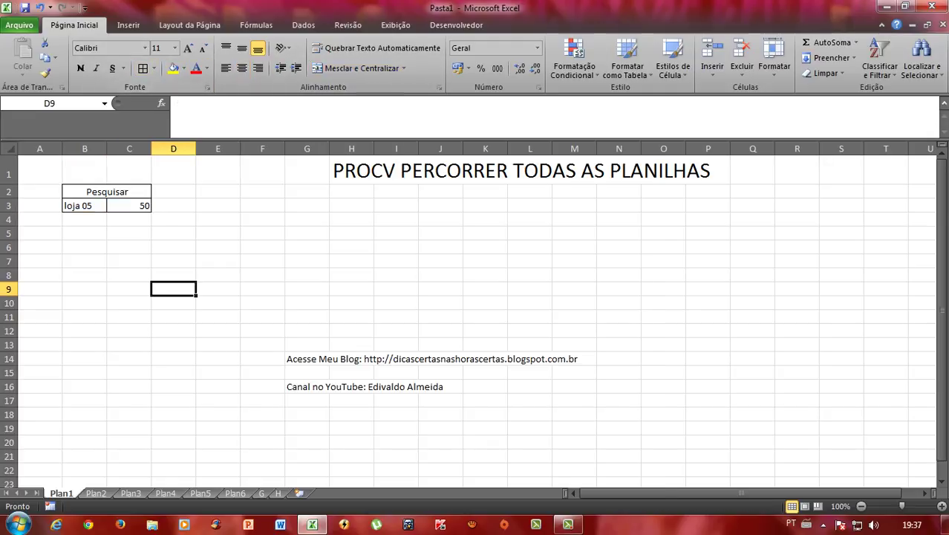
click(128, 205)
click(351, 171)
click(352, 317)
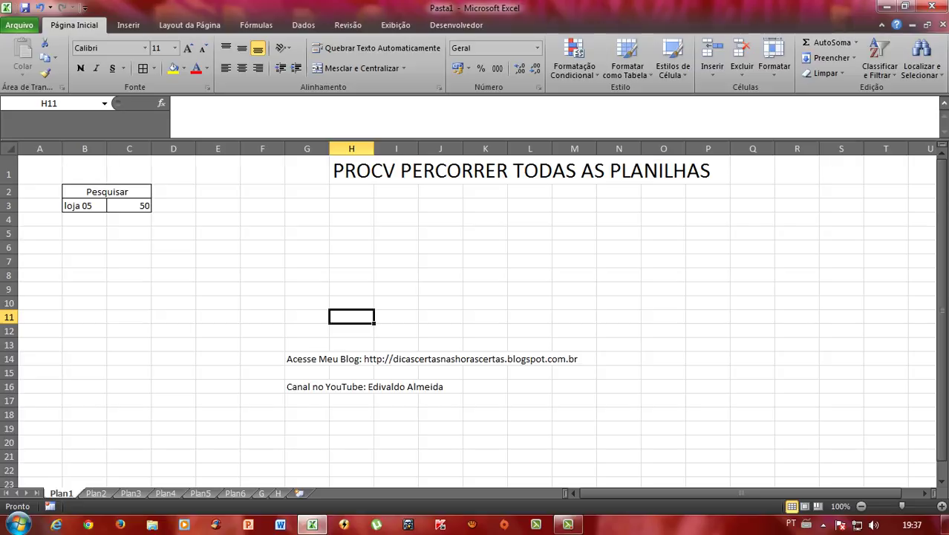
click(356, 173)
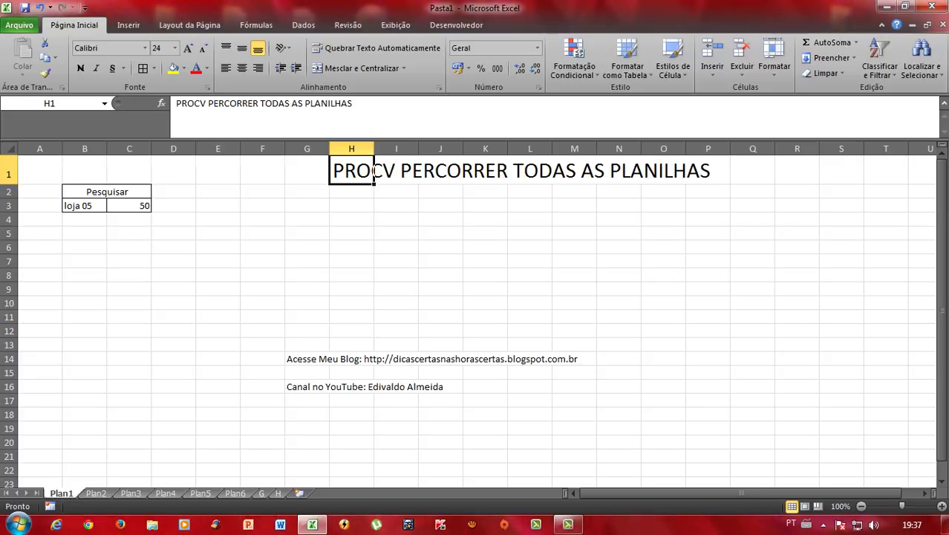
click(307, 359)
click(96, 493)
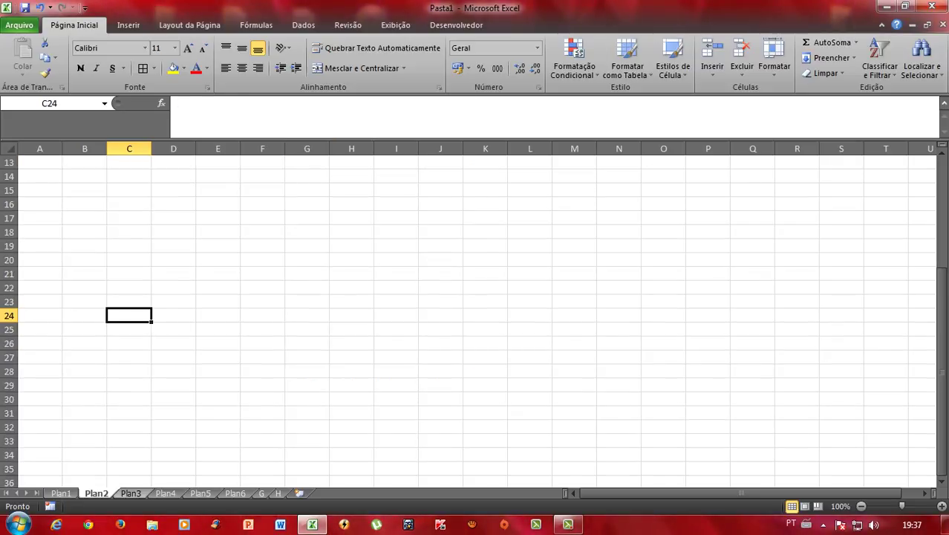
click(131, 493)
click(165, 493)
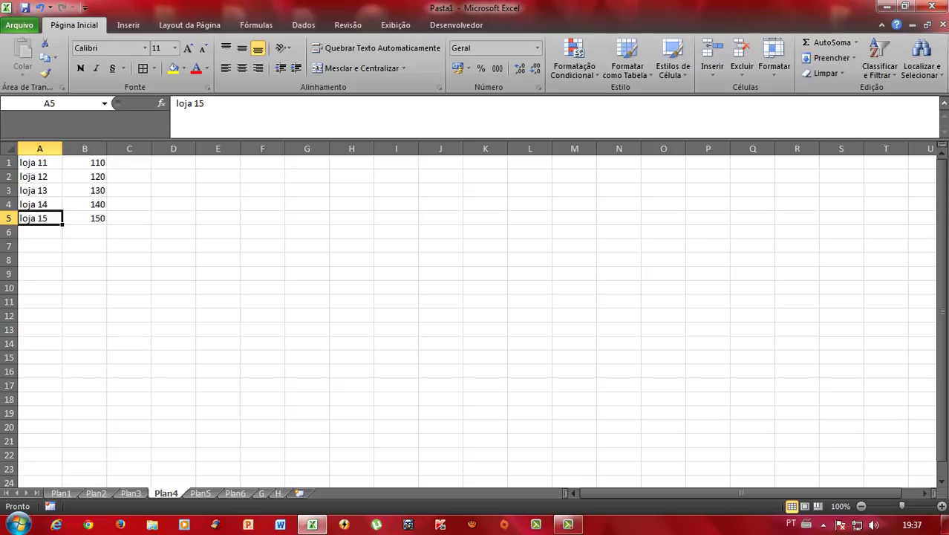
click(61, 493)
click(307, 302)
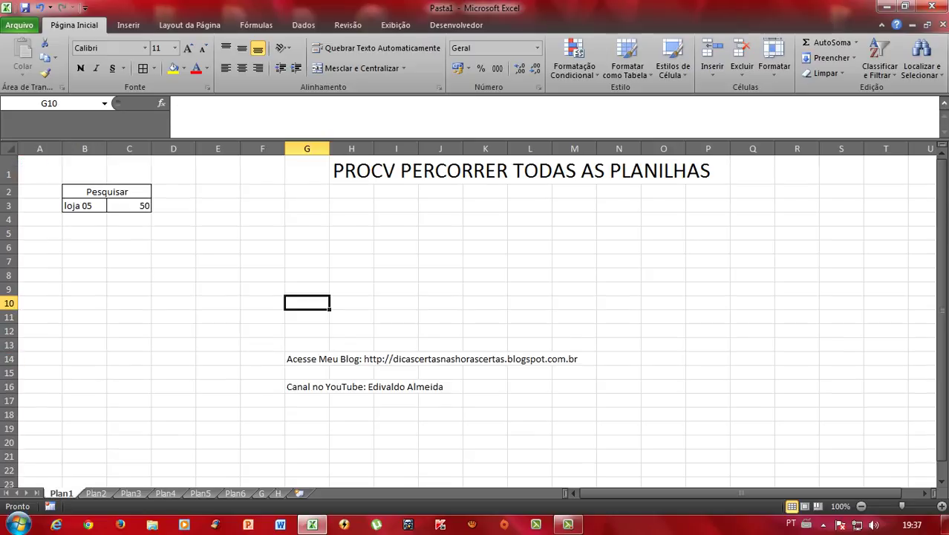
click(306, 171)
click(306, 359)
click(395, 192)
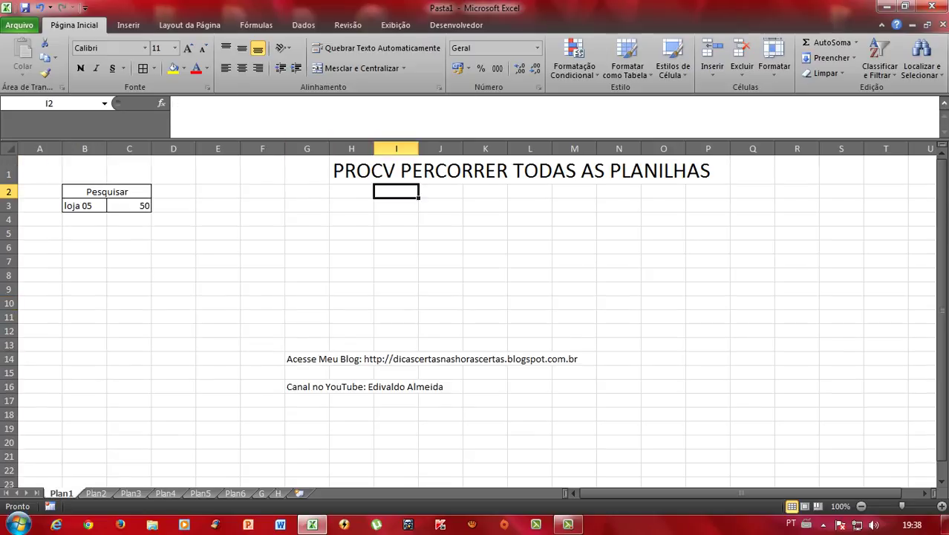
click(412, 171)
click(311, 371)
click(326, 360)
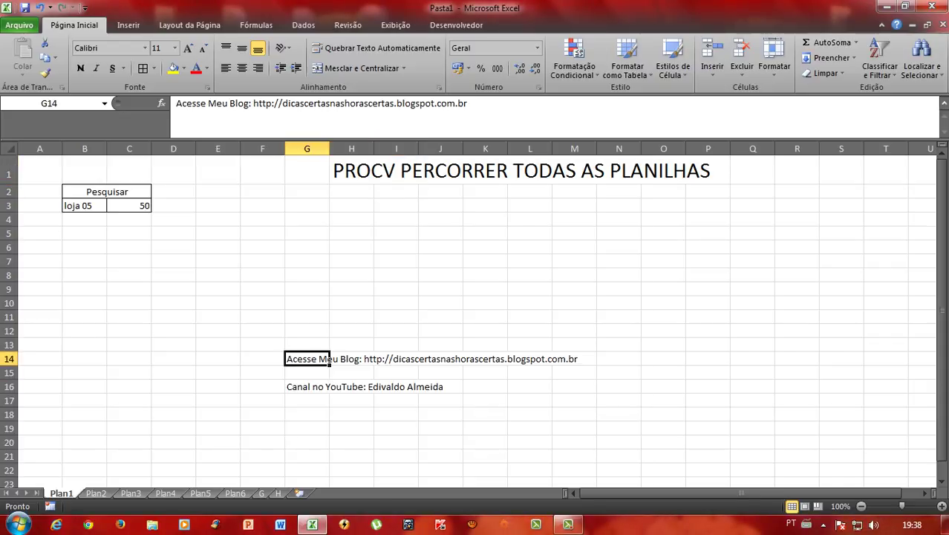
click(307, 171)
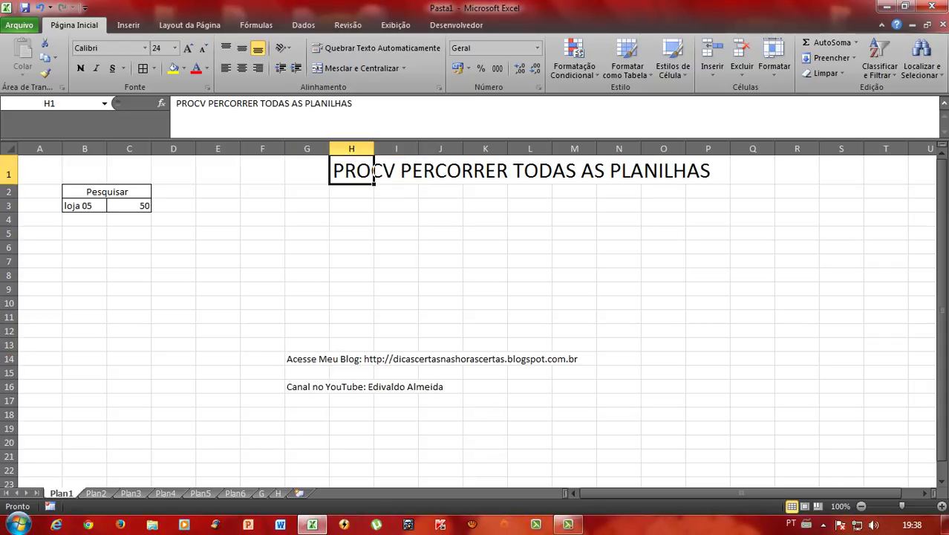
click(306, 275)
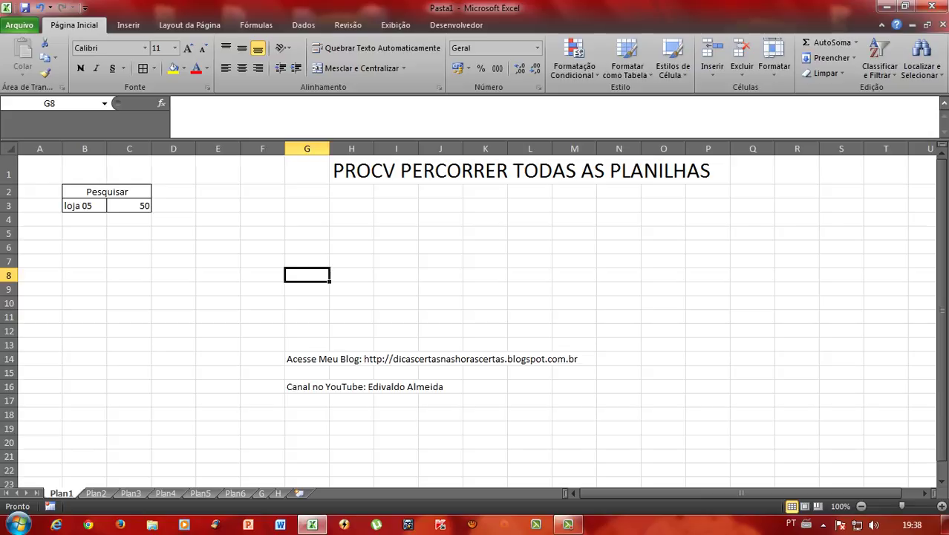
click(307, 358)
click(307, 386)
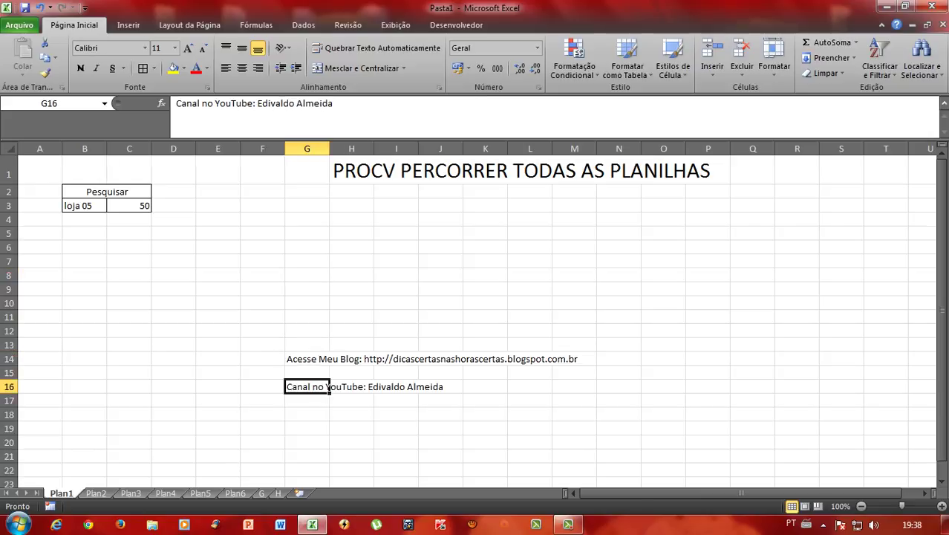
click(326, 173)
click(327, 372)
click(330, 359)
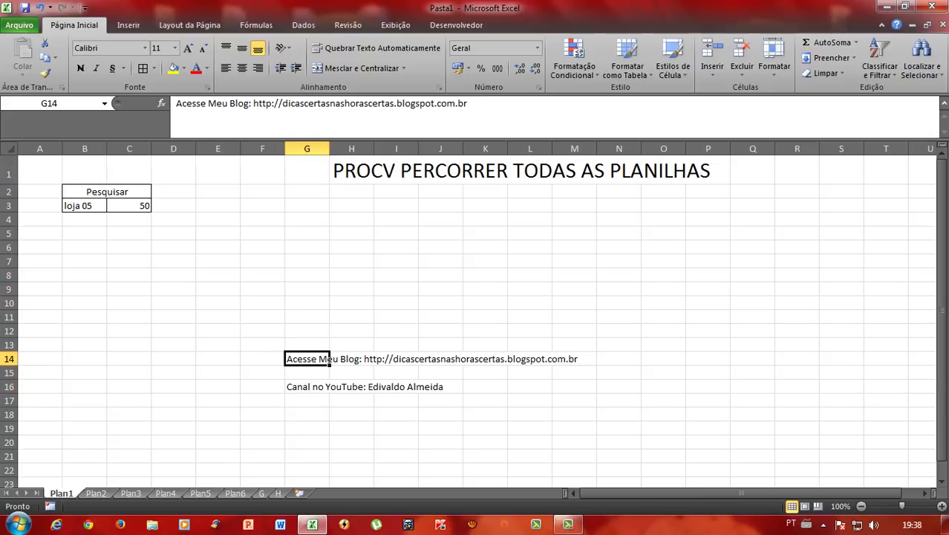
click(373, 177)
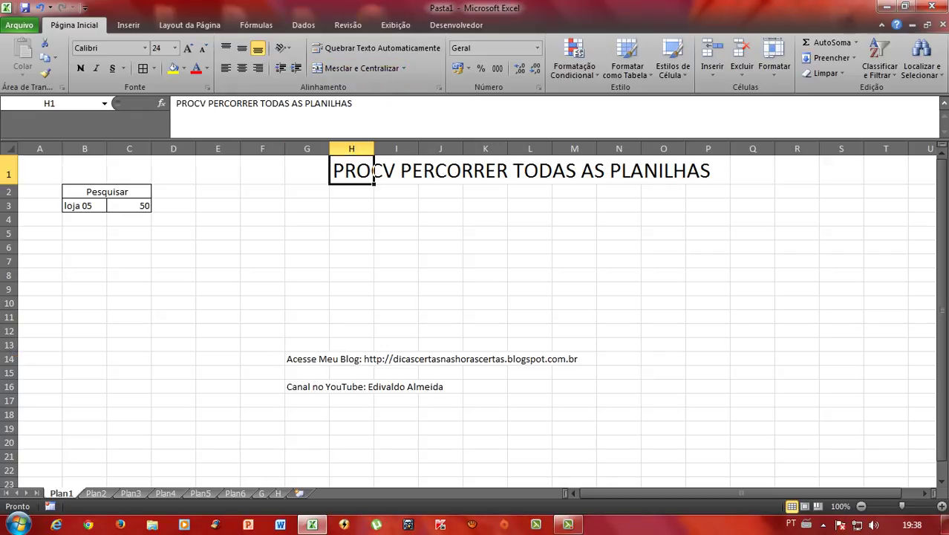
click(173, 261)
Fill the B3 series down to B12, adding loja 06 through loja 14
drag(218, 219, 217, 303)
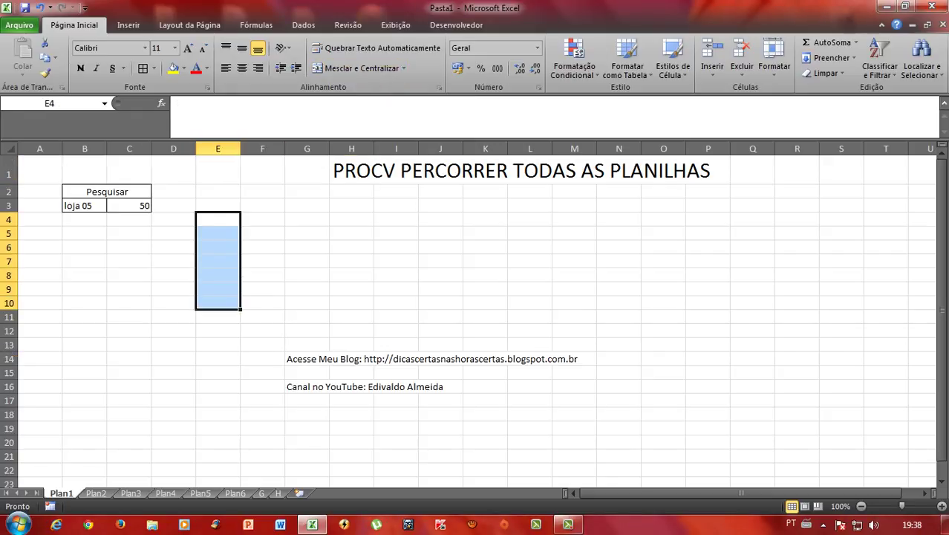
drag(85, 205, 84, 330)
click(128, 275)
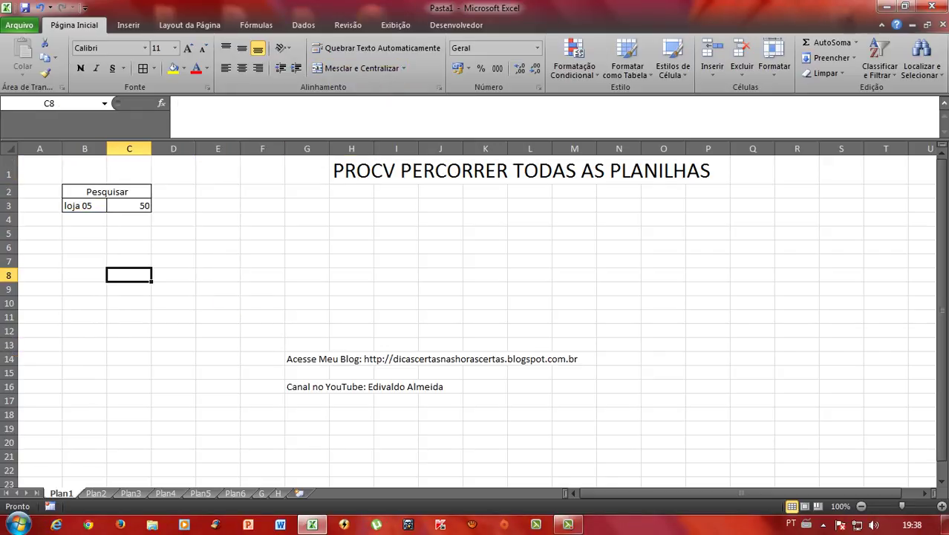
drag(84, 219, 84, 303)
drag(85, 205, 85, 331)
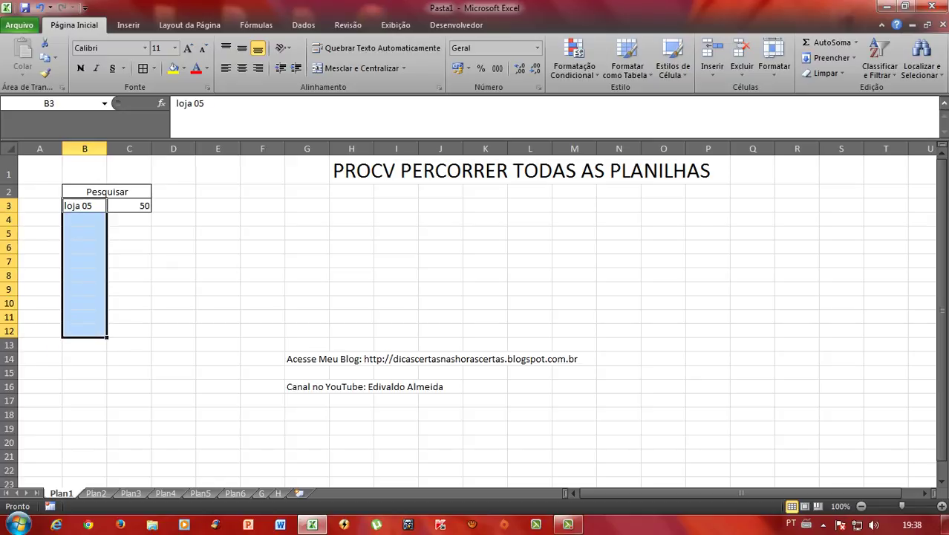
drag(84, 205, 84, 302)
click(84, 233)
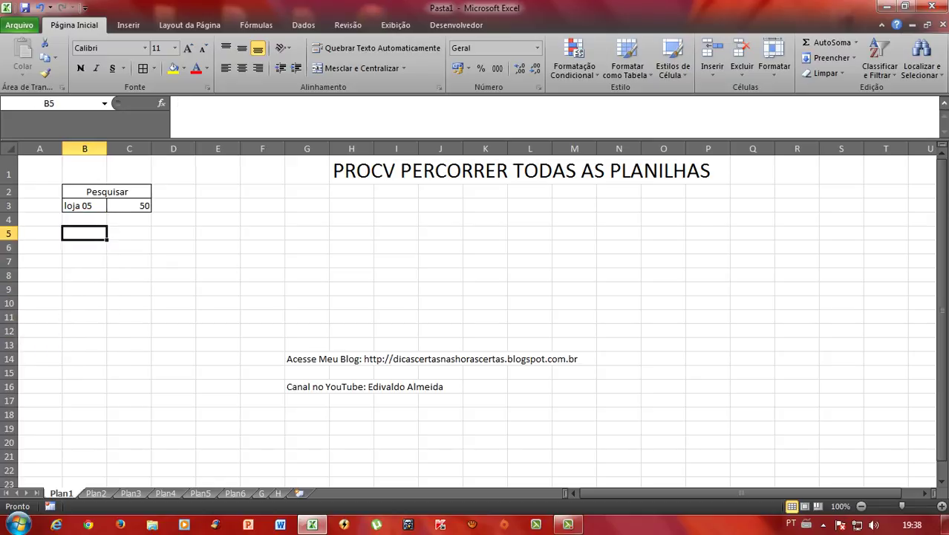
click(89, 206)
drag(107, 210, 106, 335)
Copy loja 05 from B3 into B8:B10
click(129, 289)
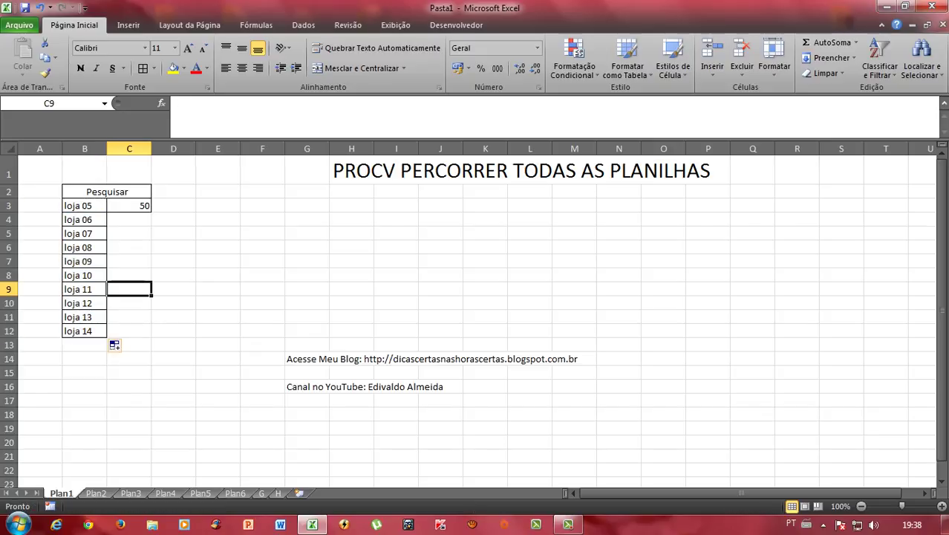
click(85, 247)
click(85, 206)
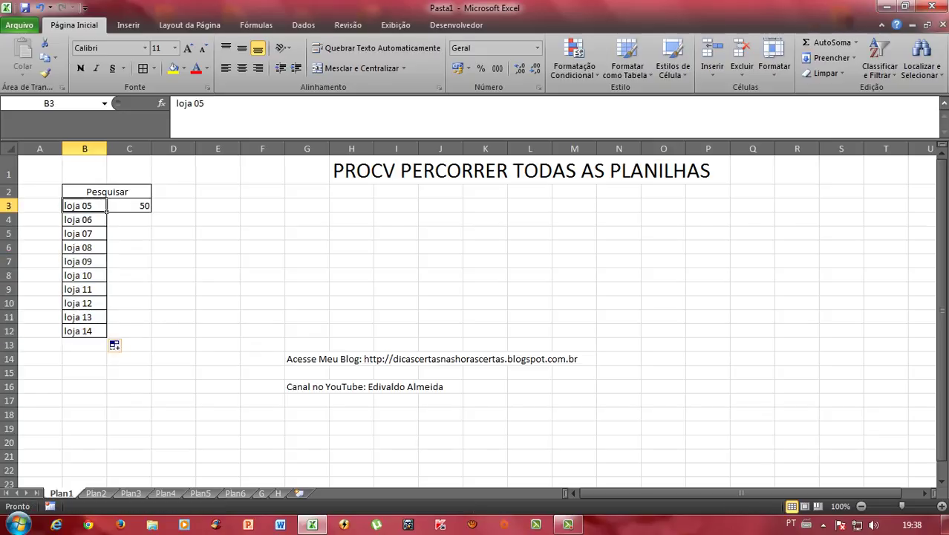
key(ctrl+c)
drag(85, 274, 85, 303)
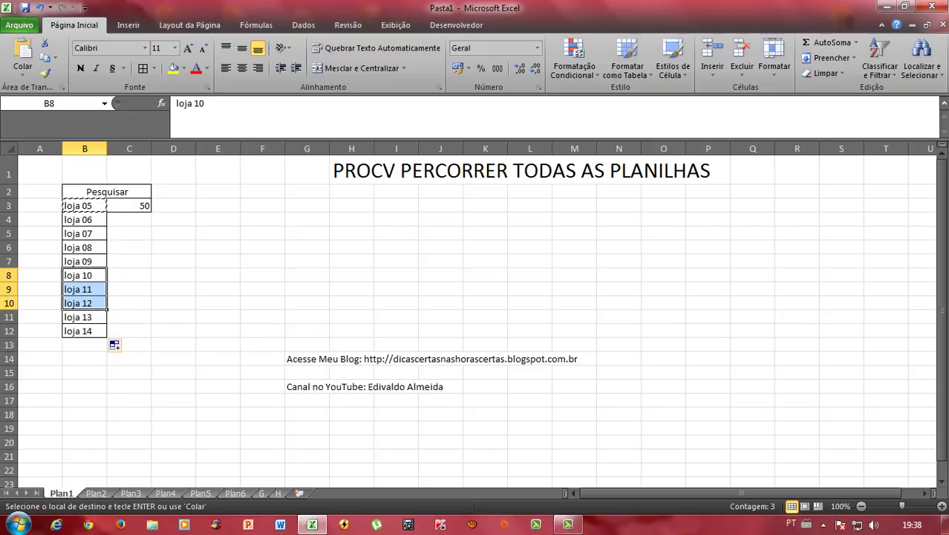
key(Return)
Enter 150 in C8 and 120 in C9
click(129, 289)
click(129, 275)
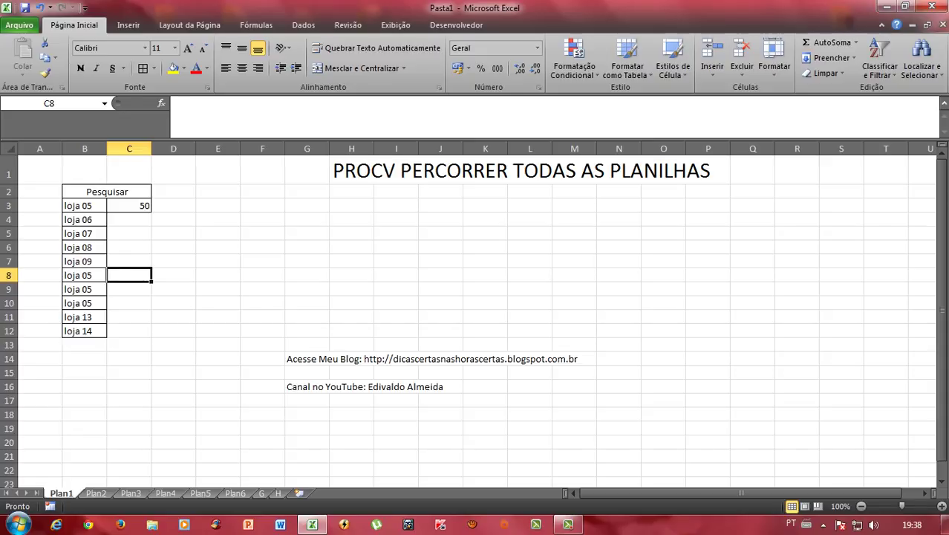
text(150)
key(Return)
text(1)
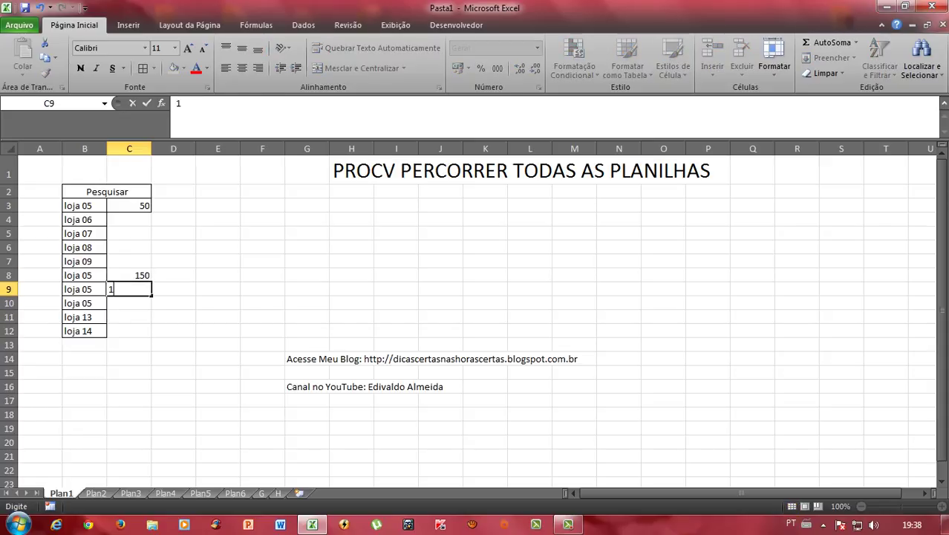
text(20)
key(ctrl+Return)
Review the C3 lookup formula against loja 05 and the test store names in column B
drag(84, 219, 84, 303)
click(129, 275)
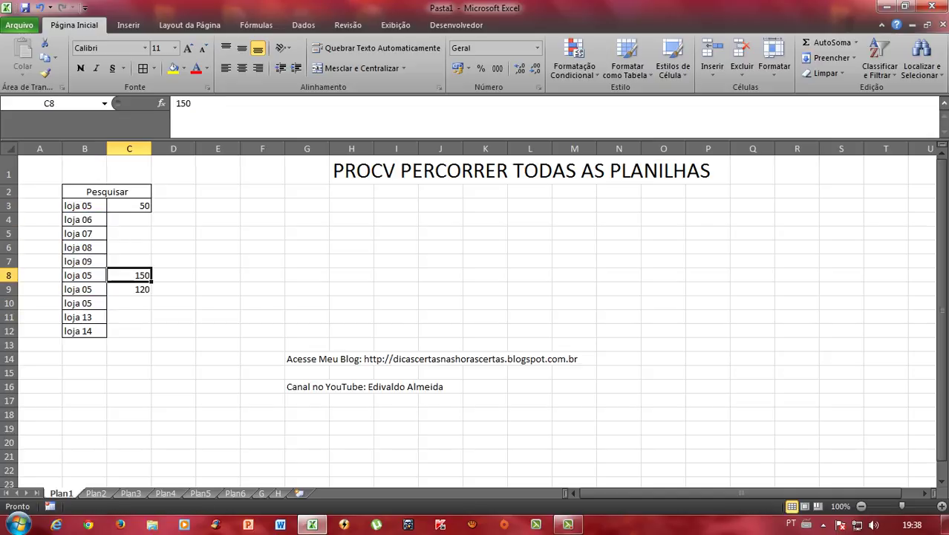
click(129, 205)
click(84, 205)
click(129, 205)
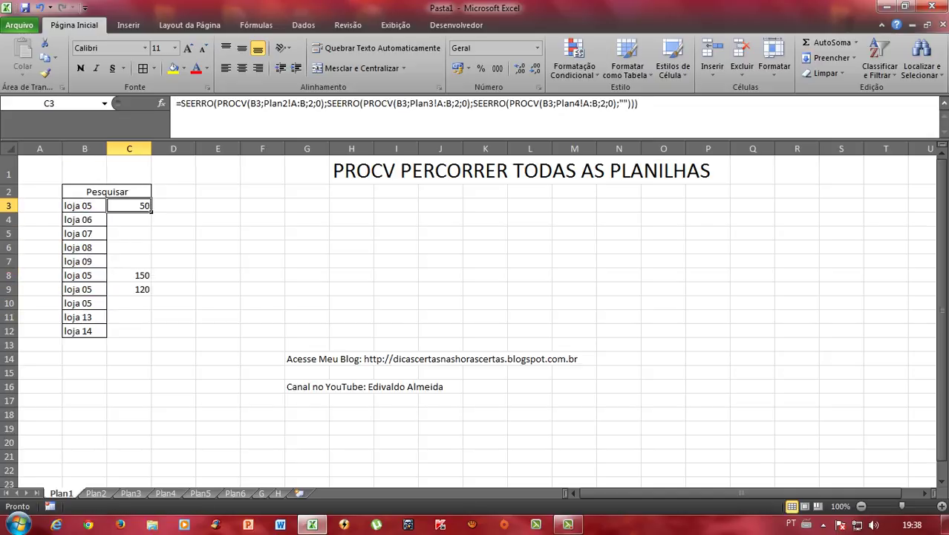
click(84, 204)
click(84, 247)
click(84, 219)
click(84, 205)
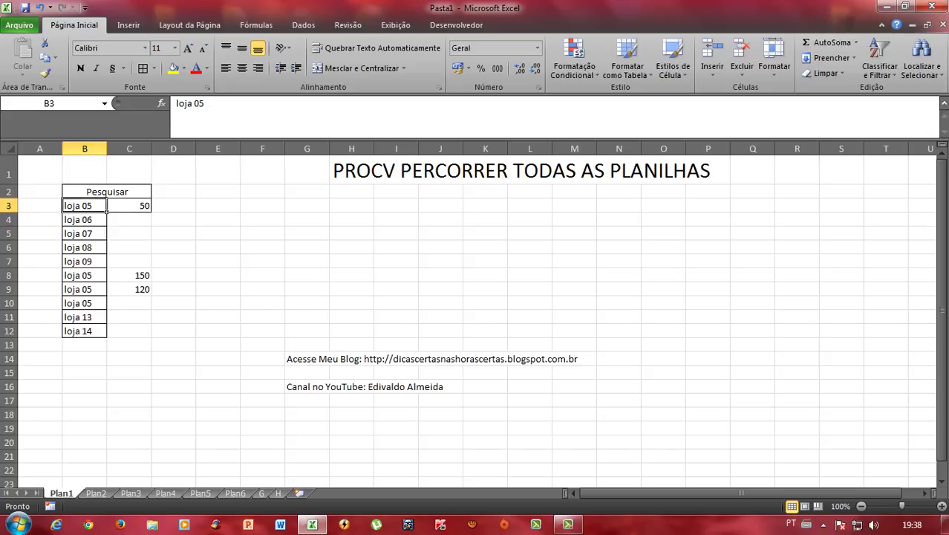
click(84, 219)
click(84, 261)
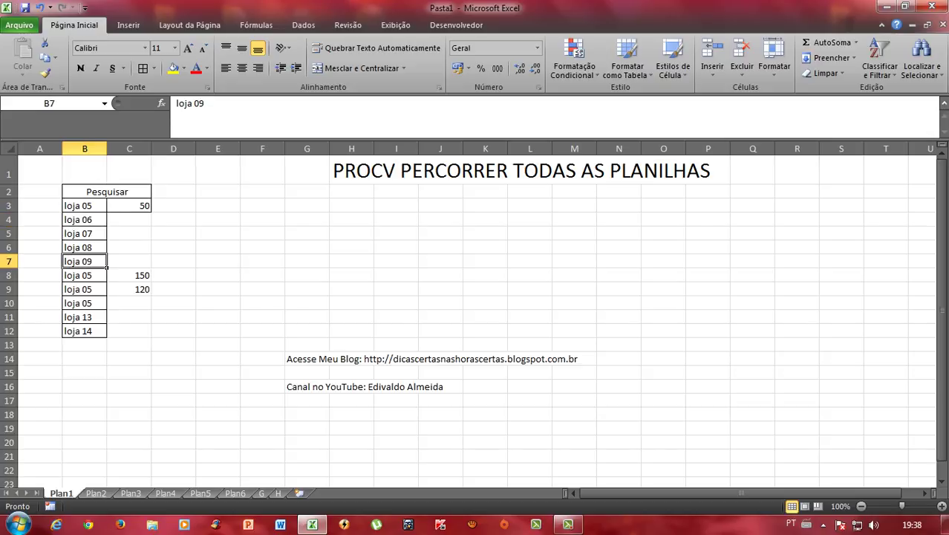
click(130, 275)
click(84, 205)
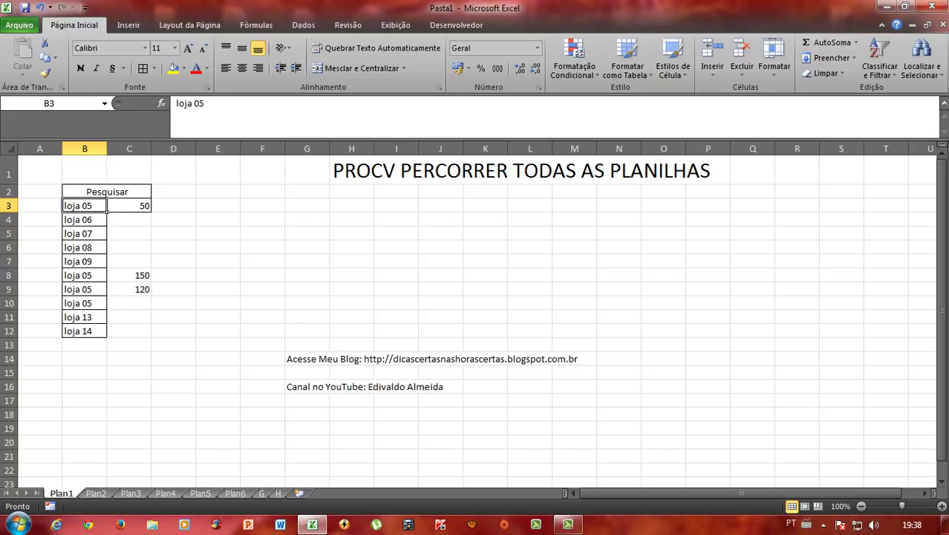
Recheck the test rows and C3 formula, then pick up blank E10's formatting with Format Painter
drag(84, 205, 84, 303)
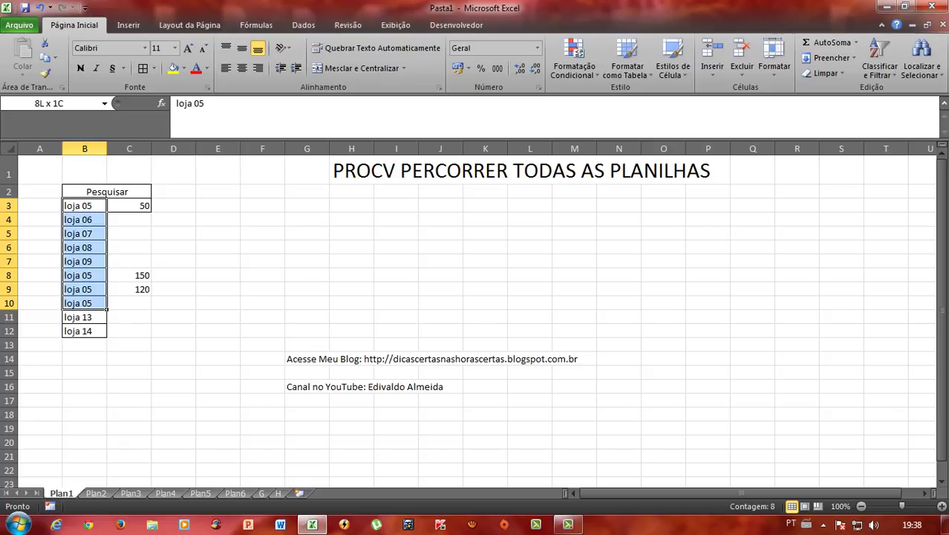
click(84, 289)
click(84, 233)
click(84, 205)
click(129, 275)
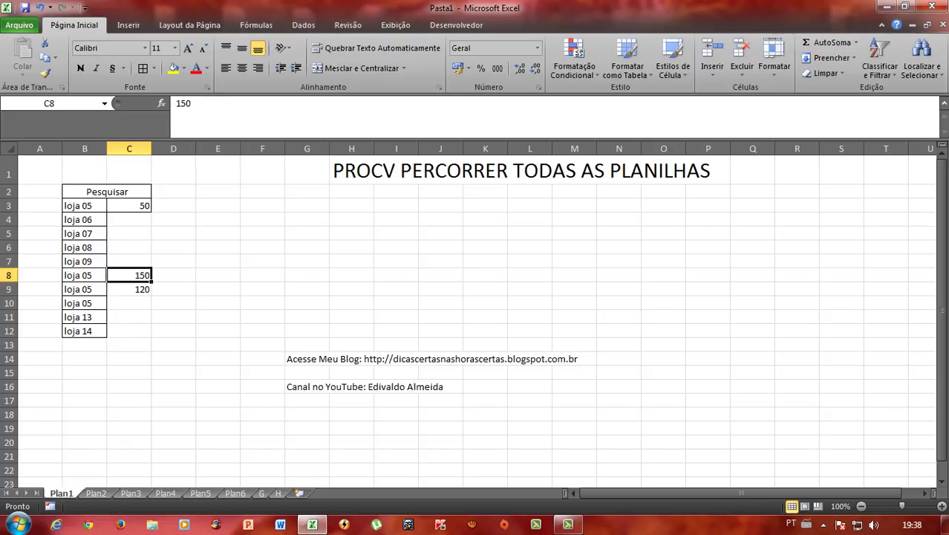
click(129, 205)
click(396, 170)
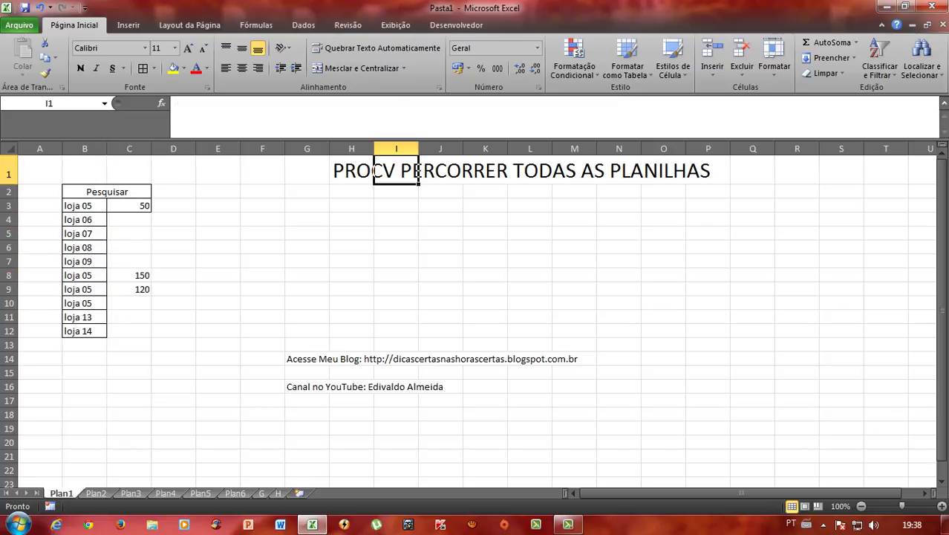
click(372, 171)
drag(84, 219, 84, 303)
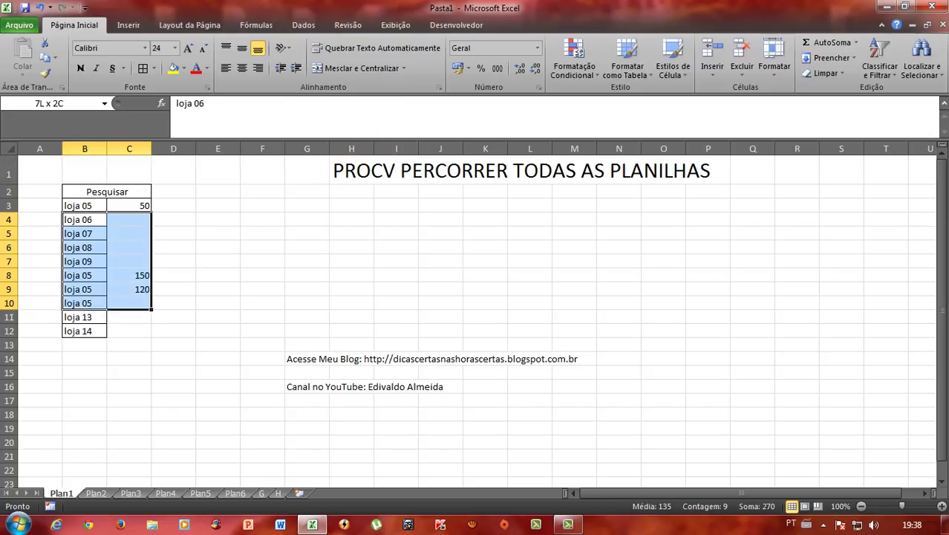
click(218, 302)
click(46, 72)
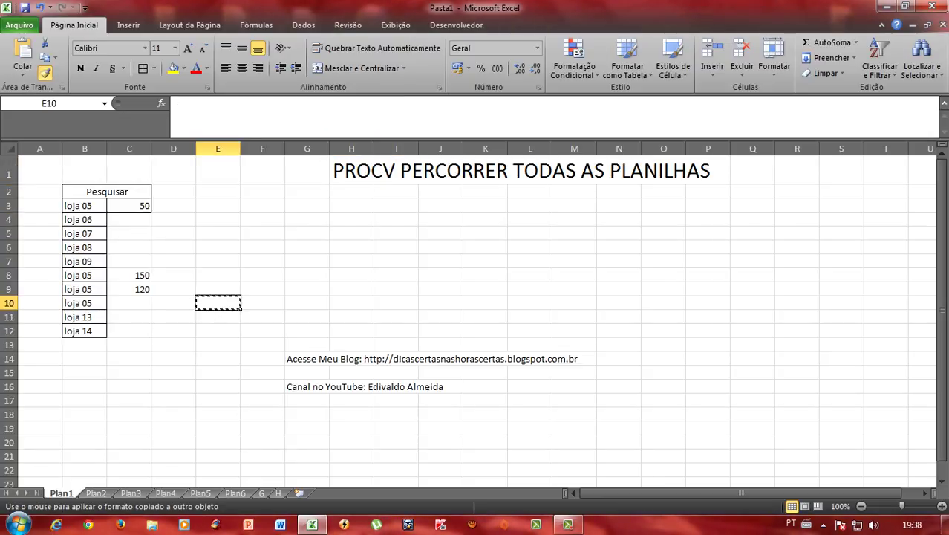
Paint plain formatting over B4:C12 and delete its contents, leaving only loja 05 and 50
drag(84, 219, 129, 330)
key(Delete)
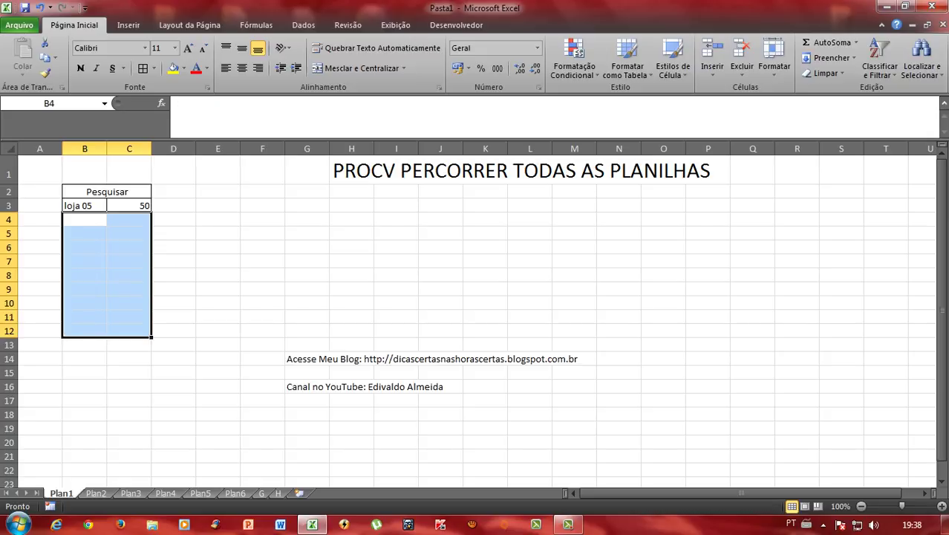
click(130, 219)
click(84, 206)
click(307, 219)
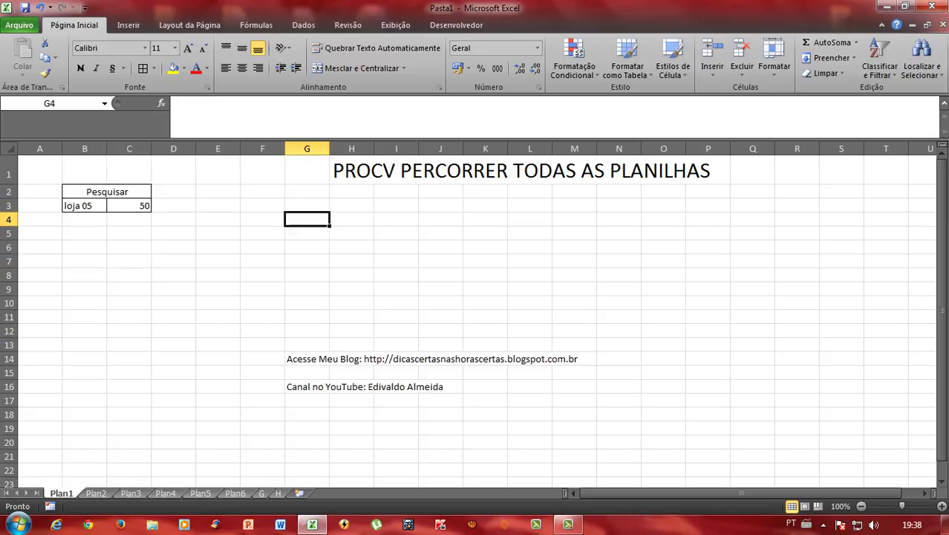
click(371, 173)
click(568, 524)
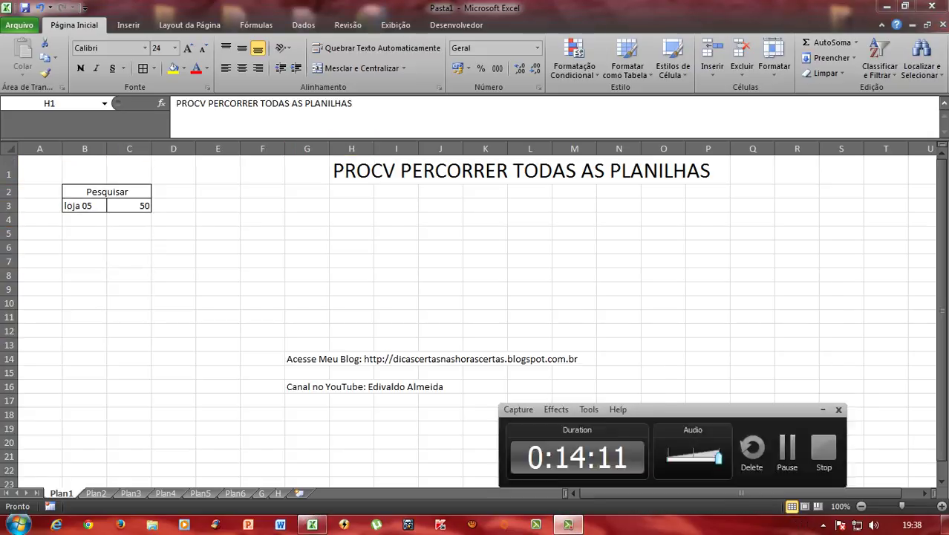